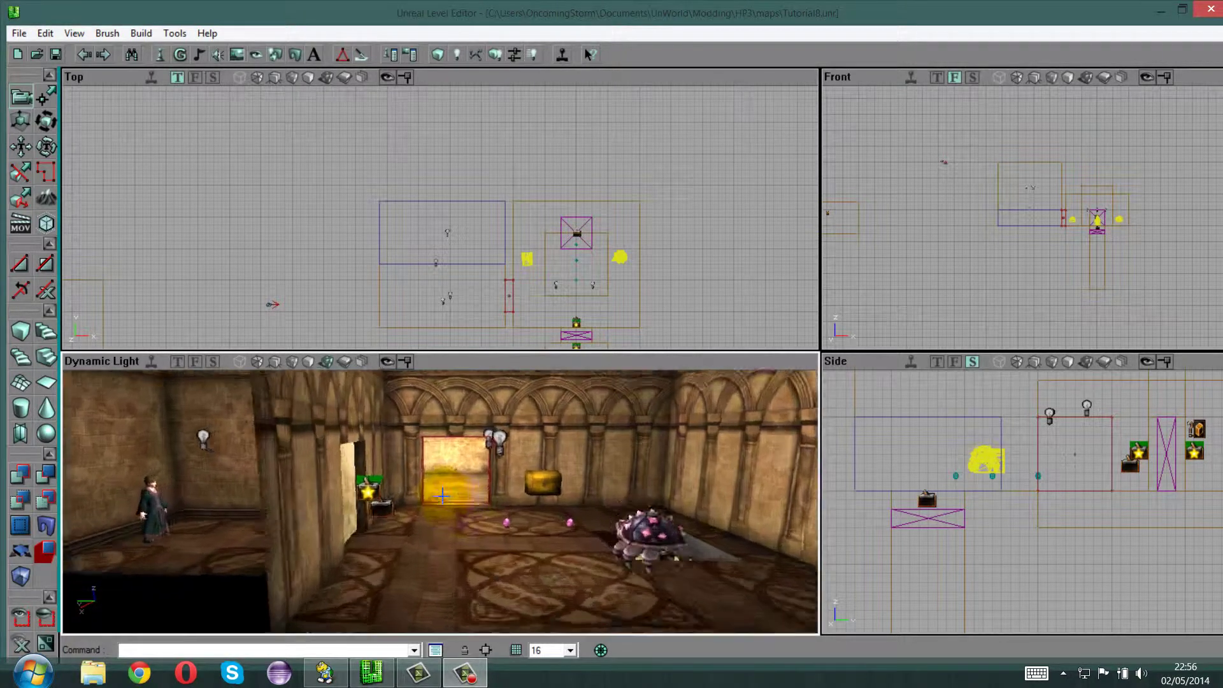
Examine the small side room beyond the doorway, including its floor, raised ledge and surrounding walls.
{"action": "left_click_drag", "start_coordinate": [441, 503], "coordinate": [472, 467]}
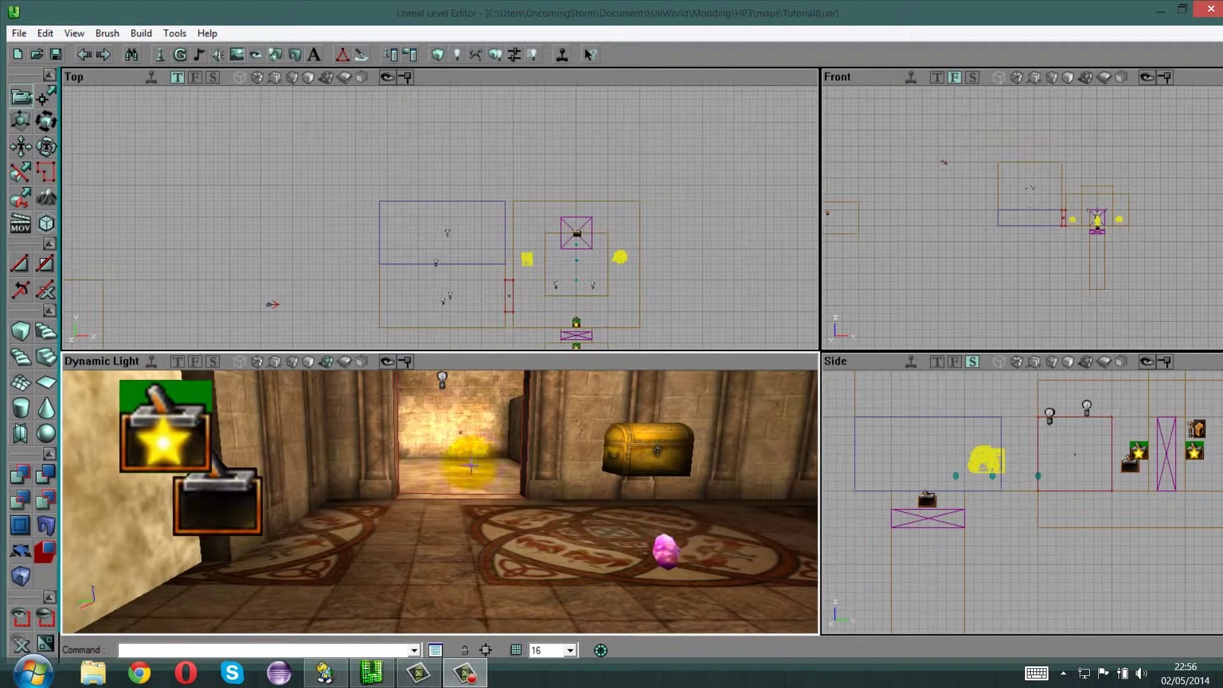
{"action": "mouse_move", "coordinate": [442, 505]}
{"action": "left_mouse_down"}
{"action": "mouse_move", "coordinate": [443, 487]}
{"action": "mouse_move", "coordinate": [442, 505]}
{"action": "left_mouse_up"}
{"action": "right_click_drag", "start_coordinate": [442, 506], "coordinate": [441, 502]}
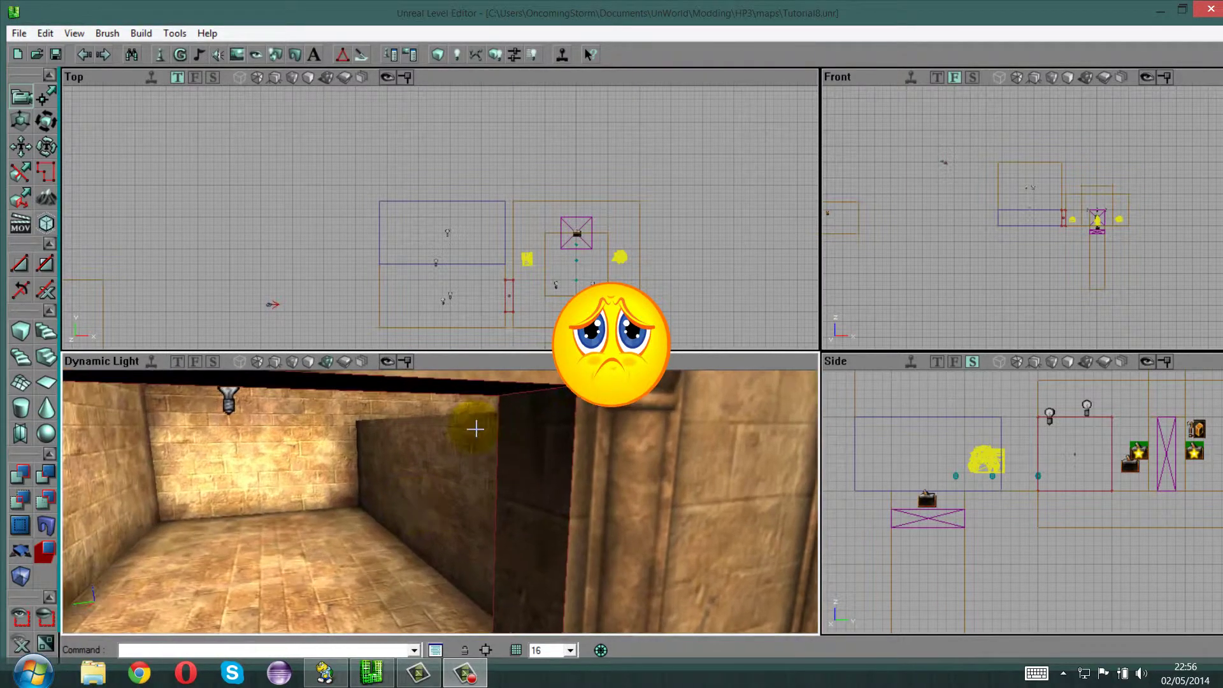
{"action": "left_click_drag", "start_coordinate": [442, 501], "coordinate": [468, 504]}
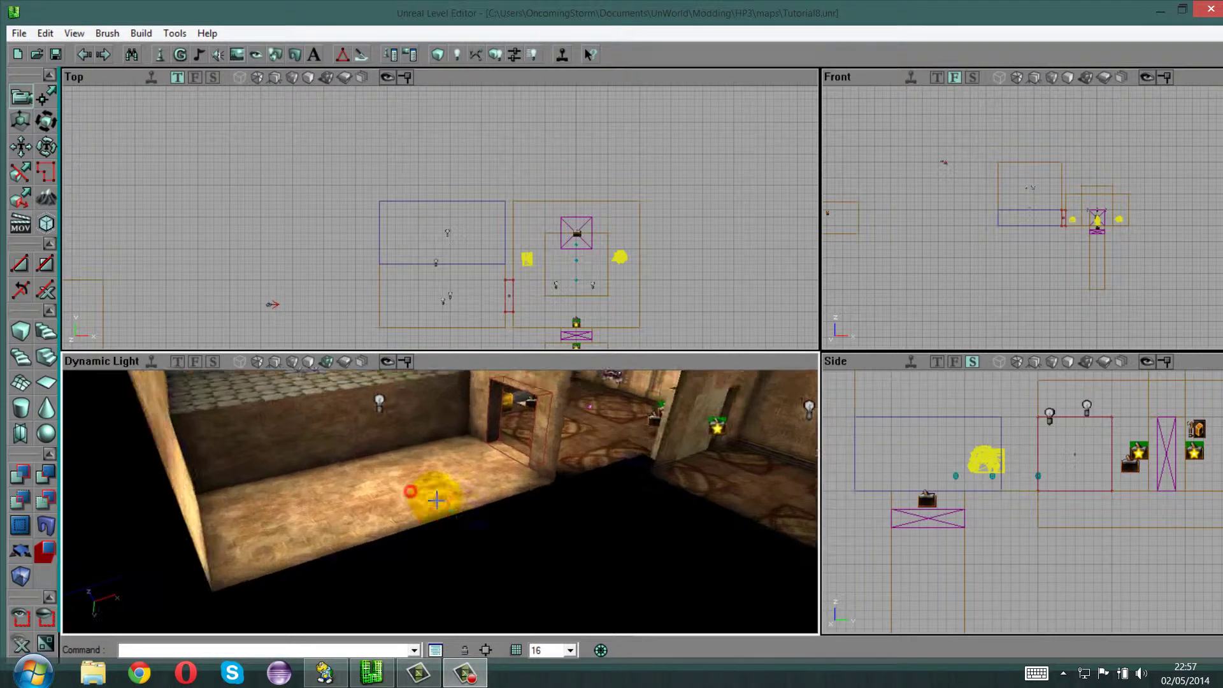
{"action": "left_click_drag", "start_coordinate": [441, 502], "coordinate": [441, 502]}
{"action": "right_click_drag", "start_coordinate": [441, 502], "coordinate": [441, 506]}
{"action": "left_click_drag", "start_coordinate": [440, 503], "coordinate": [443, 510]}
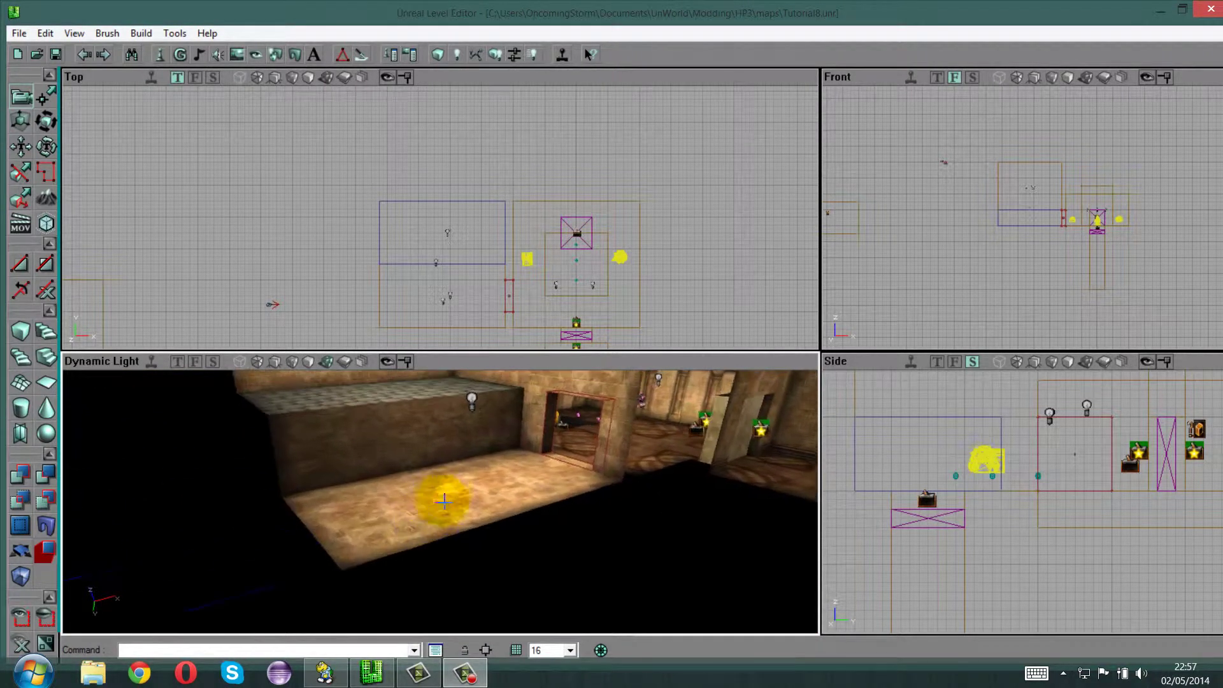
{"action": "mouse_move", "coordinate": [441, 504]}
{"action": "left_mouse_down"}
{"action": "mouse_move", "coordinate": [419, 500]}
{"action": "mouse_move", "coordinate": [441, 504]}
{"action": "left_mouse_up"}
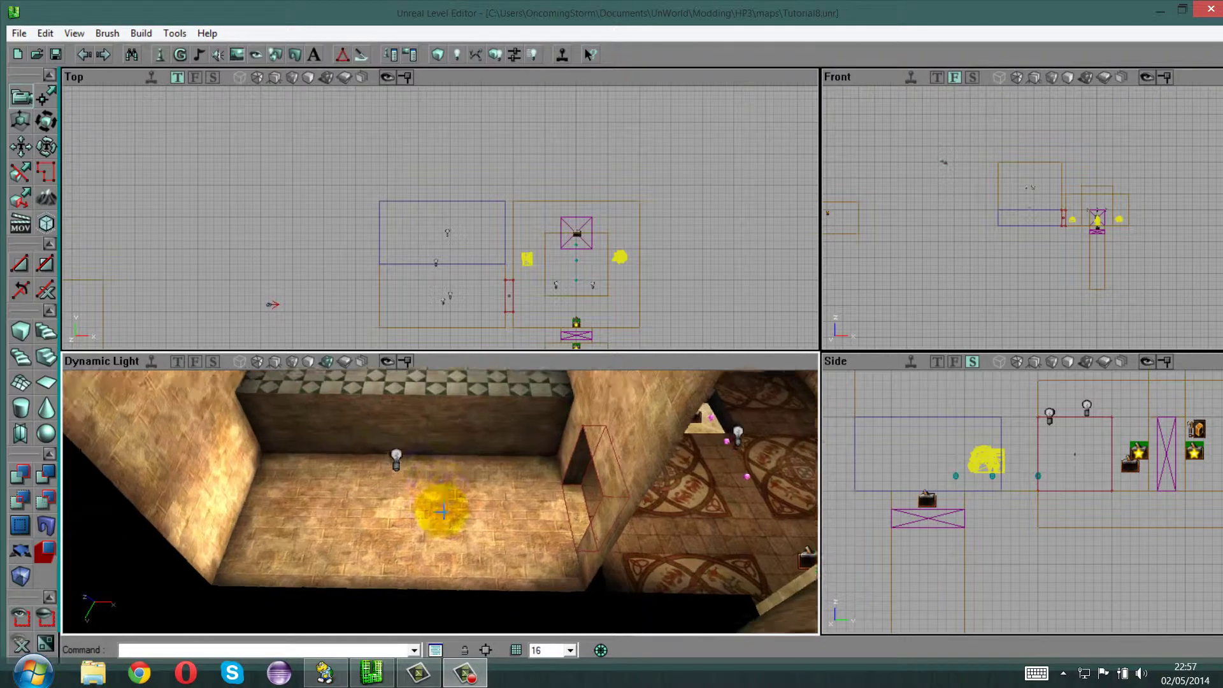
{"action": "left_click_drag", "start_coordinate": [444, 499], "coordinate": [379, 467]}
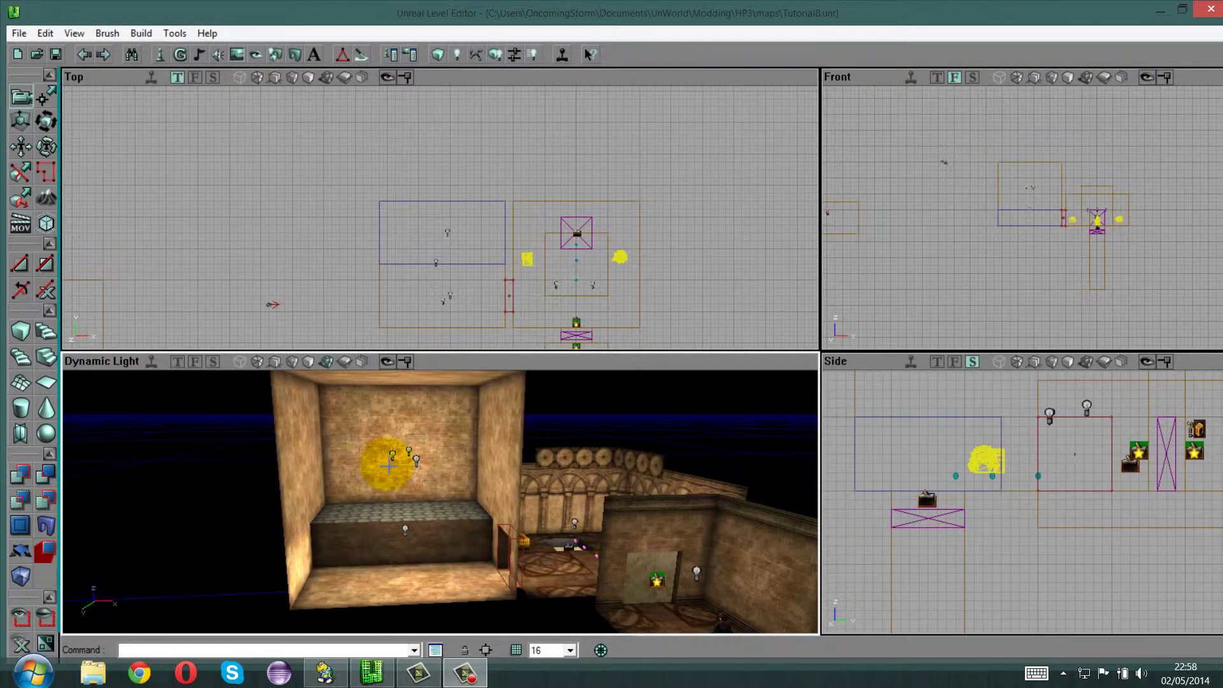
{"action": "mouse_move", "coordinate": [427, 500]}
{"action": "left_mouse_down"}
{"action": "mouse_move", "coordinate": [440, 497]}
{"action": "mouse_move", "coordinate": [440, 510]}
{"action": "mouse_move", "coordinate": [438, 491]}
{"action": "left_mouse_up"}
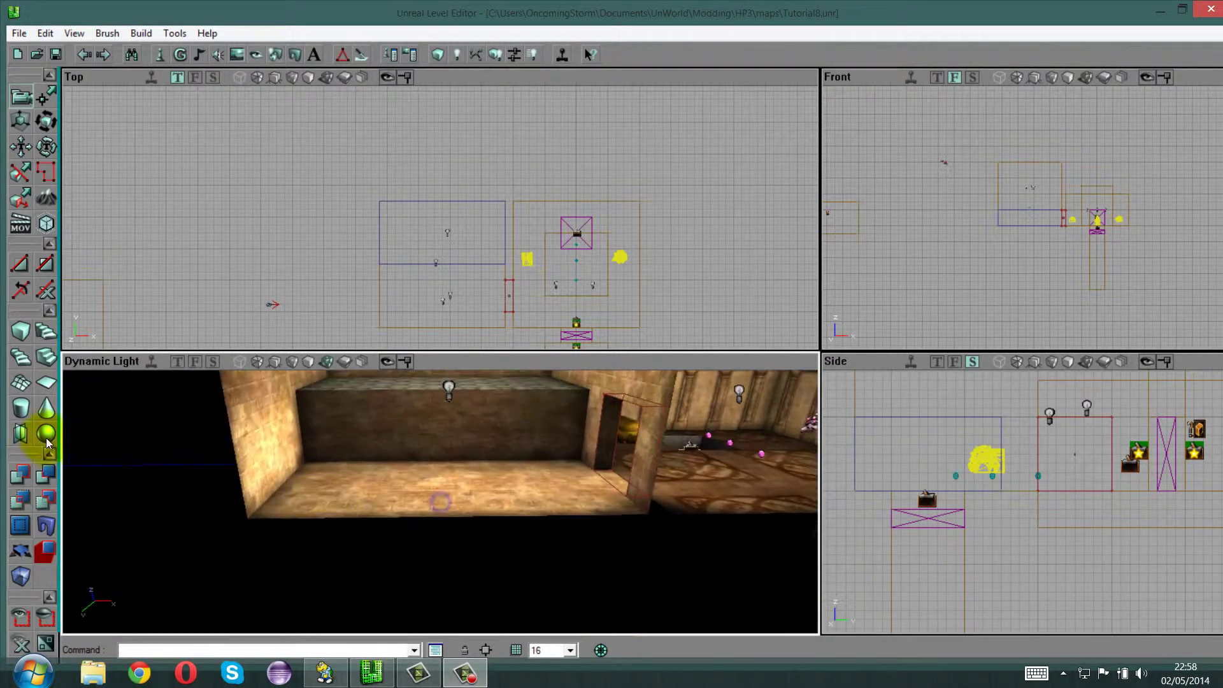
Build a cube brush with height 32, width 64 and breadth 64.
{"action": "right_click", "coordinate": [27, 334]}
{"action": "left_click", "coordinate": [159, 378]}
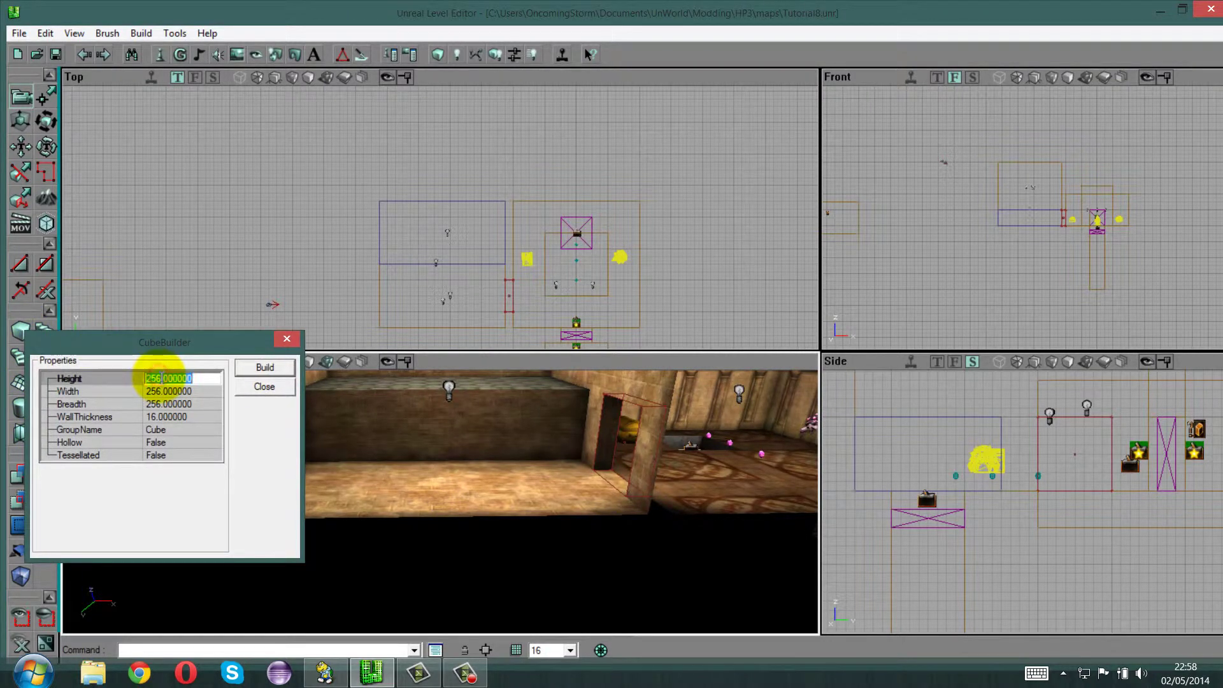
{"action": "type", "text": "32"}
{"action": "left_click", "coordinate": [167, 388]}
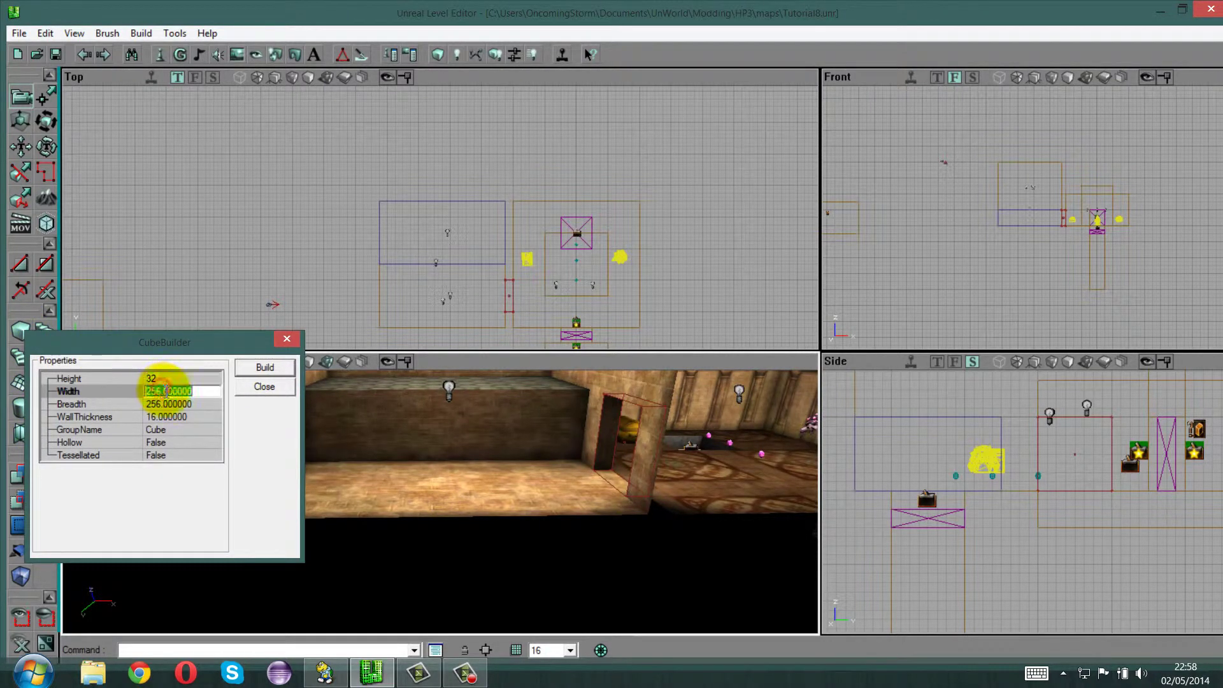
{"action": "type", "text": "64"}
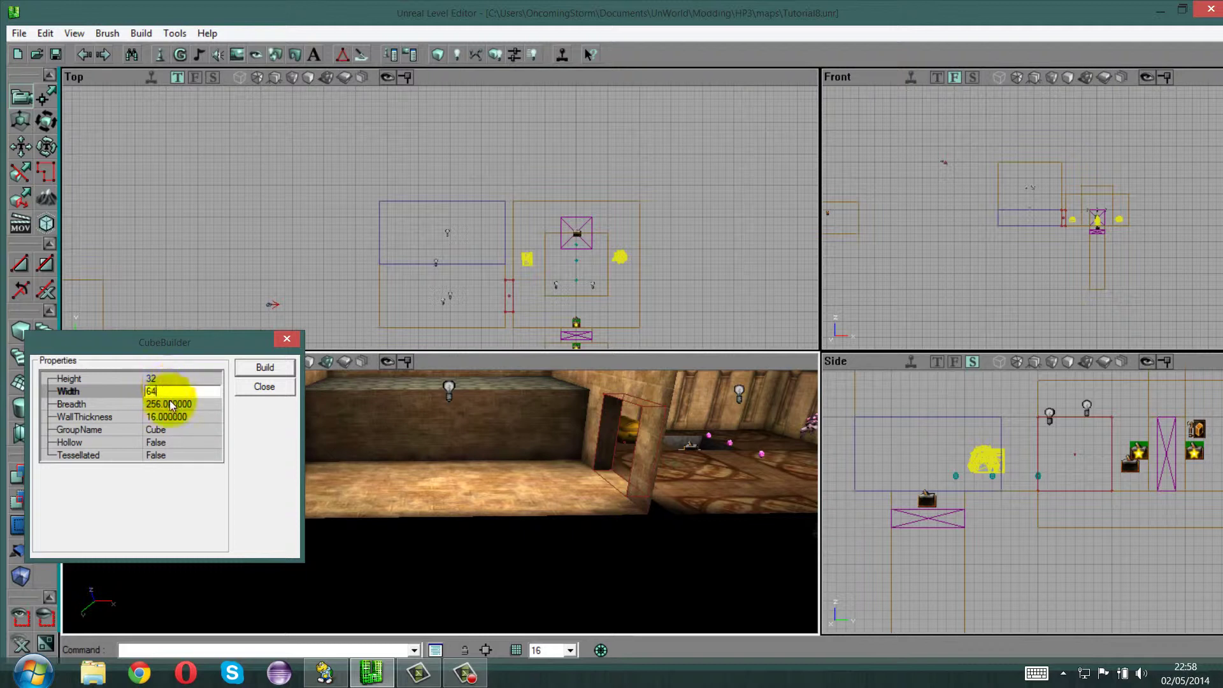
{"action": "left_click", "coordinate": [170, 404]}
{"action": "type", "text": "64"}
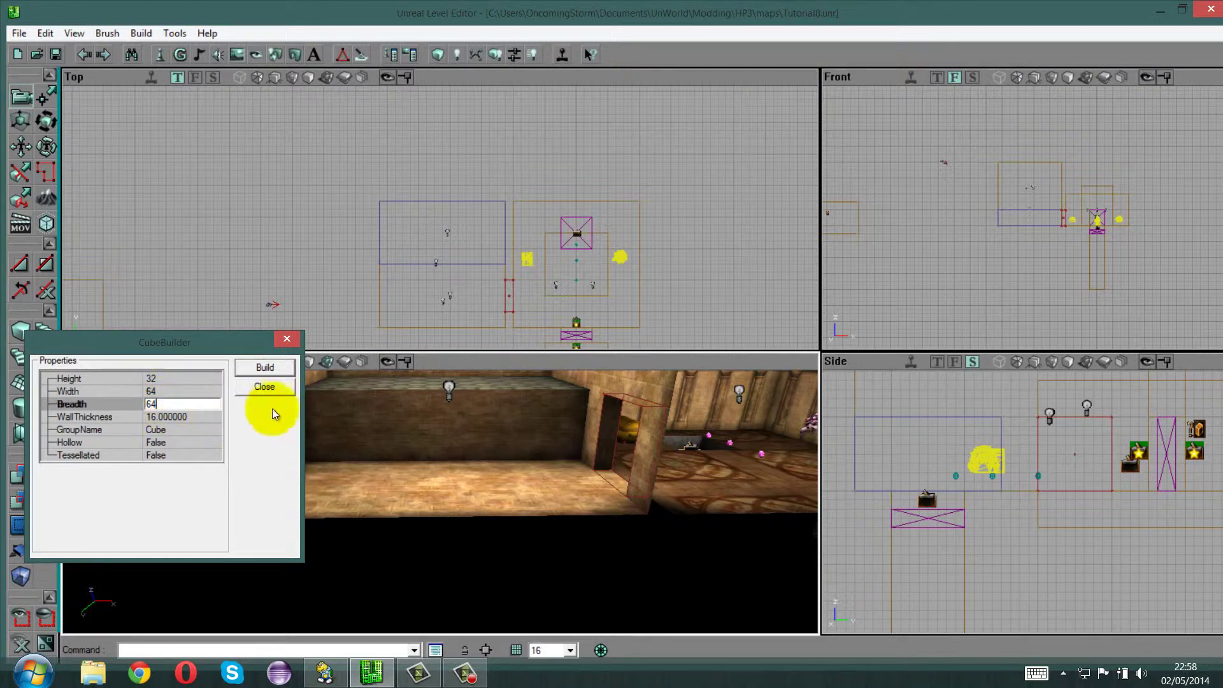
{"action": "left_click", "coordinate": [265, 367]}
{"action": "left_click", "coordinate": [272, 387]}
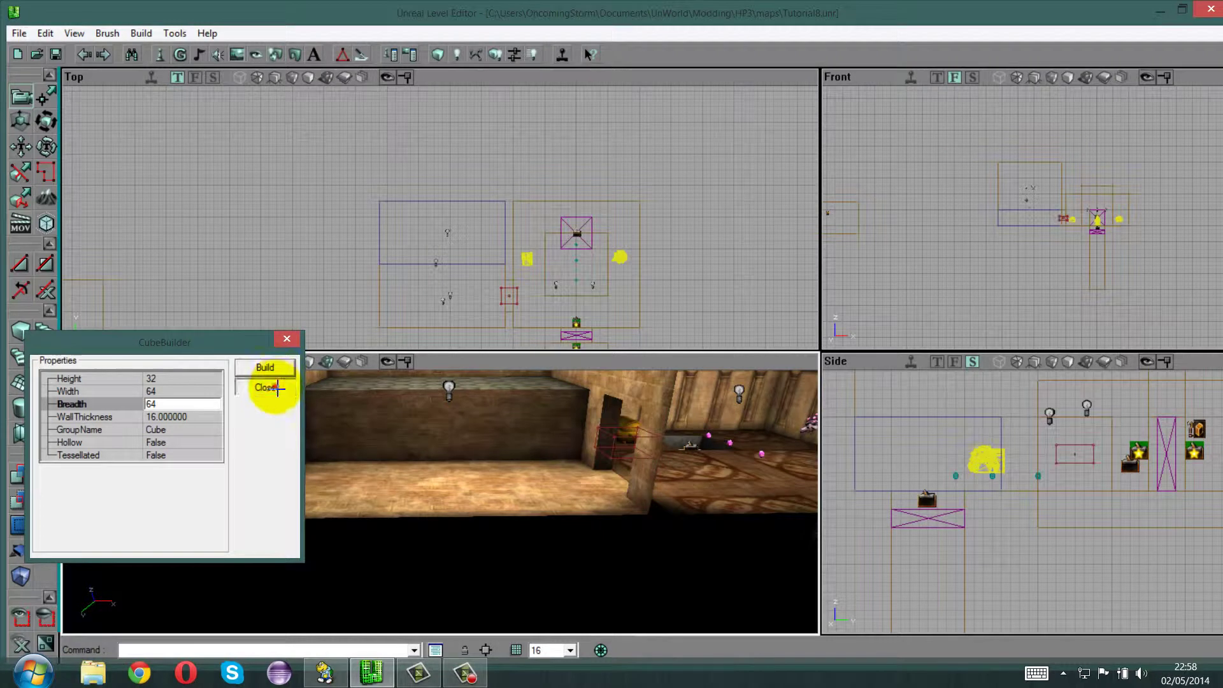
Move the cube brush into the side room in front of the ledge, with its upper face flush with the floor.
{"action": "left_click_drag", "start_coordinate": [544, 284], "coordinate": [568, 270]}
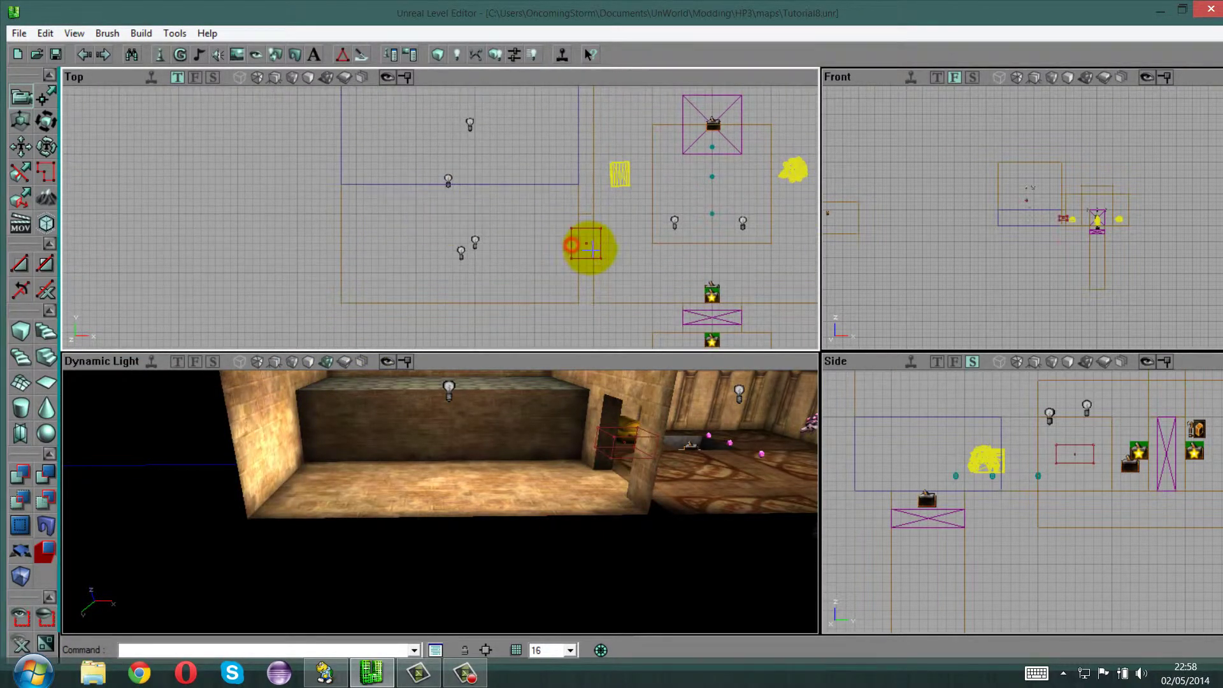
{"action": "left_click", "coordinate": [576, 247]}
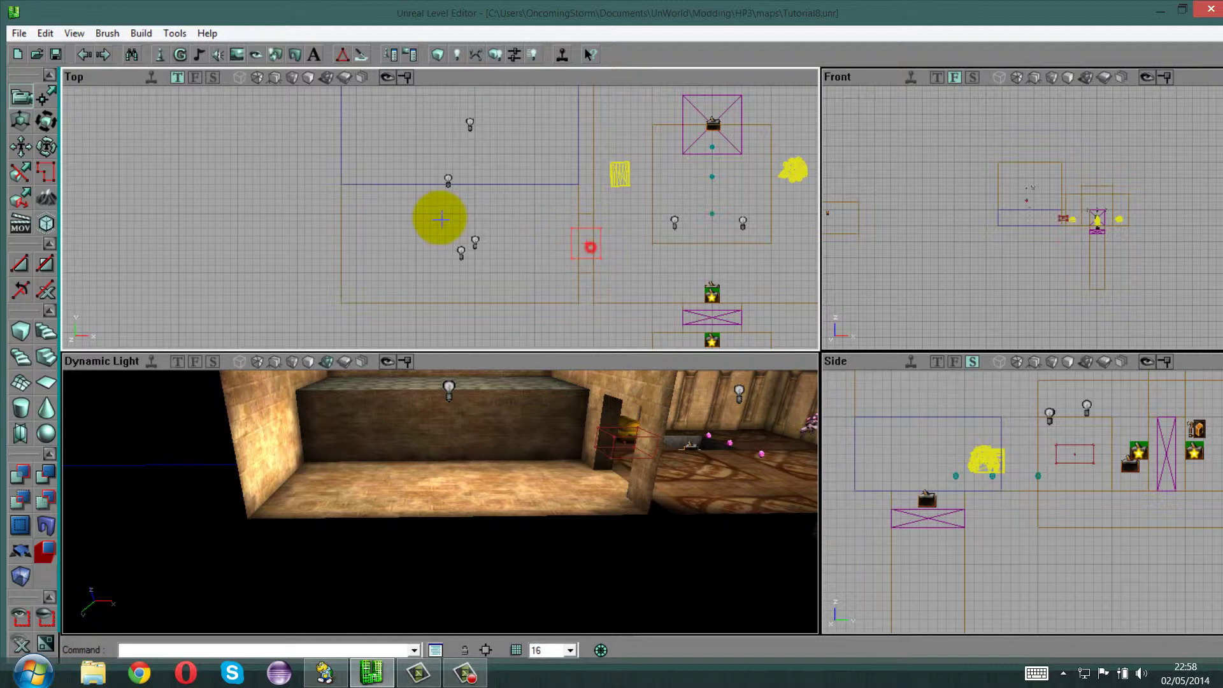
{"action": "left_click_drag", "start_coordinate": [441, 219], "coordinate": [449, 219], "text": "ctrl"}
{"action": "left_click", "coordinate": [496, 255]}
{"action": "left_click_drag", "start_coordinate": [1081, 253], "coordinate": [1025, 219]}
{"action": "scroll", "coordinate": [1023, 220], "scroll_direction": "up", "scroll_amount": 3}
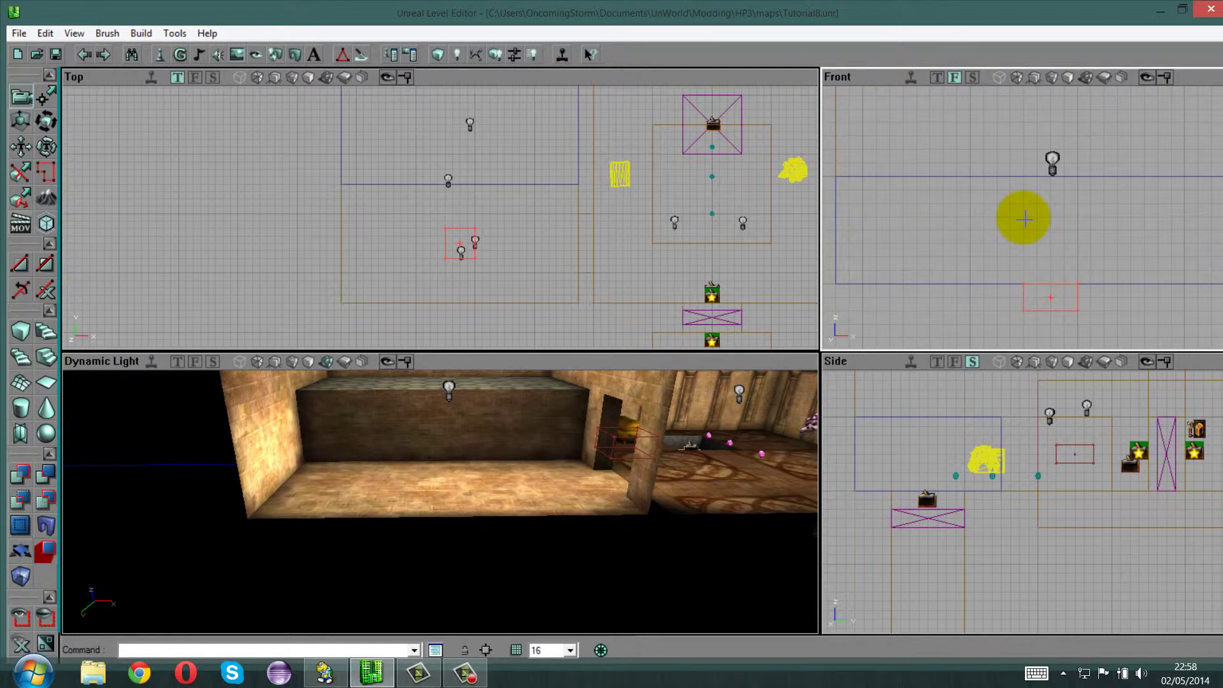
{"action": "left_click_drag", "start_coordinate": [446, 508], "coordinate": [477, 509]}
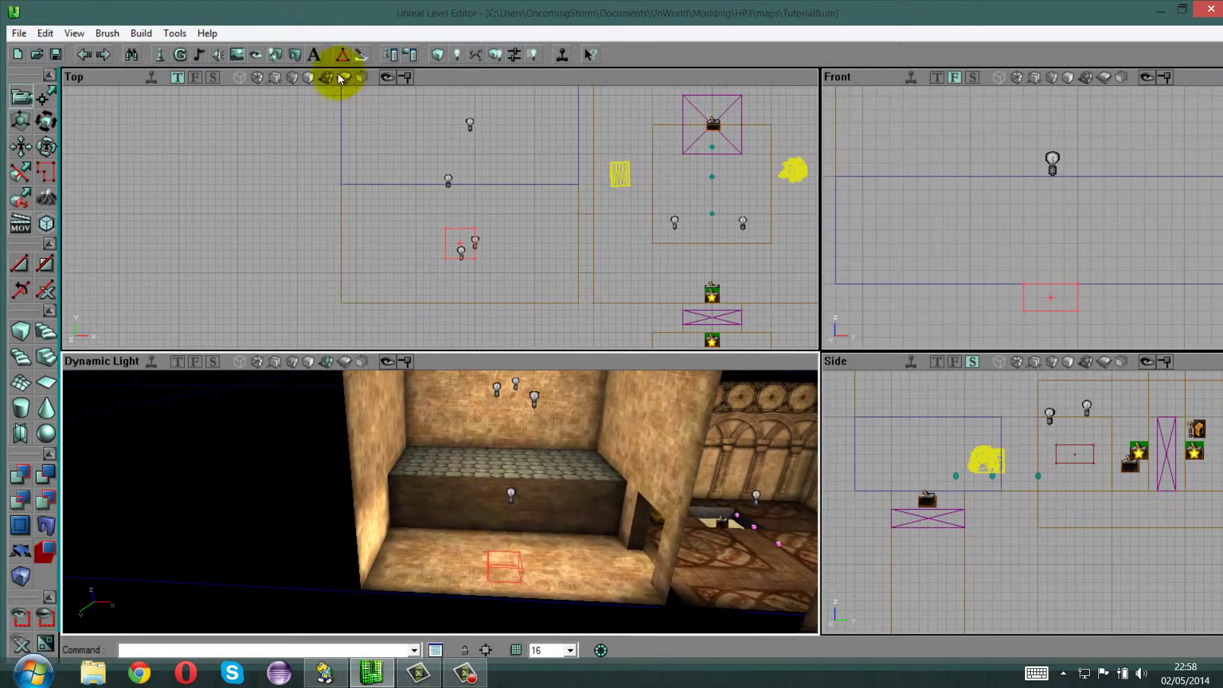
Choose the StoneHogMain floor texture and subtract the cube brush to cut a pit into the side room's floor.
{"action": "left_click", "coordinate": [238, 54]}
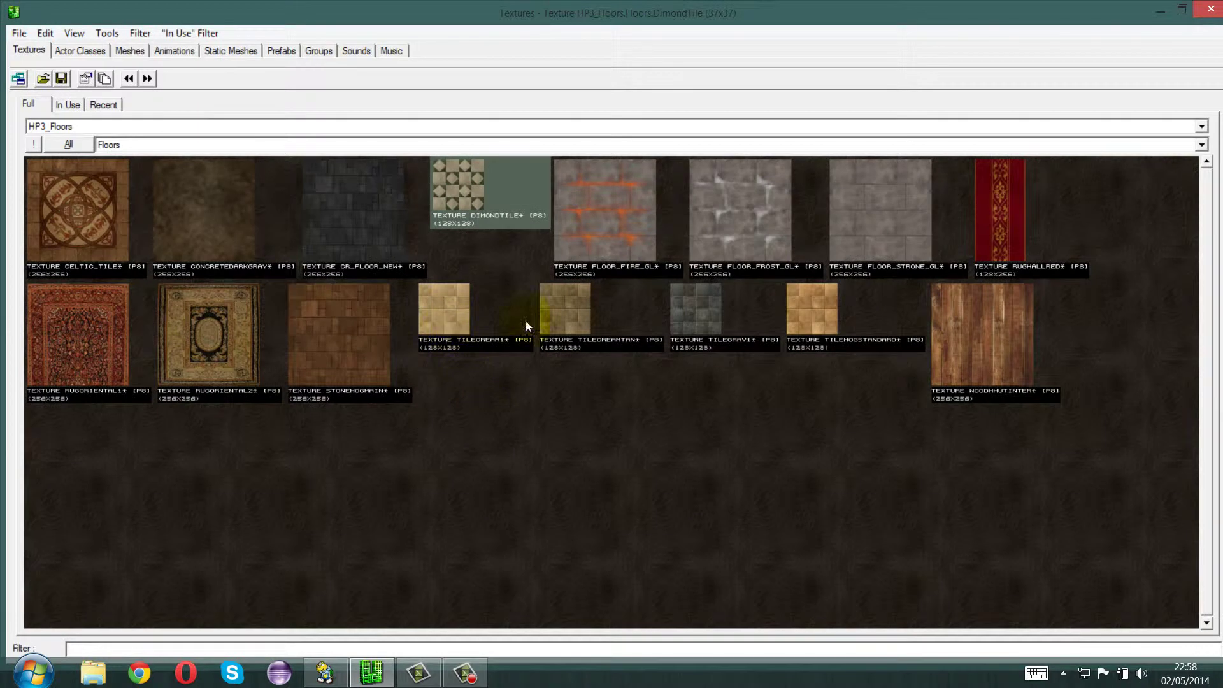
{"action": "left_click", "coordinate": [337, 316]}
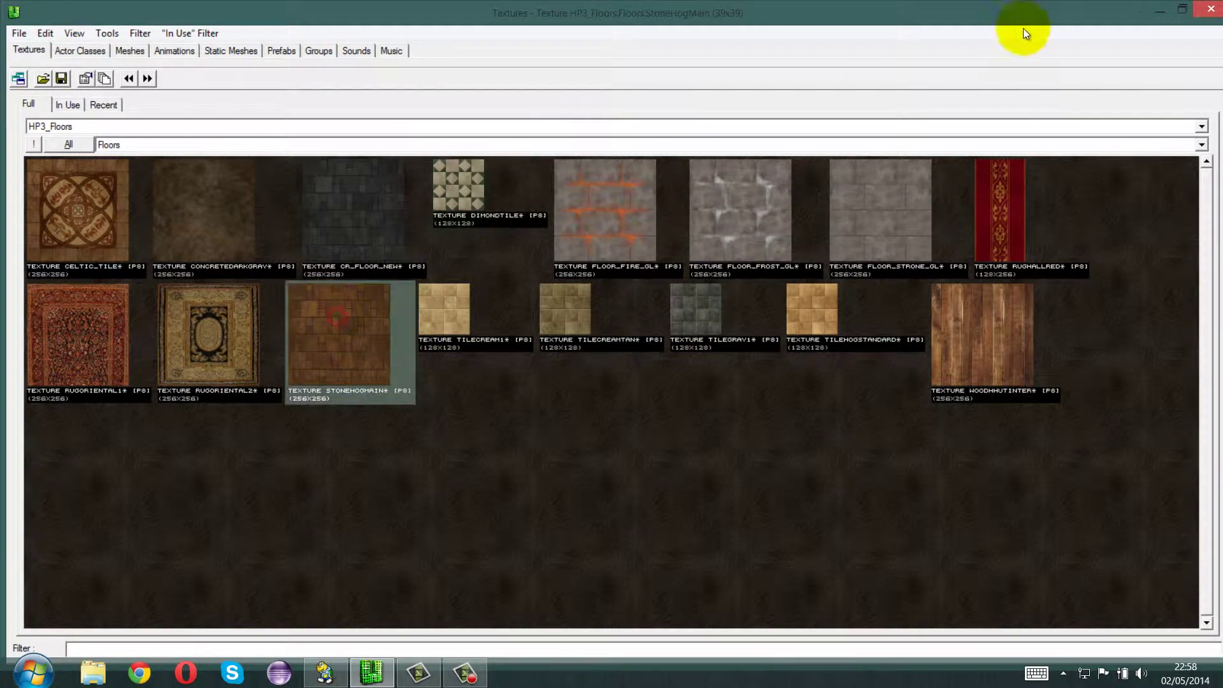
{"action": "left_click", "coordinate": [1161, 12]}
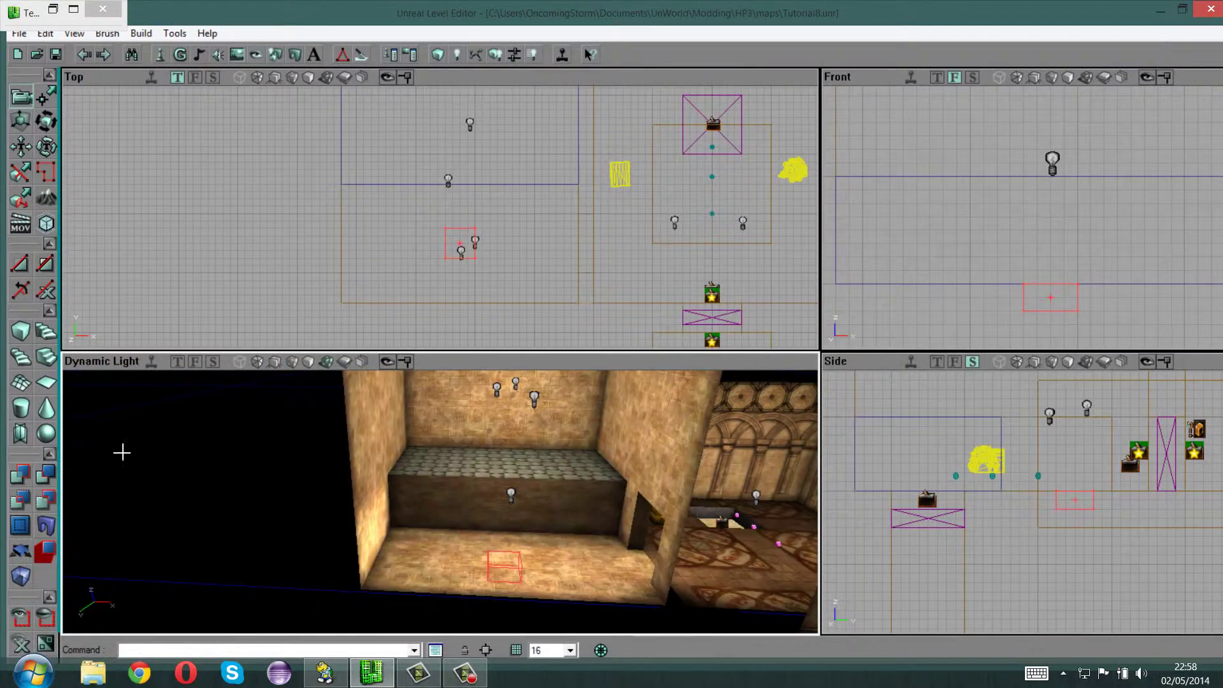
{"action": "left_click", "coordinate": [43, 476]}
{"action": "left_click_drag", "start_coordinate": [505, 541], "coordinate": [444, 513]}
{"action": "right_click_drag", "start_coordinate": [444, 512], "coordinate": [442, 506]}
{"action": "left_click_drag", "start_coordinate": [442, 506], "coordinate": [443, 506]}
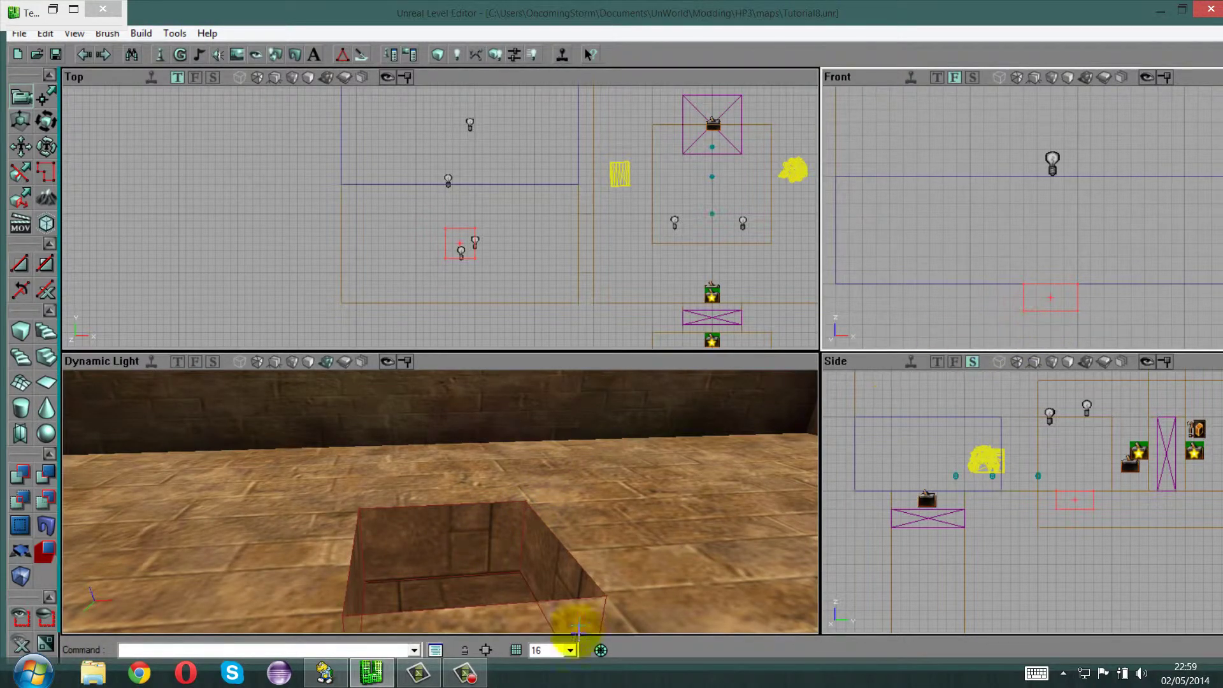
Set the drag grid size to 8.
{"action": "left_click", "coordinate": [570, 650]}
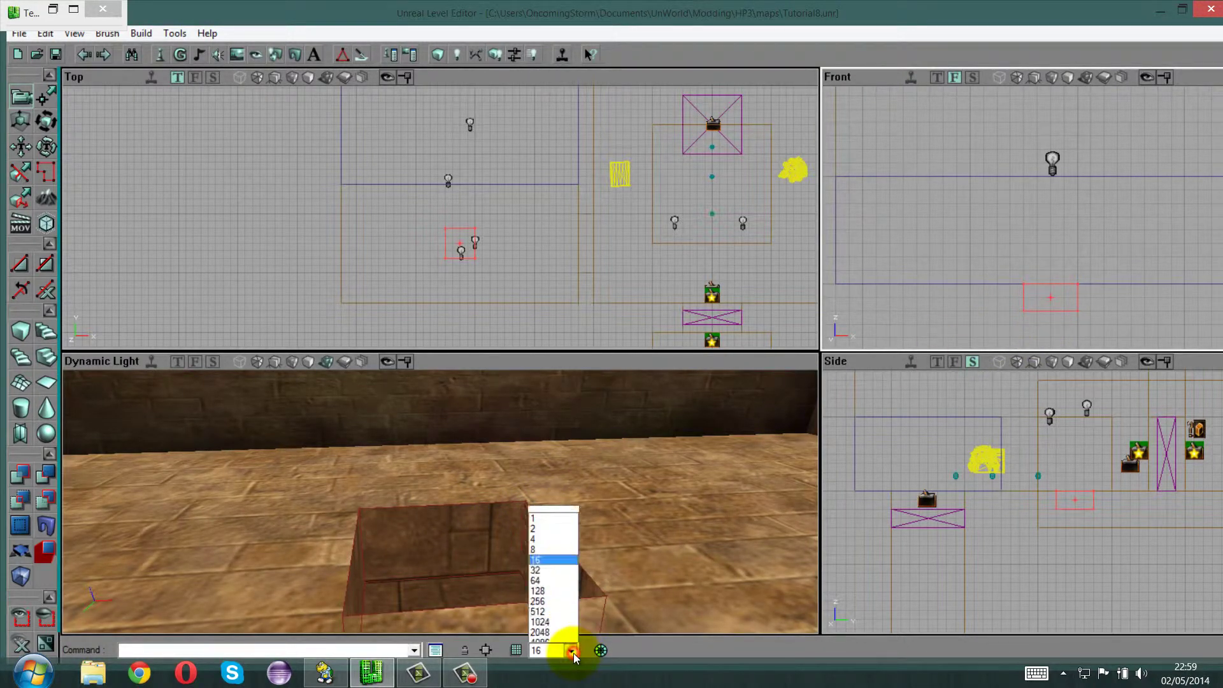
{"action": "left_click", "coordinate": [534, 542]}
{"action": "mouse_move", "coordinate": [989, 304]}
{"action": "right_mouse_down"}
{"action": "mouse_move", "coordinate": [1030, 212]}
{"action": "mouse_move", "coordinate": [989, 304]}
{"action": "right_mouse_up"}
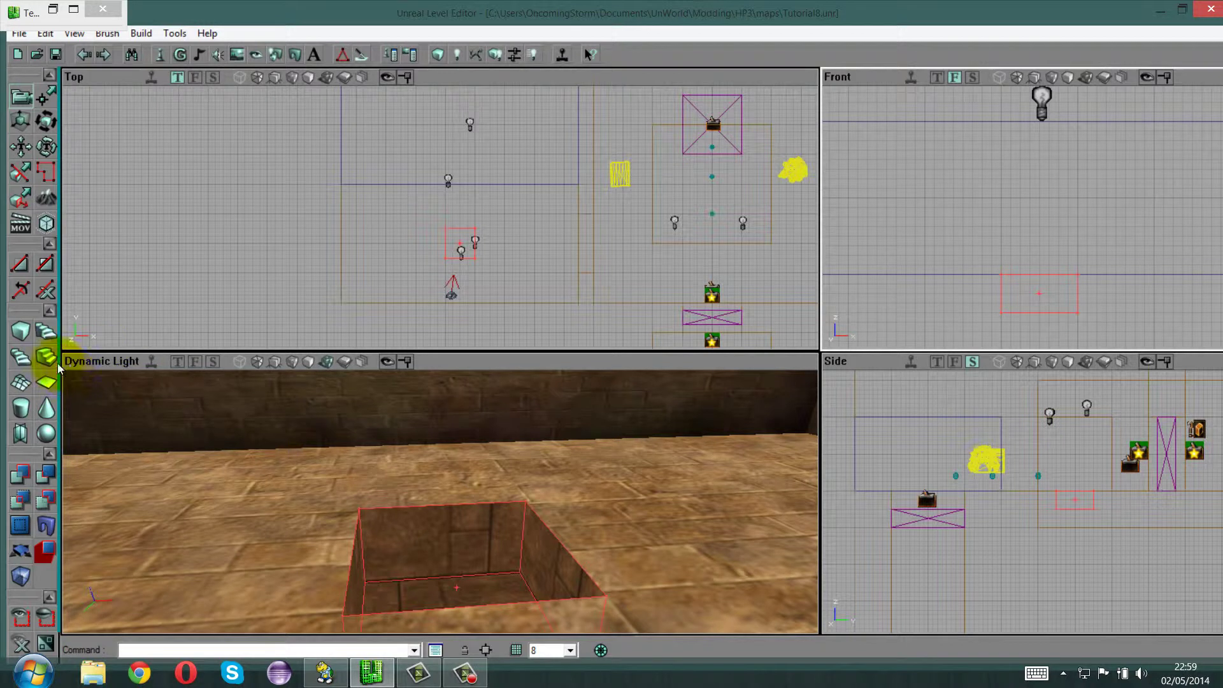
Rebuild the cube brush with a height of 16 and lower it to the base of the floor pit.
{"action": "right_click", "coordinate": [21, 336]}
{"action": "left_click", "coordinate": [166, 377]}
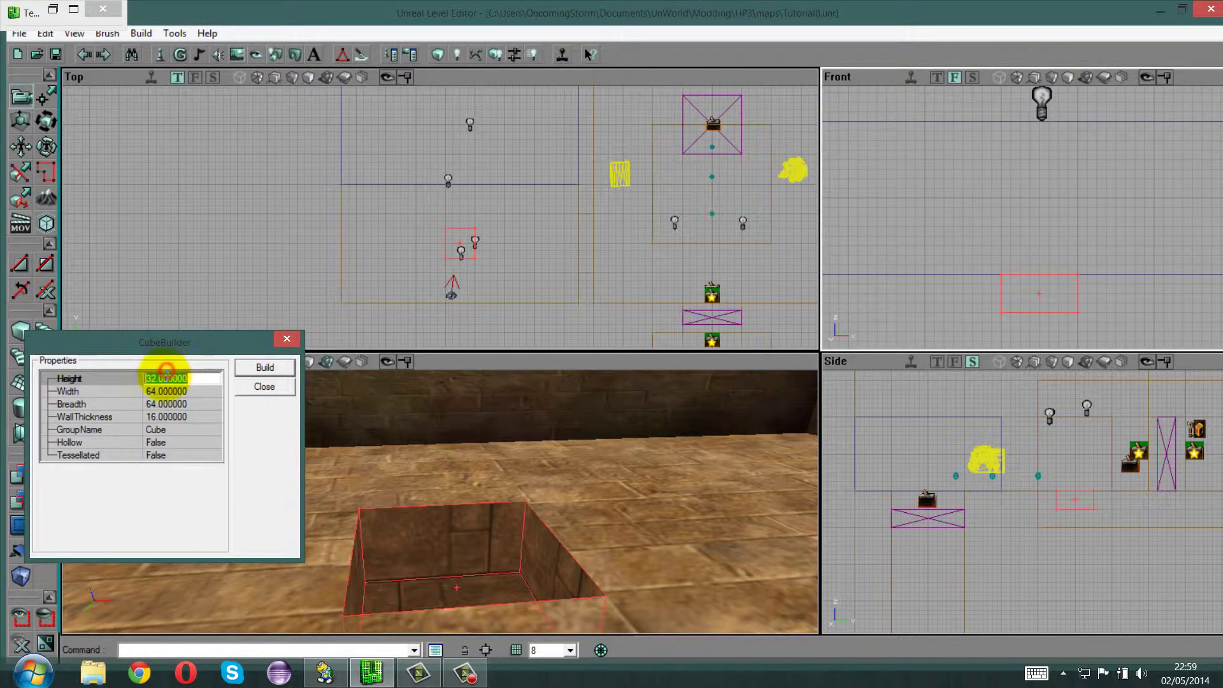
{"action": "type", "text": "16"}
{"action": "left_click", "coordinate": [264, 368]}
{"action": "left_click", "coordinate": [269, 385]}
{"action": "left_click_drag", "start_coordinate": [1057, 297], "coordinate": [1024, 220]}
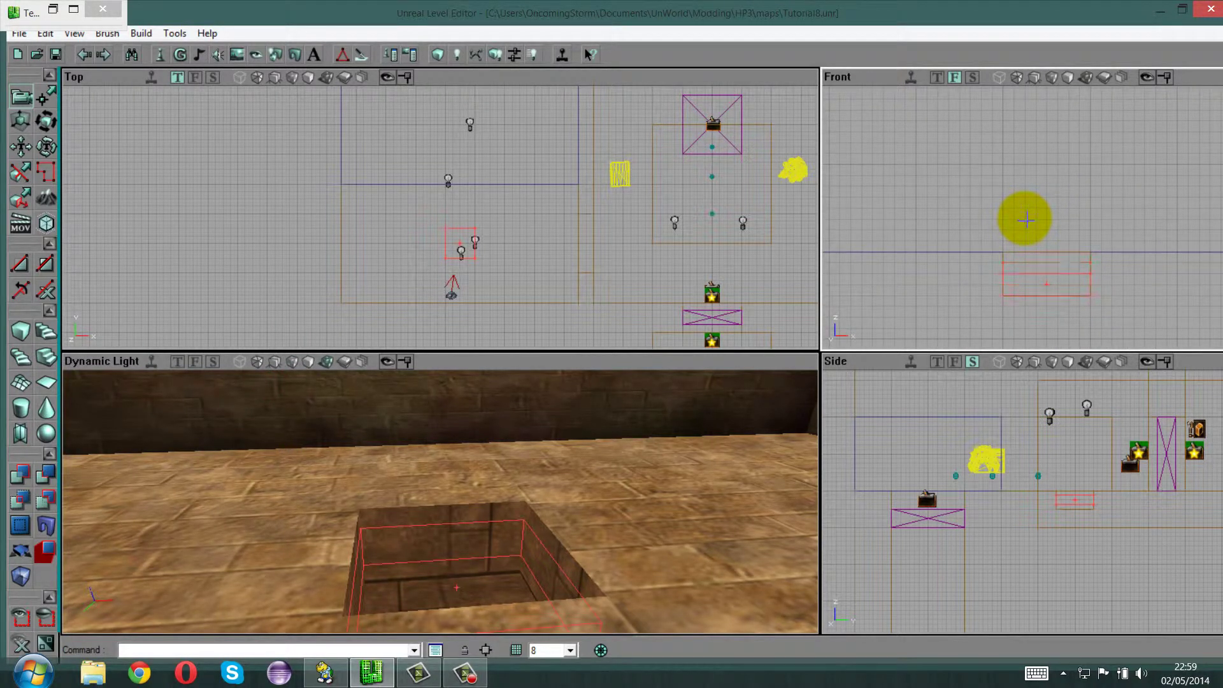
{"action": "left_click_drag", "start_coordinate": [699, 420], "coordinate": [509, 376]}
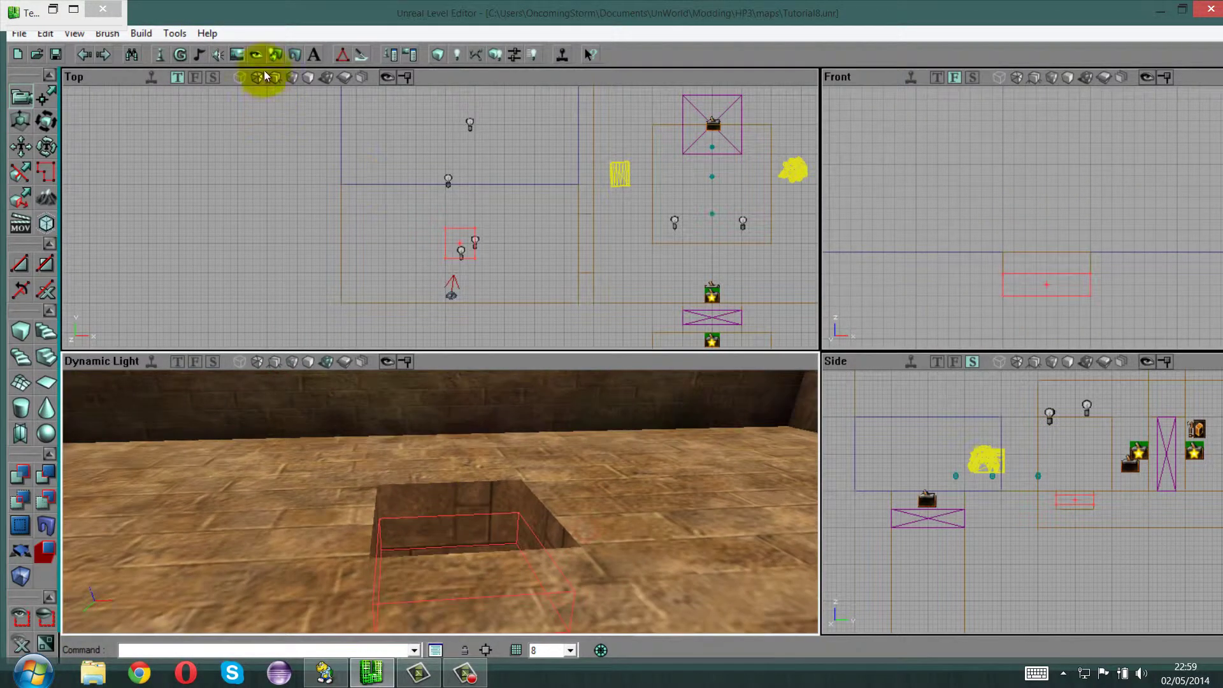
Load the HP3_Gameplay texture package in the texture browser.
{"action": "left_click", "coordinate": [237, 56]}
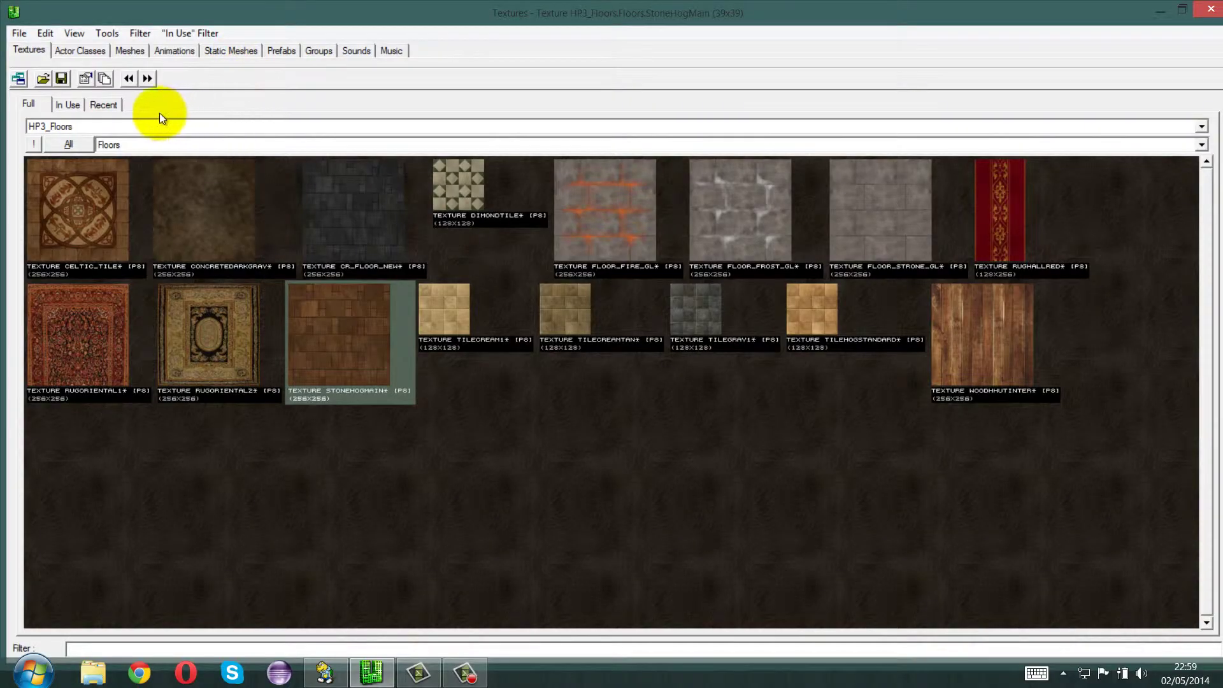
{"action": "left_click", "coordinate": [42, 79]}
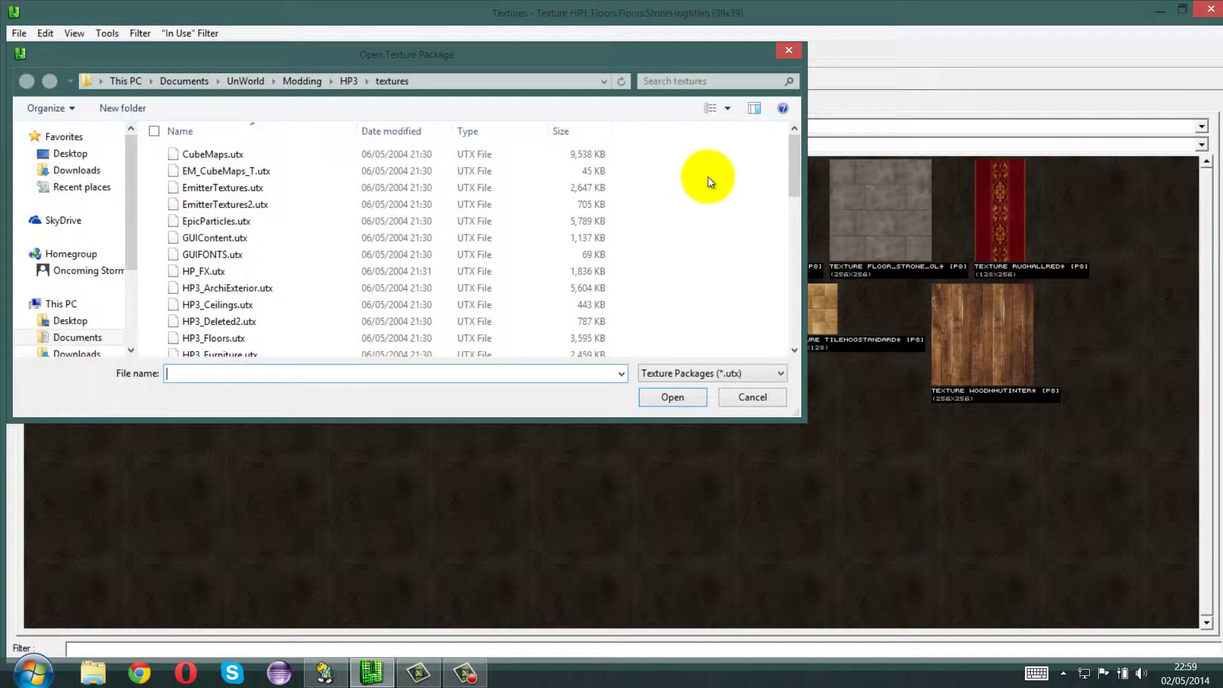
{"action": "left_click_drag", "start_coordinate": [788, 149], "coordinate": [789, 182]}
{"action": "double_click", "coordinate": [274, 269]}
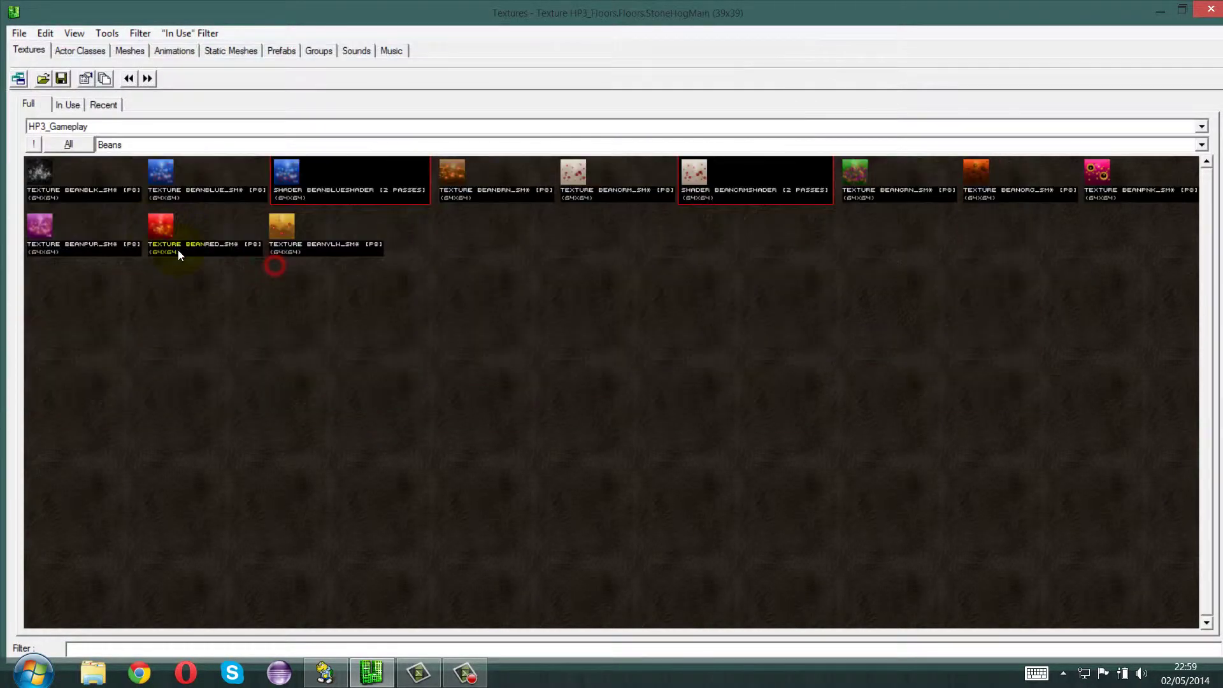
Choose the S_Rug texture from the Spell_Objects group and add the cube brush as a solid block in the pit.
{"action": "left_click", "coordinate": [131, 152]}
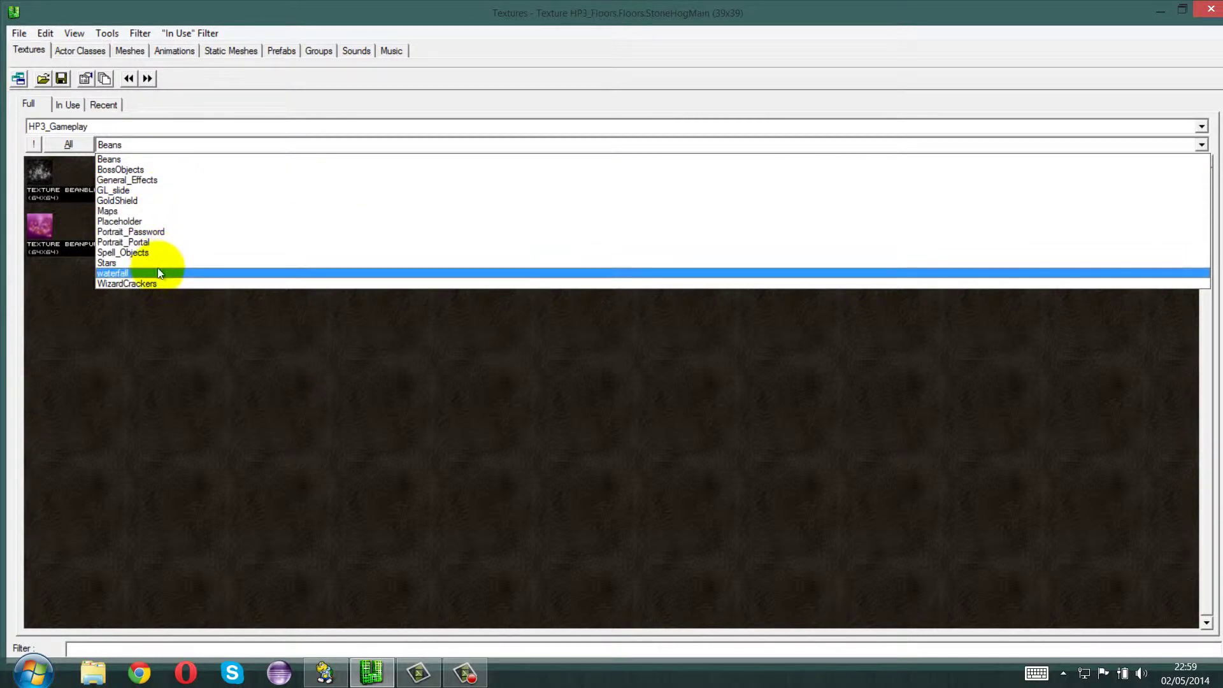
{"action": "left_click", "coordinate": [150, 253]}
{"action": "left_click_drag", "start_coordinate": [1209, 201], "coordinate": [1172, 503]}
{"action": "left_click", "coordinate": [216, 301]}
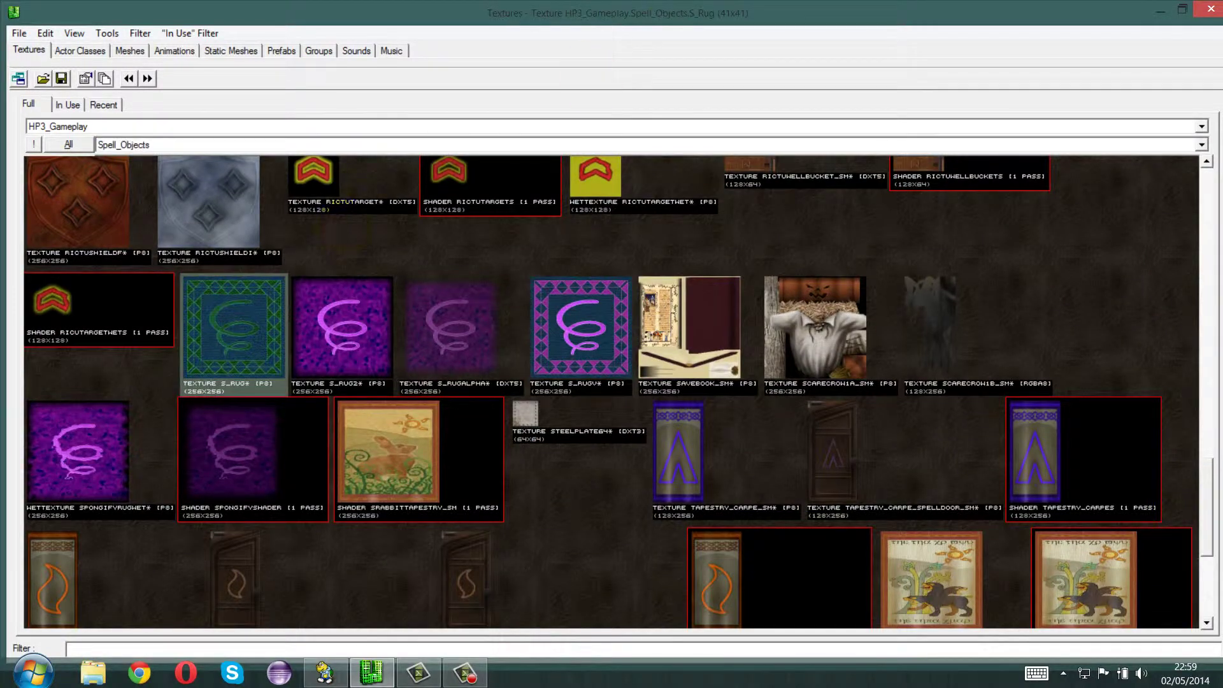
{"action": "left_click", "coordinate": [1161, 12]}
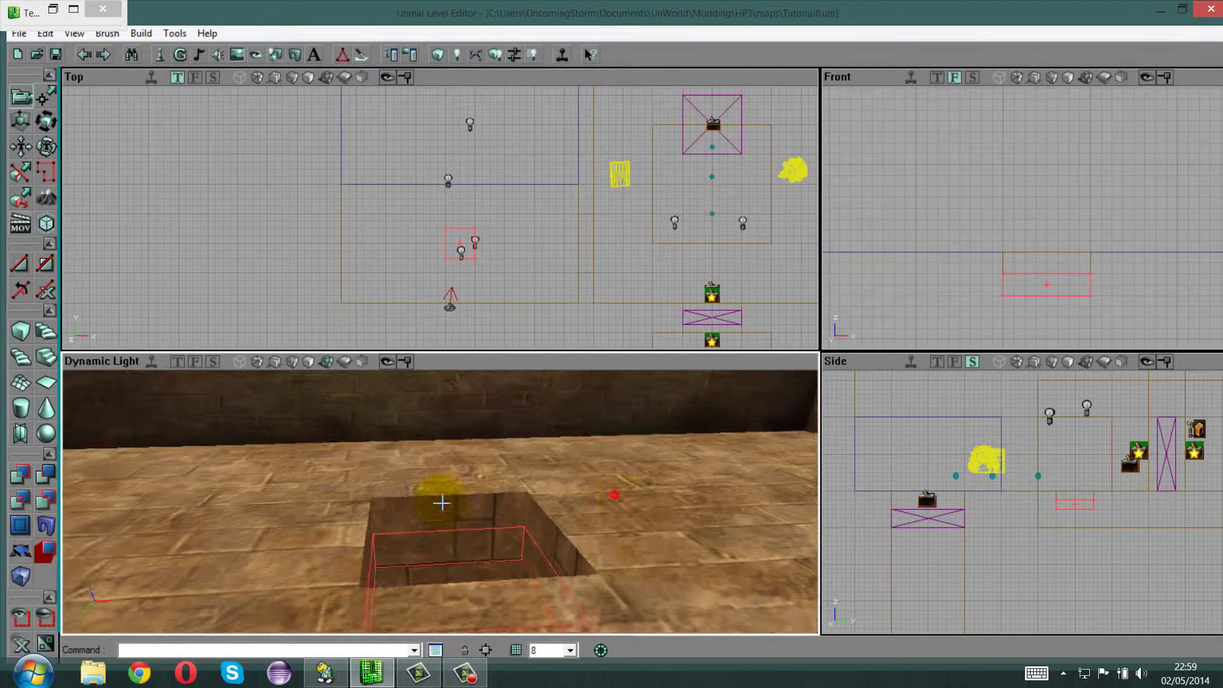
{"action": "left_click_drag", "start_coordinate": [442, 502], "coordinate": [539, 491]}
{"action": "left_click", "coordinate": [21, 478]}
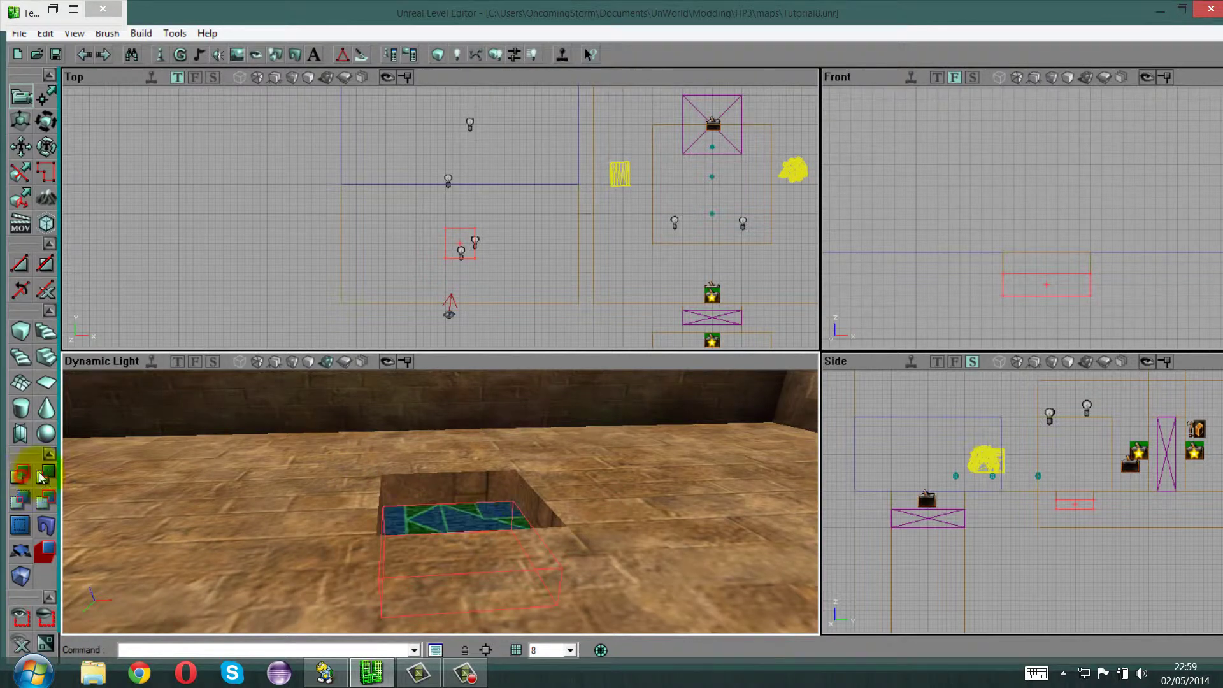
Apply a simple texture scale of 0.5 to the top surface of the rug block in the pit.
{"action": "right_click_drag", "start_coordinate": [545, 497], "coordinate": [442, 503]}
{"action": "left_click_drag", "start_coordinate": [441, 503], "coordinate": [474, 500]}
{"action": "left_click", "coordinate": [489, 518]}
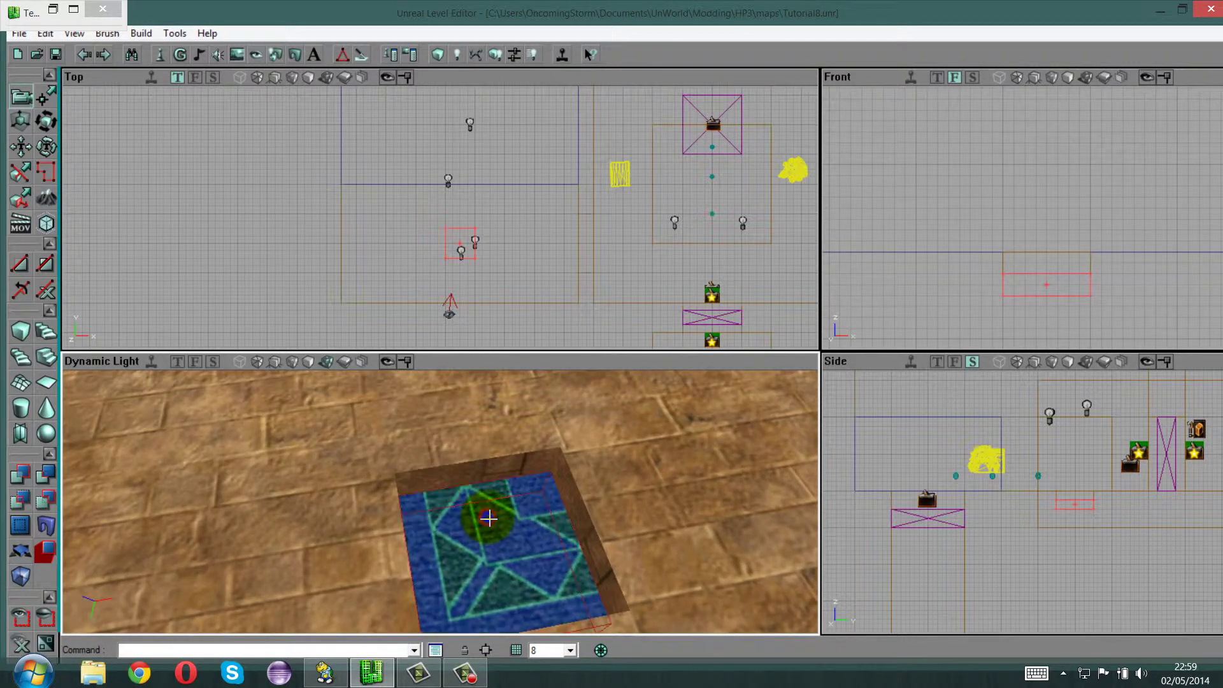
{"action": "right_click", "coordinate": [488, 519]}
{"action": "left_click", "coordinate": [556, 262]}
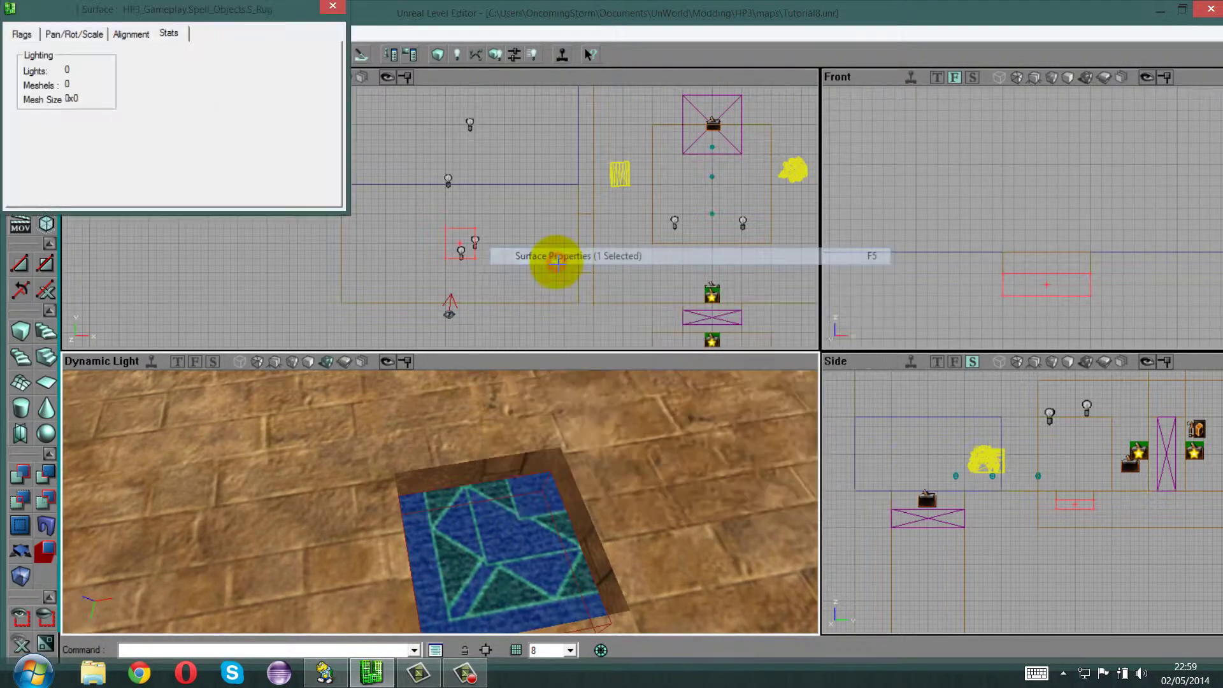
{"action": "left_click", "coordinate": [91, 32]}
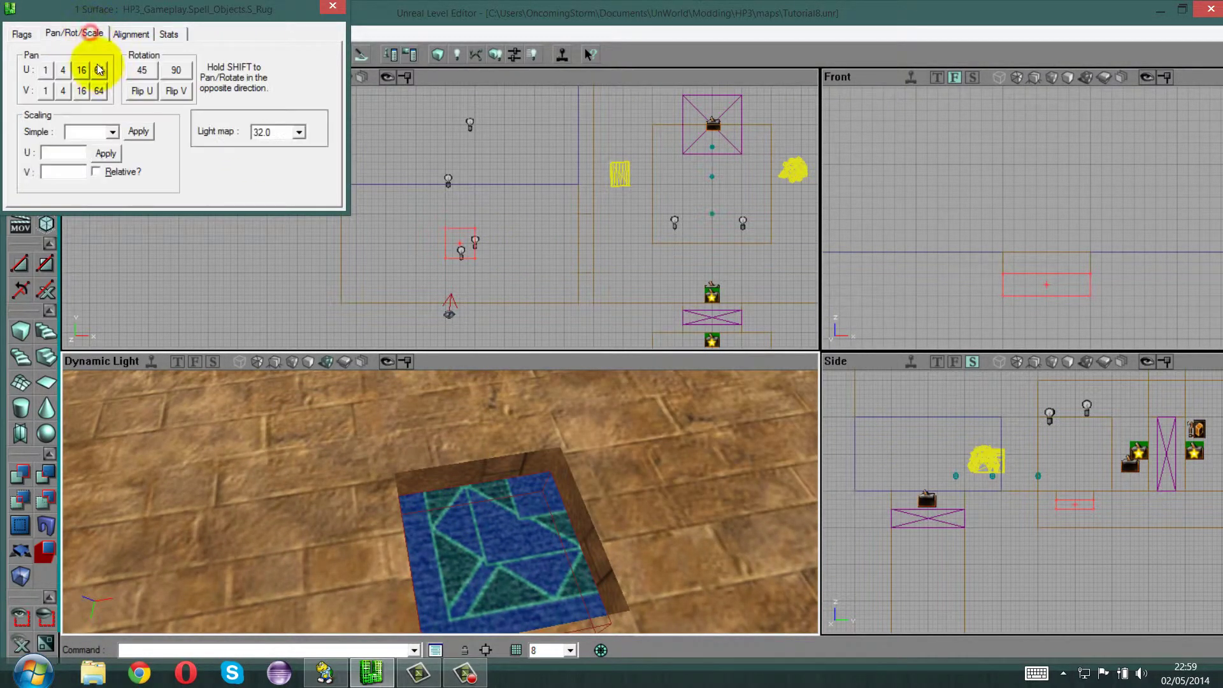
{"action": "left_click", "coordinate": [112, 131]}
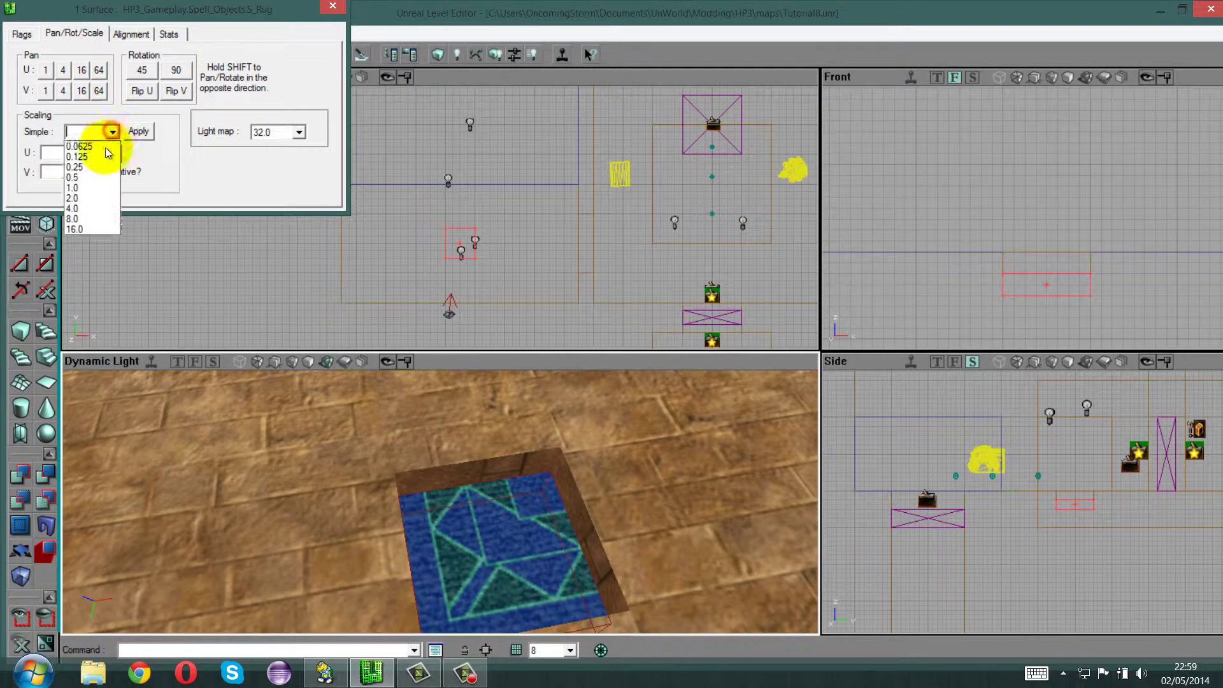
{"action": "left_click", "coordinate": [73, 178]}
{"action": "left_click", "coordinate": [138, 131]}
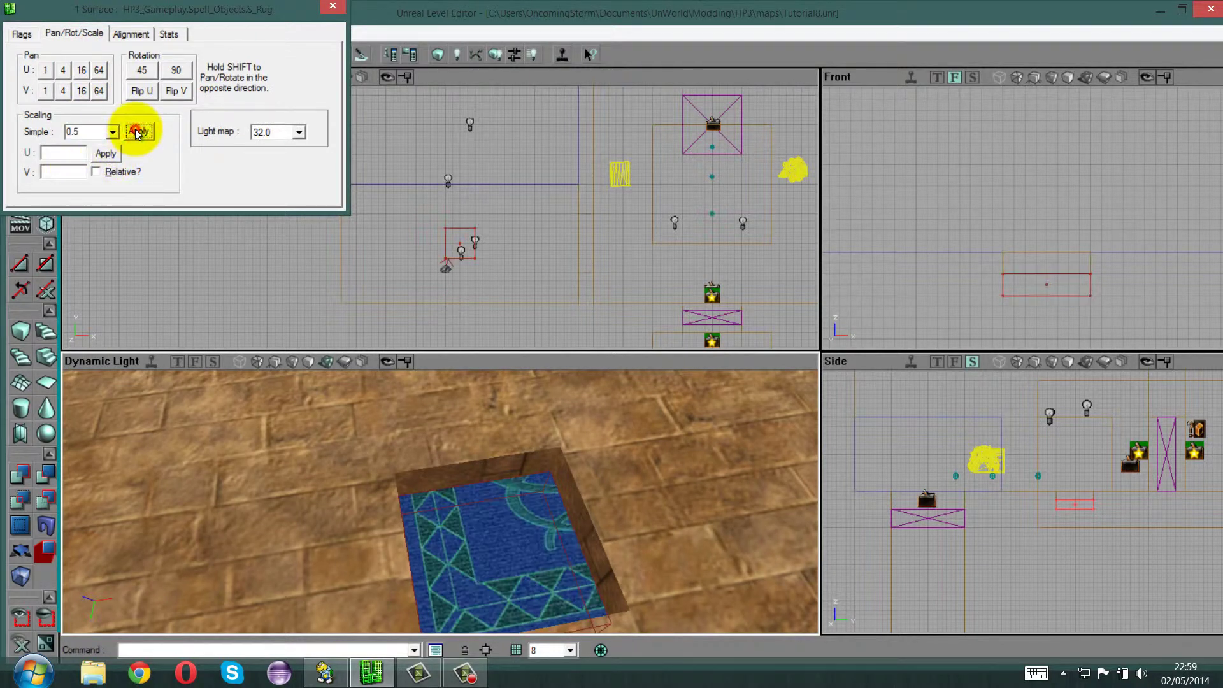
Rescale the rug block's top surface texture with a simple scale of 0.25 and close the surface properties.
{"action": "left_click", "coordinate": [112, 132]}
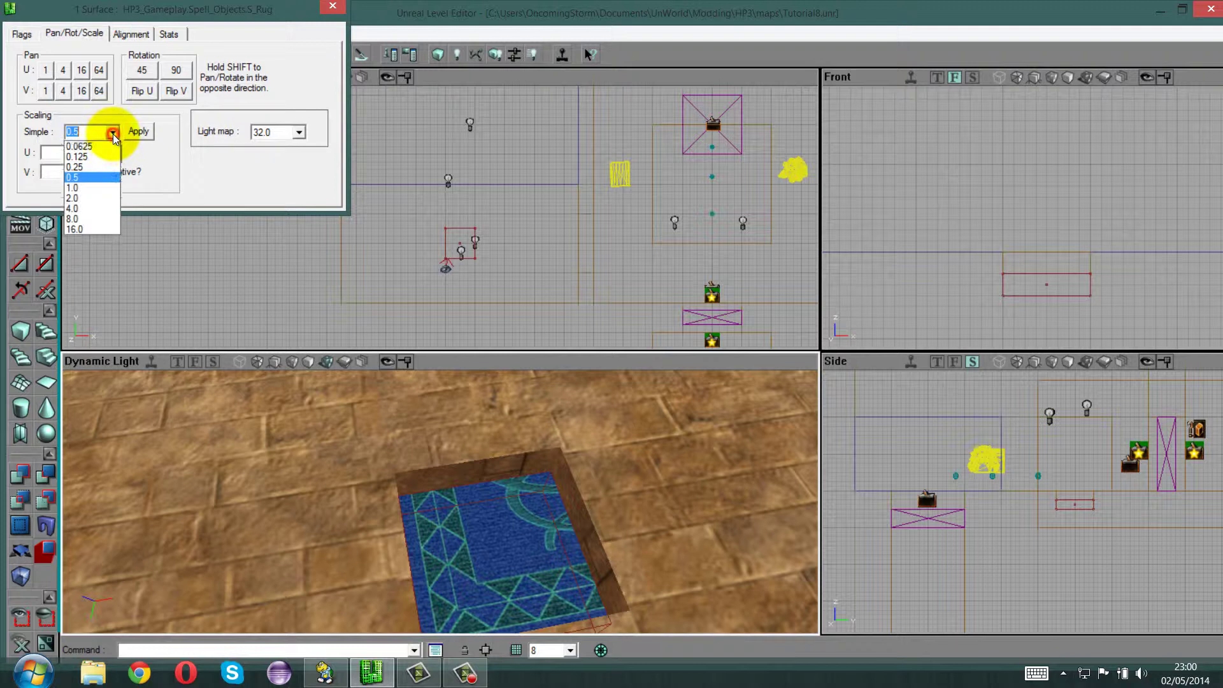
{"action": "left_click", "coordinate": [97, 165]}
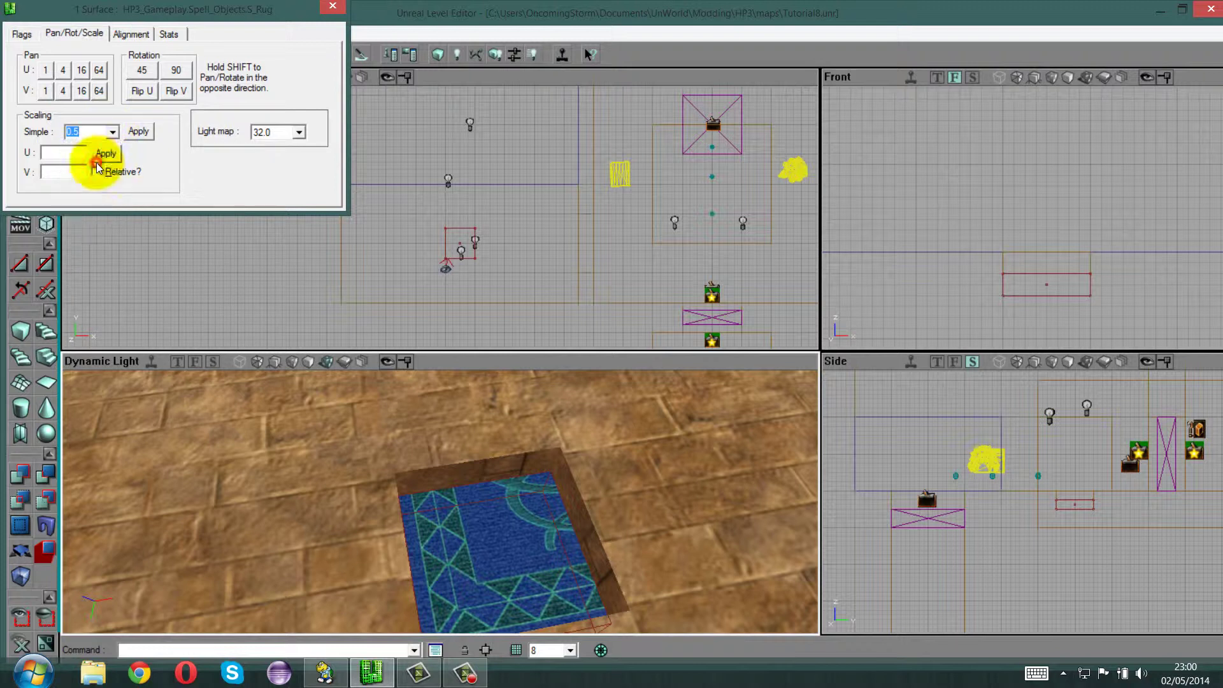
{"action": "left_click", "coordinate": [136, 132]}
{"action": "left_click", "coordinate": [327, 12]}
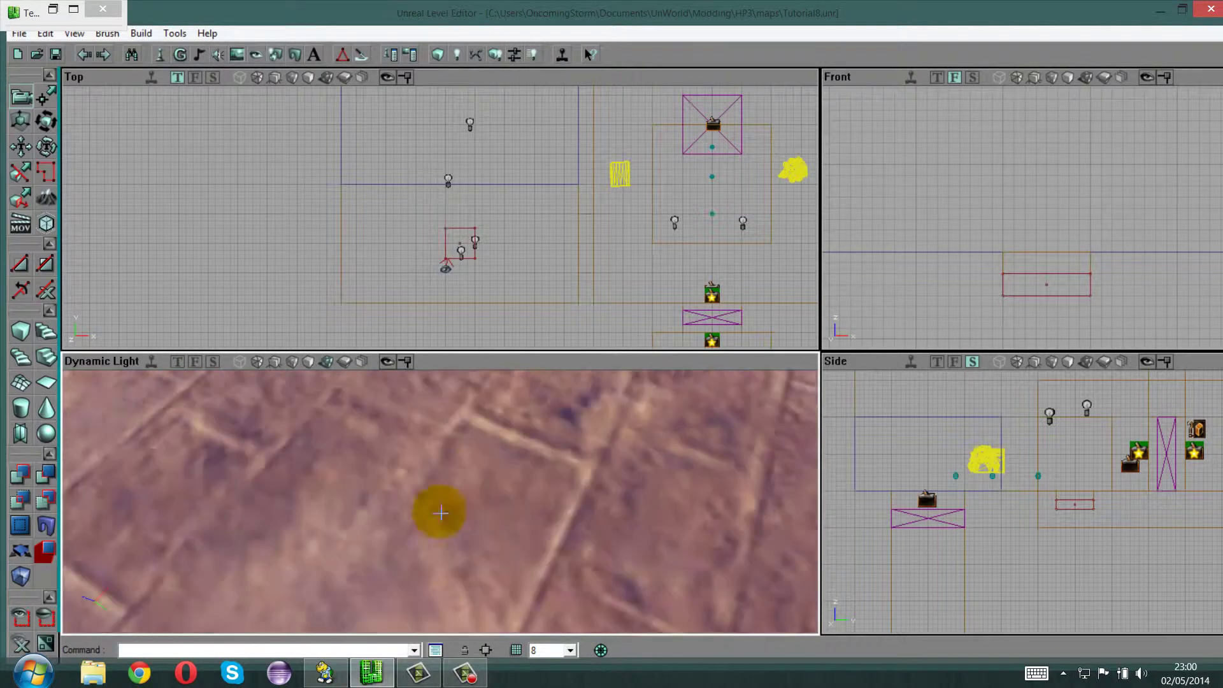
Choose the SpongifyTrigger actor class from Triggers > Trigger > HPEDTrigger > KWTrigger > SpellTrigger.
{"action": "mouse_move", "coordinate": [442, 504]}
{"action": "left_mouse_down"}
{"action": "mouse_move", "coordinate": [436, 529]}
{"action": "mouse_move", "coordinate": [446, 493]}
{"action": "mouse_move", "coordinate": [429, 511]}
{"action": "left_mouse_up"}
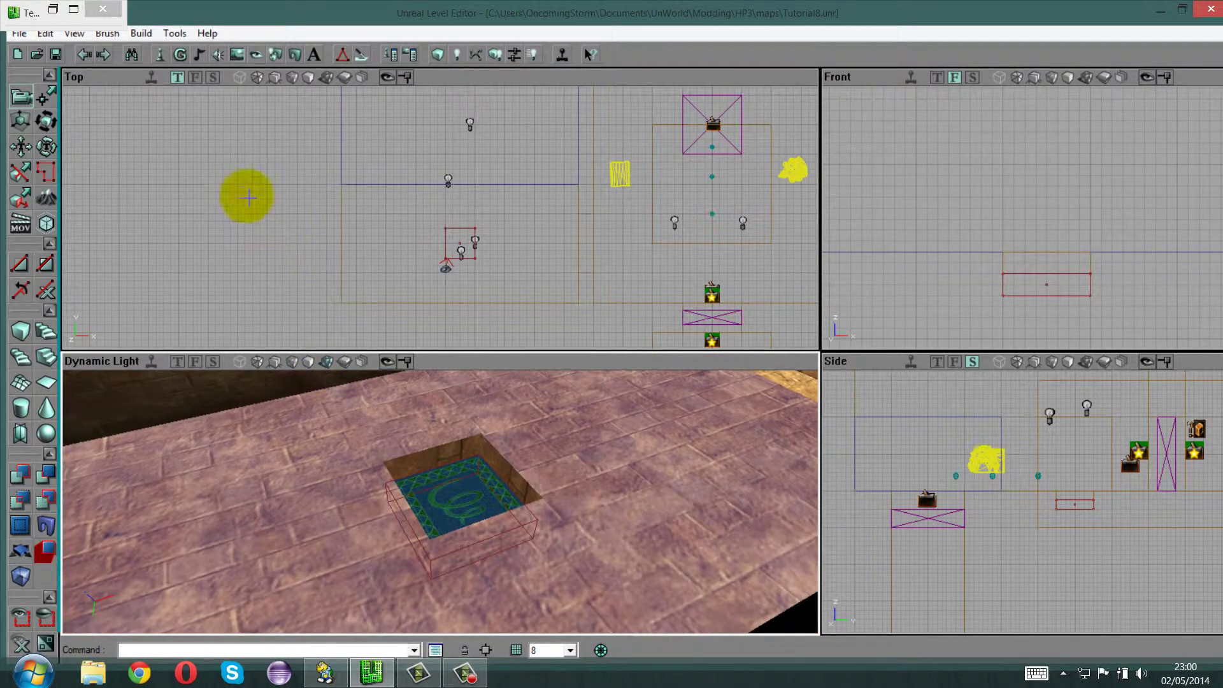
{"action": "left_click", "coordinate": [158, 56]}
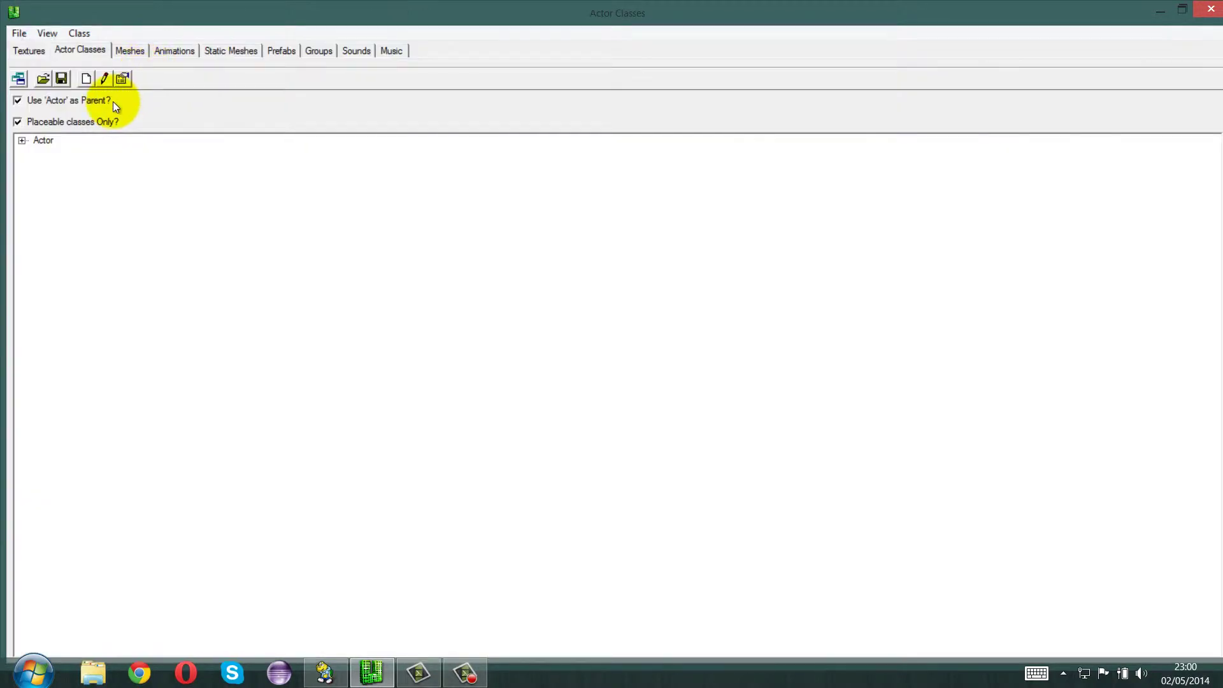
{"action": "left_click", "coordinate": [21, 141]}
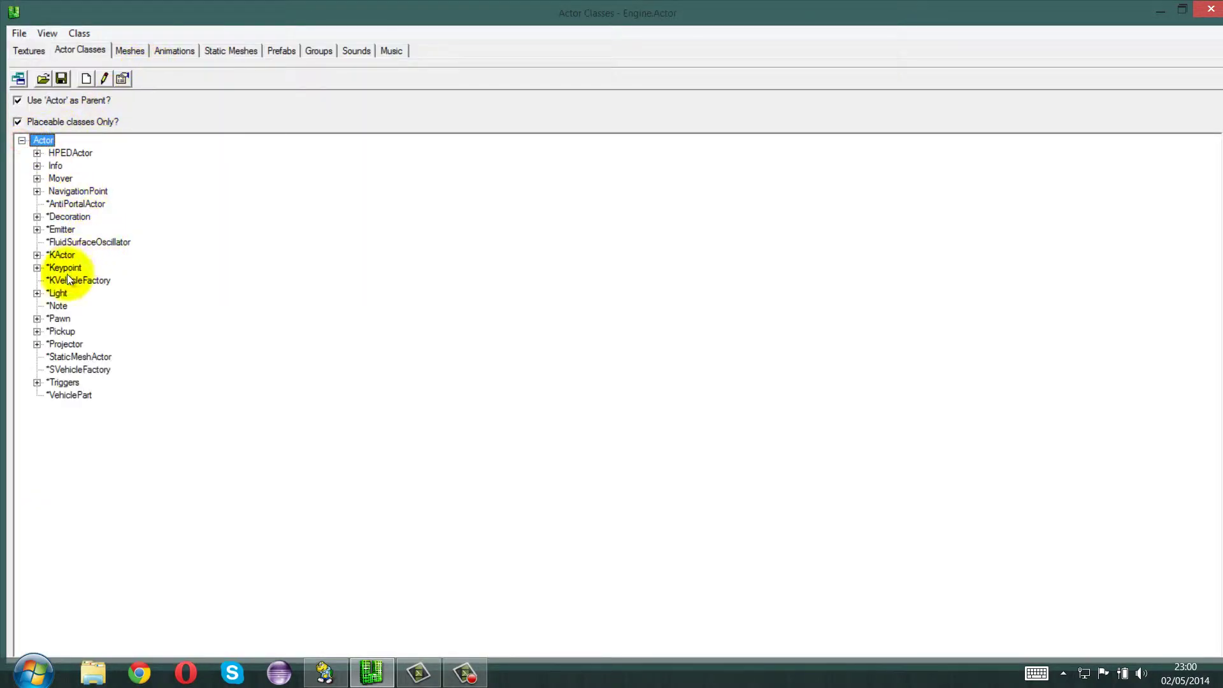
{"action": "left_click", "coordinate": [37, 381]}
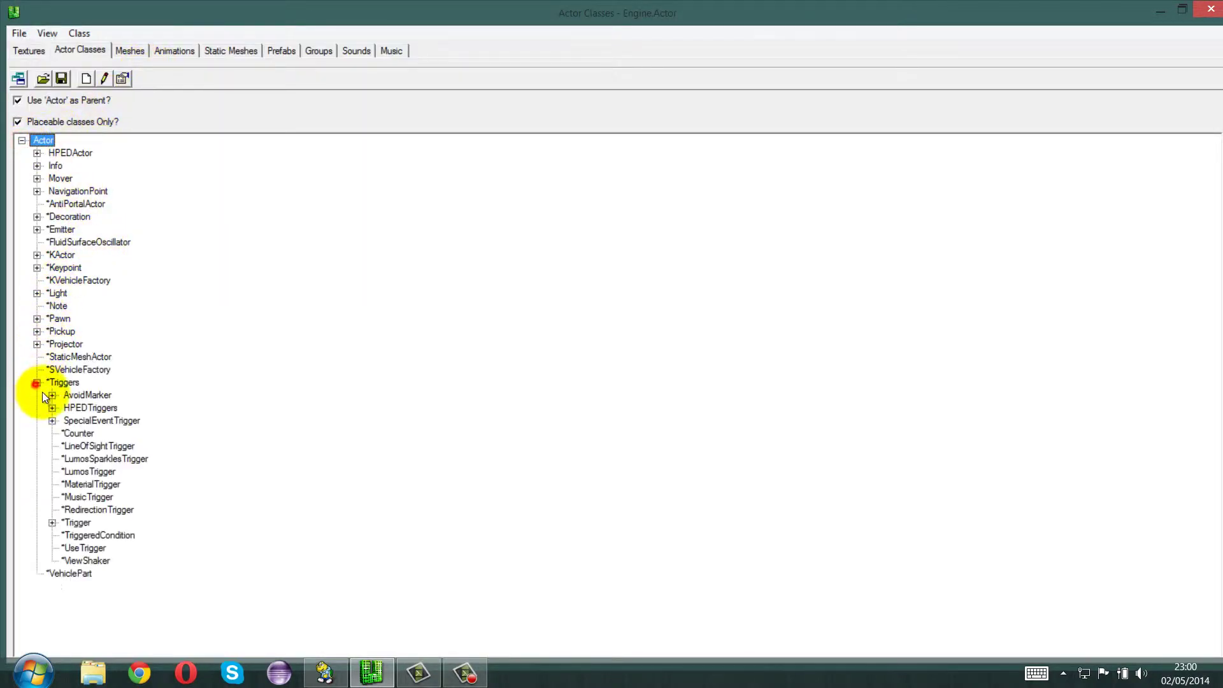
{"action": "left_click", "coordinate": [52, 523]}
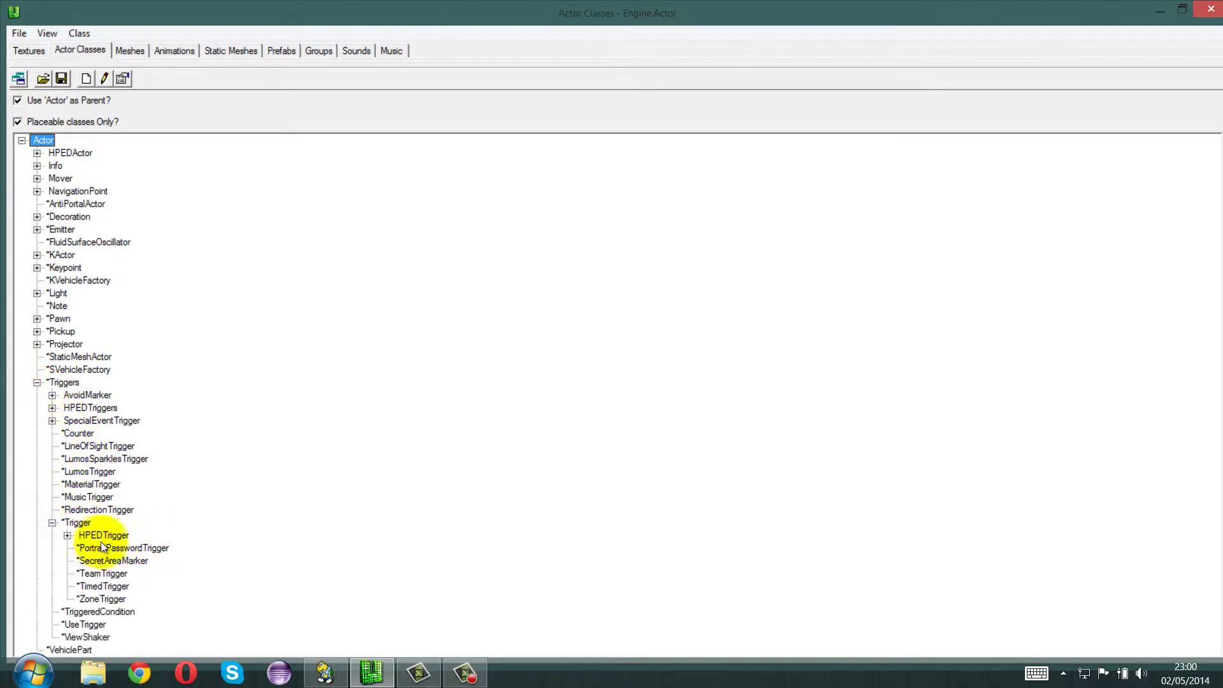
{"action": "left_click", "coordinate": [68, 535]}
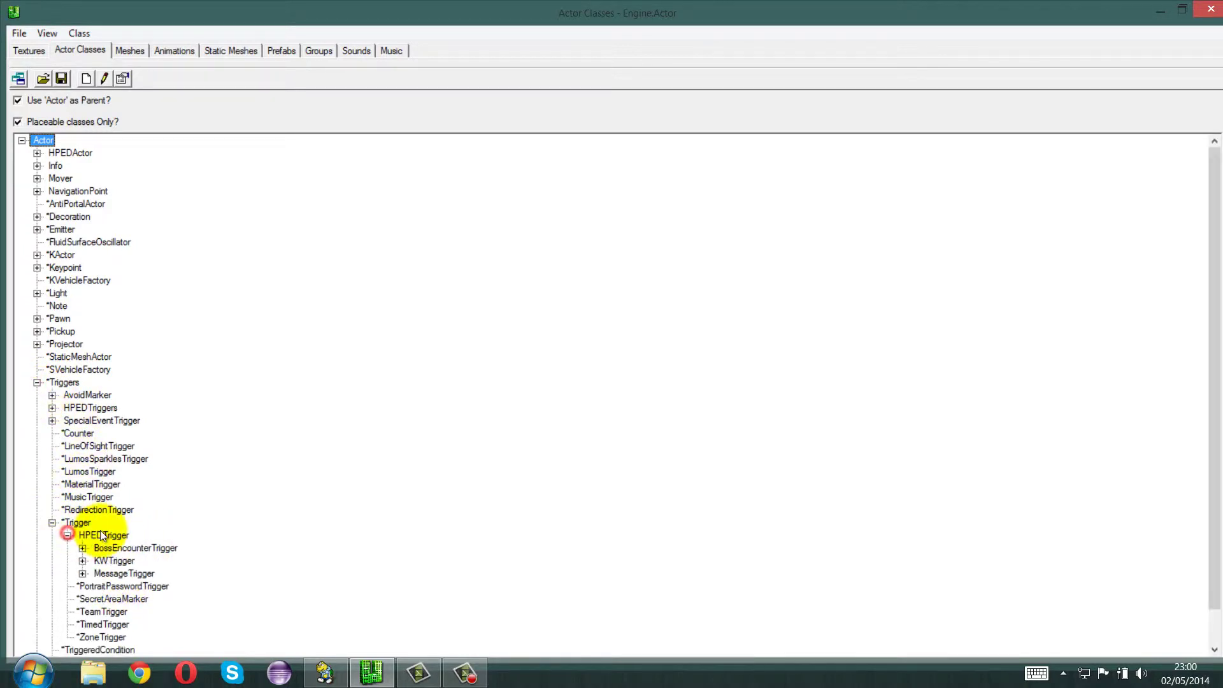
{"action": "left_click", "coordinate": [83, 559]}
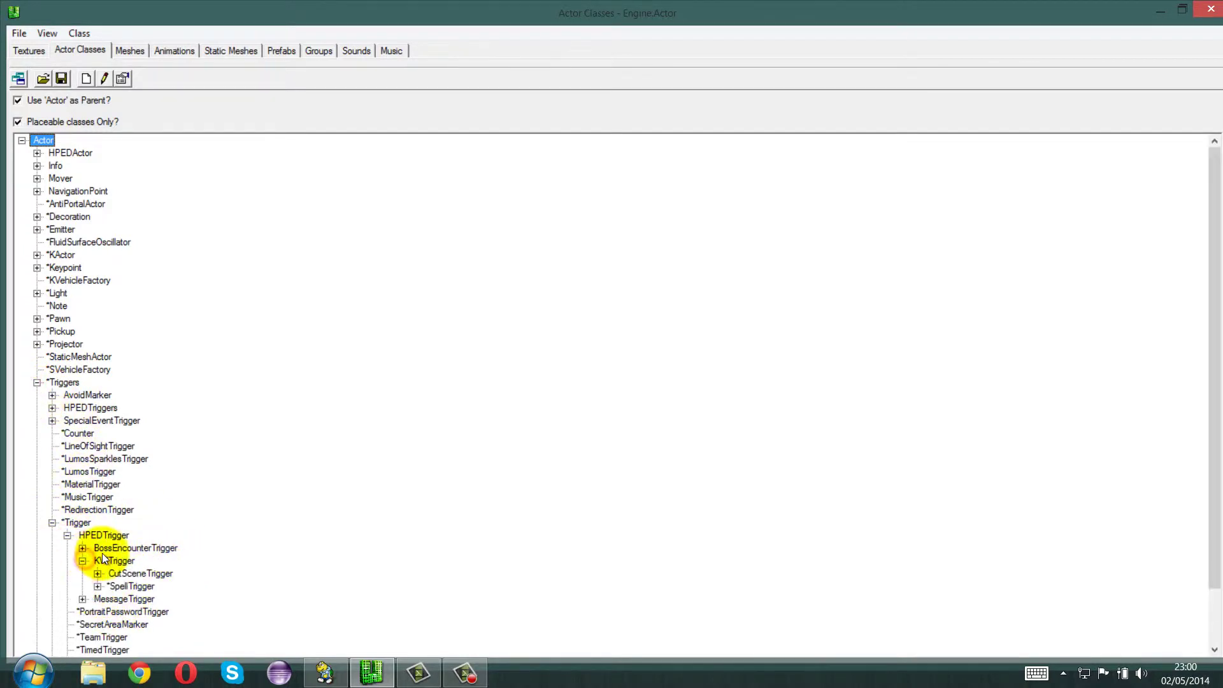
{"action": "left_click", "coordinate": [98, 585]}
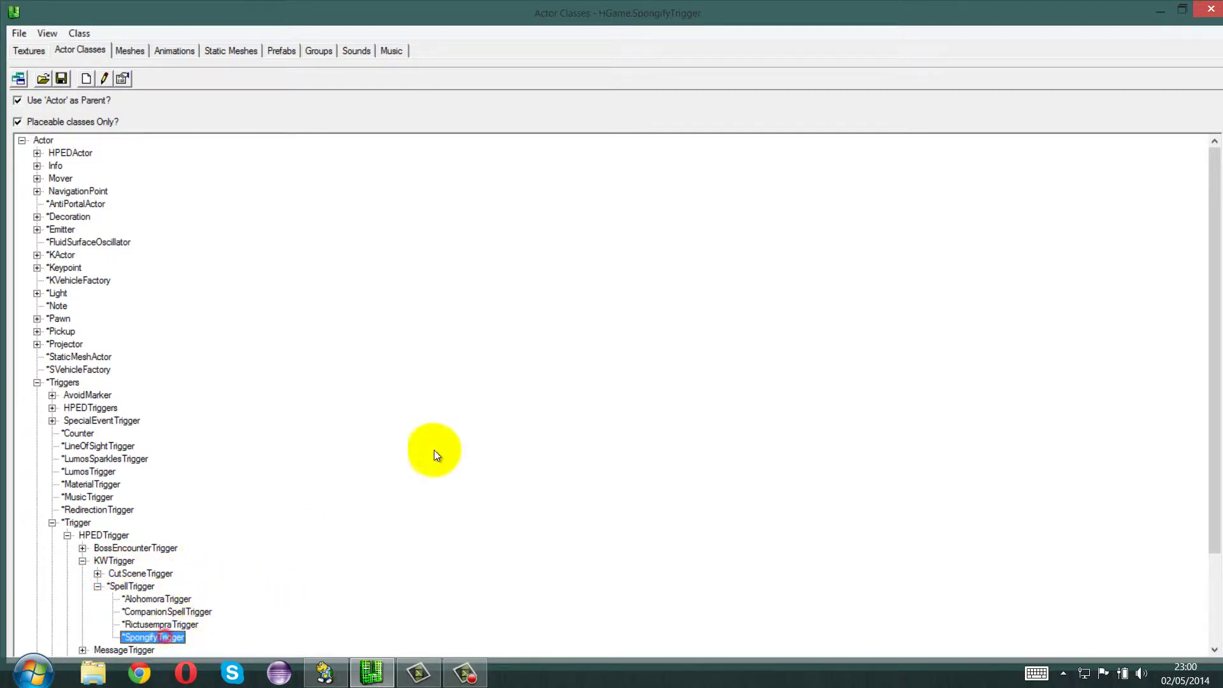
{"action": "left_click", "coordinate": [1161, 12]}
Add a SpongifyTrigger on the rug surface in the floor pit.
{"action": "left_click_drag", "start_coordinate": [423, 450], "coordinate": [440, 551]}
{"action": "left_click", "coordinate": [434, 567]}
{"action": "right_click", "coordinate": [434, 566]}
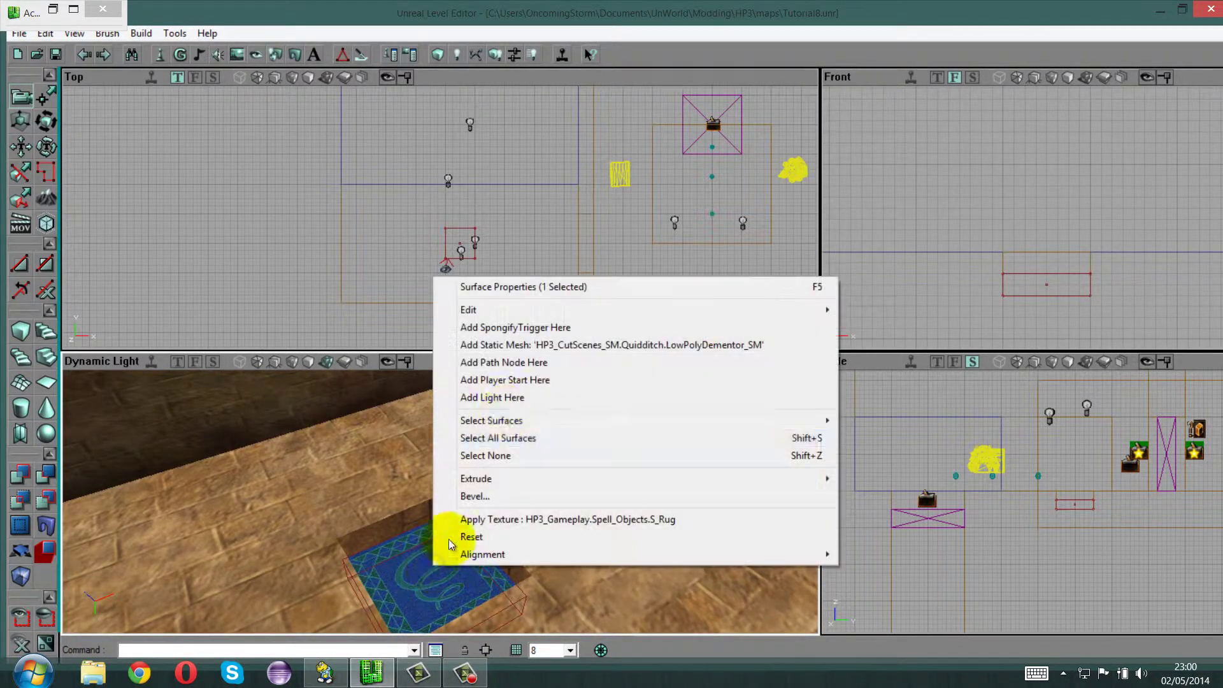
{"action": "left_click", "coordinate": [519, 328]}
{"action": "left_click_drag", "start_coordinate": [524, 442], "coordinate": [441, 503]}
Open the actor class tree down to the HPPawn classes through Pawn, HPEDPawn, KWPawnNative and KWPawn.
{"action": "left_click", "coordinate": [161, 56]}
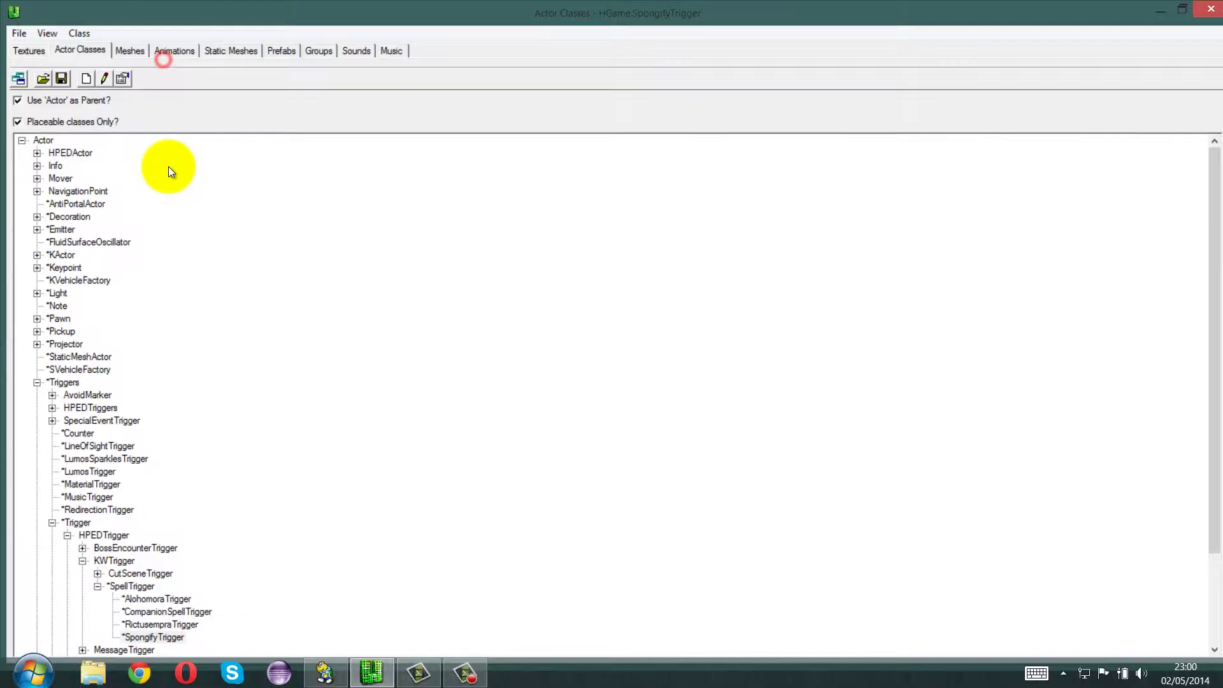
{"action": "left_click", "coordinate": [36, 383]}
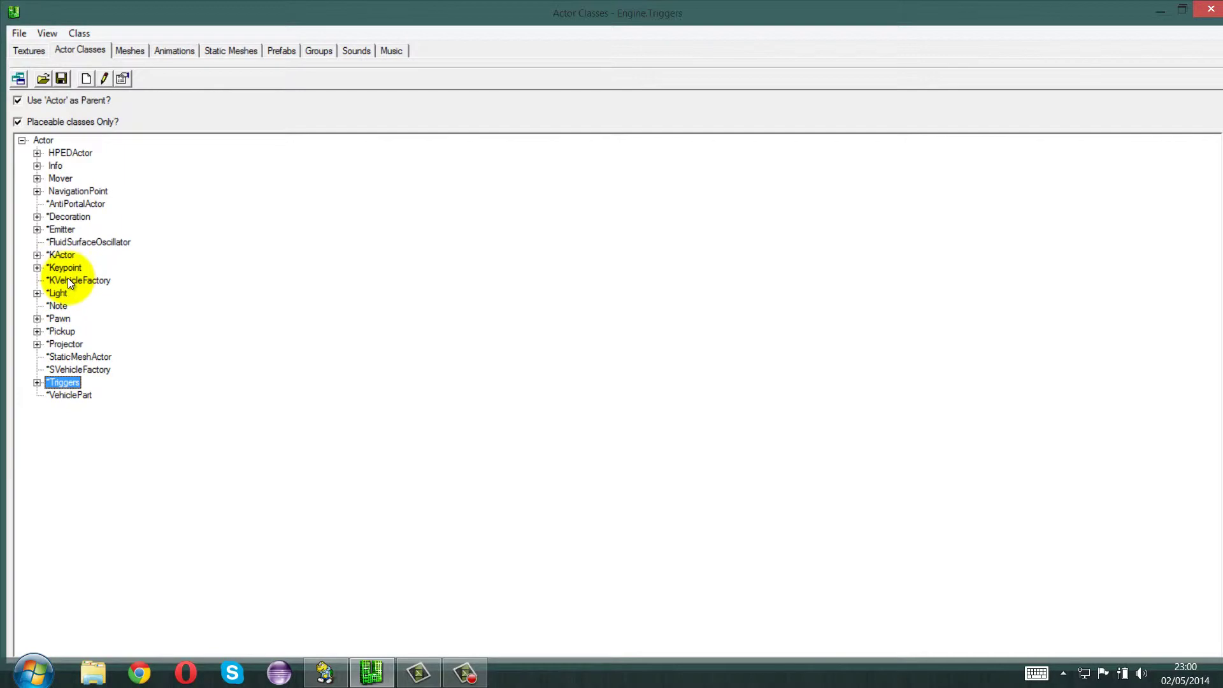
{"action": "left_click", "coordinate": [36, 255]}
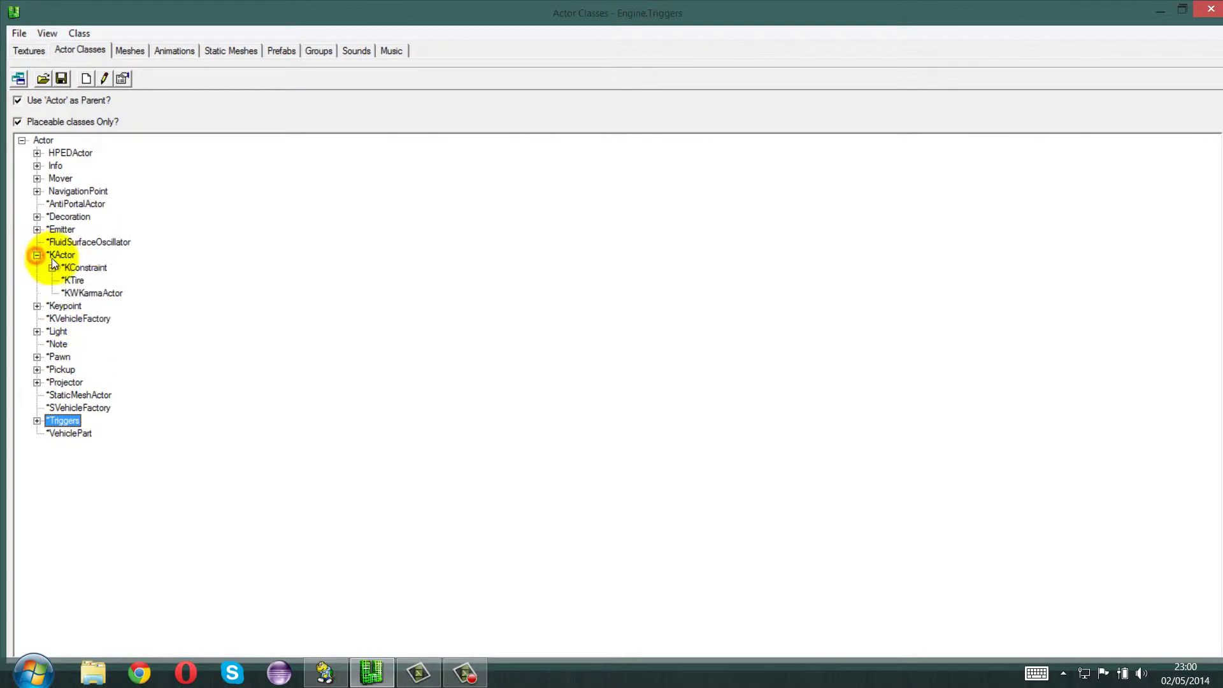
{"action": "left_click", "coordinate": [37, 255]}
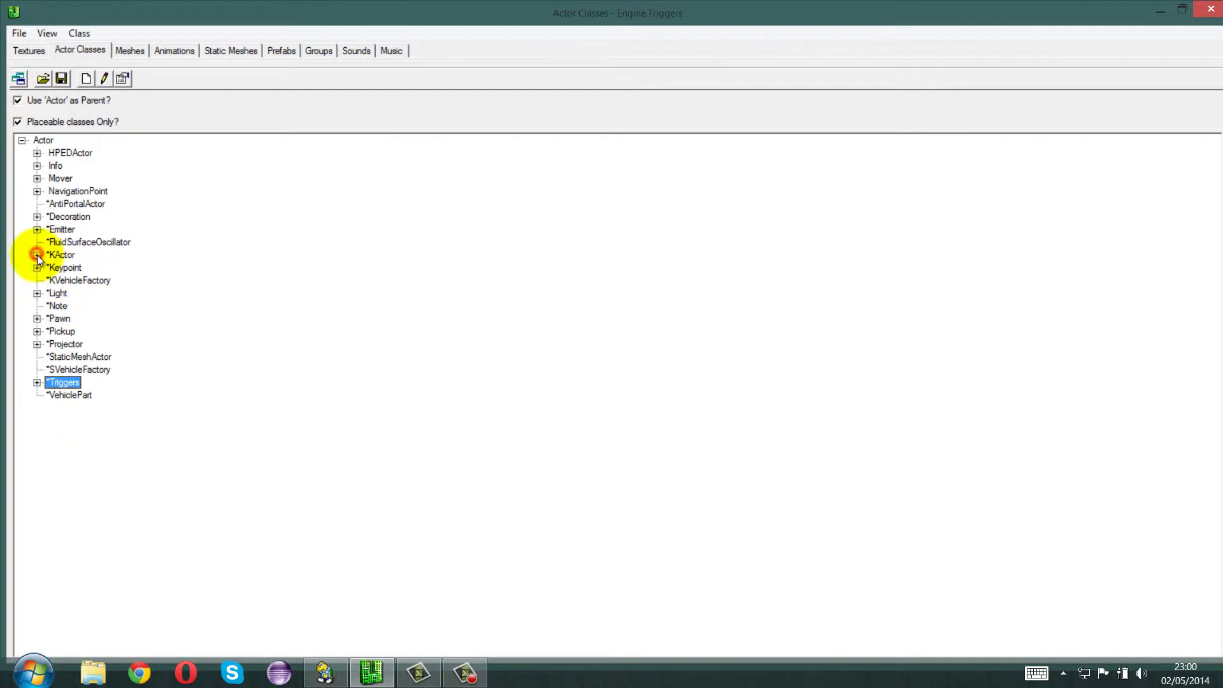
{"action": "left_click", "coordinate": [39, 318]}
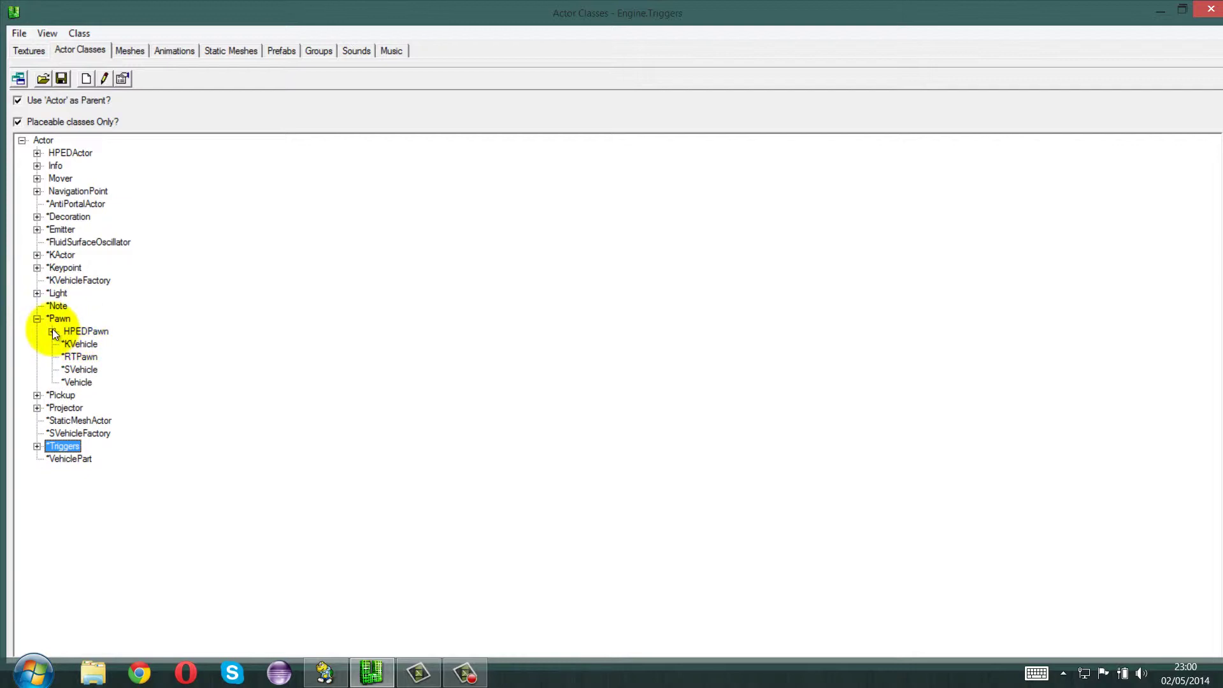
{"action": "left_click", "coordinate": [52, 331]}
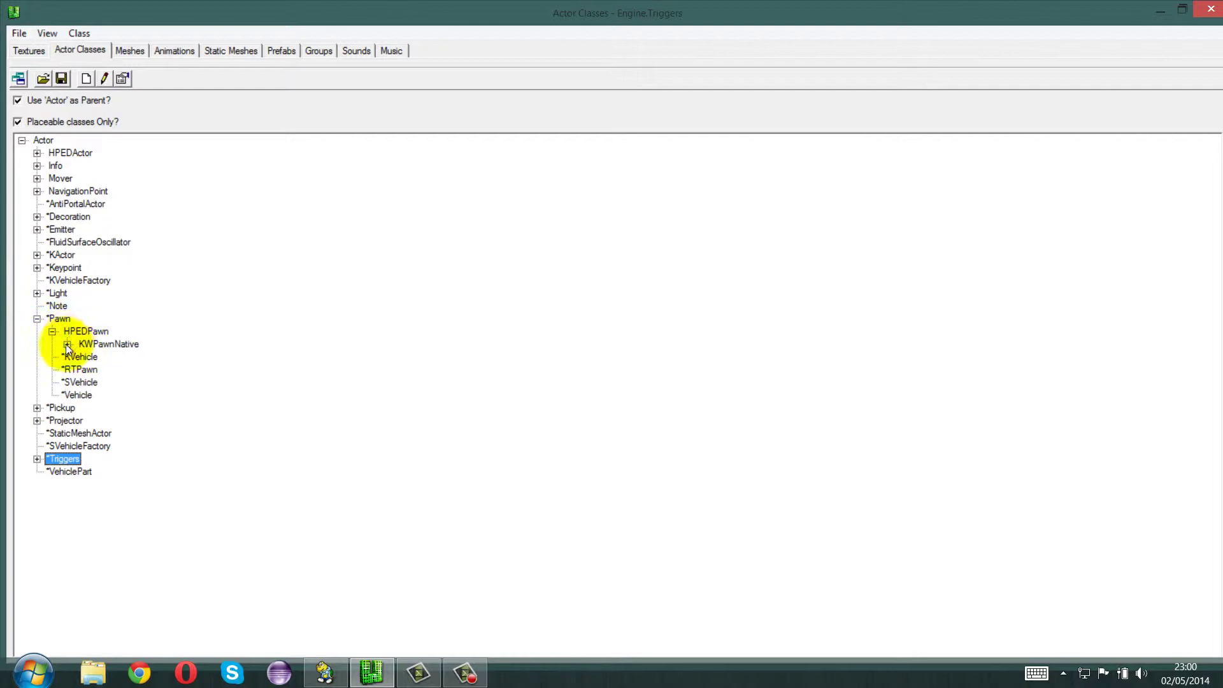
{"action": "left_click", "coordinate": [67, 344]}
{"action": "left_click", "coordinate": [82, 357]}
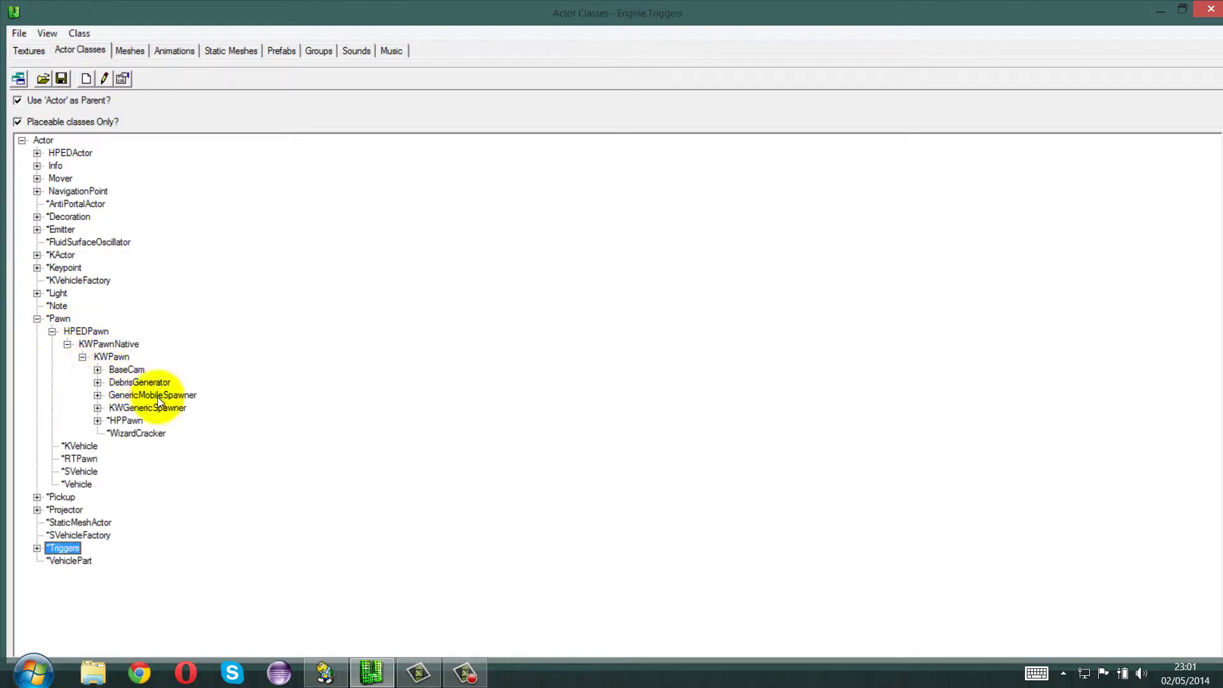
{"action": "left_click", "coordinate": [98, 421]}
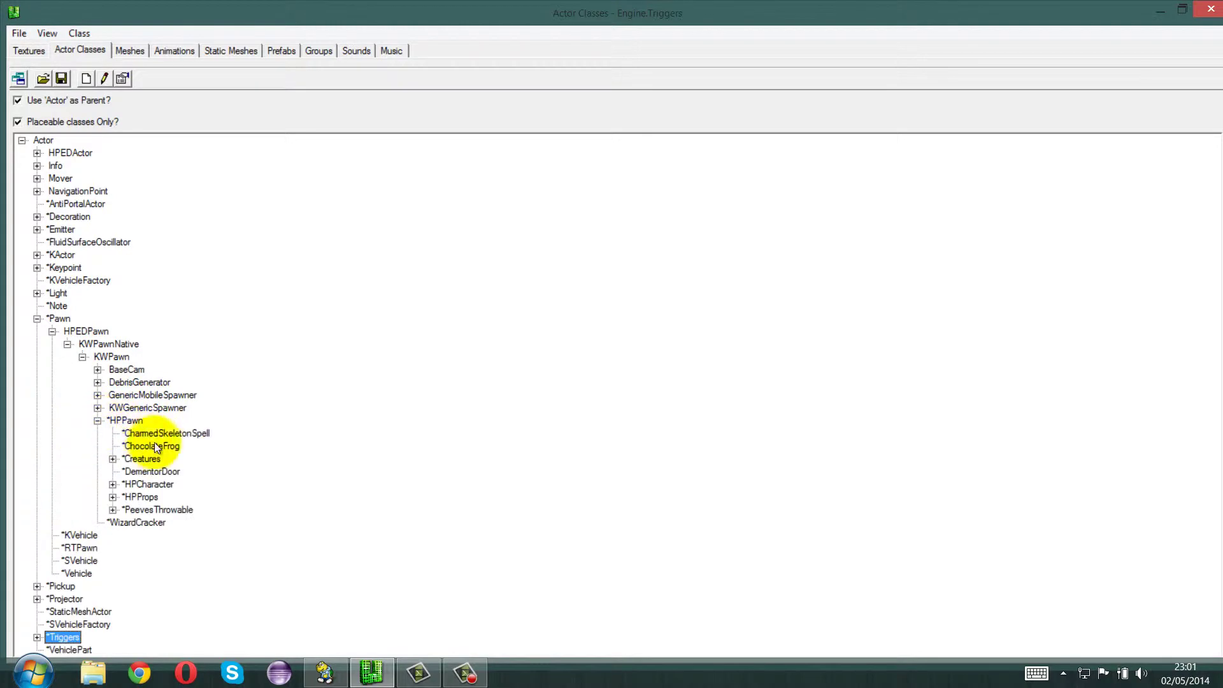
Choose the SpongifyPad actor class from the Spongify classes under HPProps.
{"action": "left_click", "coordinate": [115, 498]}
{"action": "left_click", "coordinate": [153, 559]}
{"action": "left_click", "coordinate": [128, 560]}
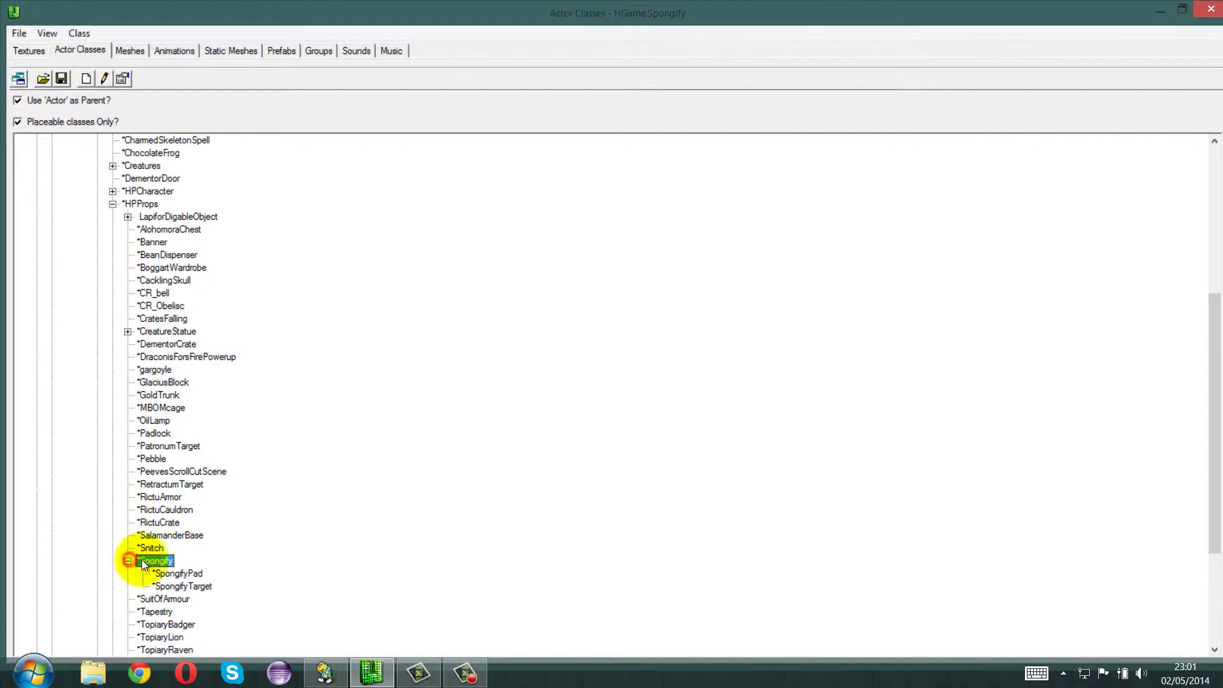
{"action": "left_click", "coordinate": [189, 575]}
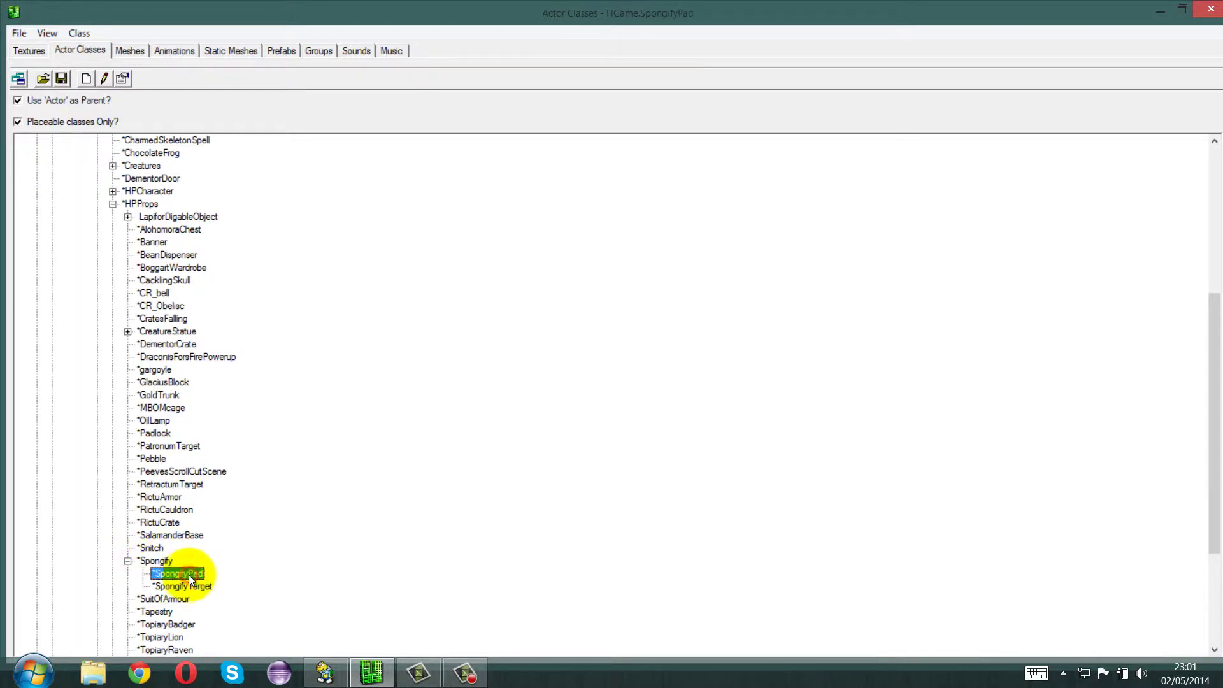
{"action": "left_click", "coordinate": [1161, 12]}
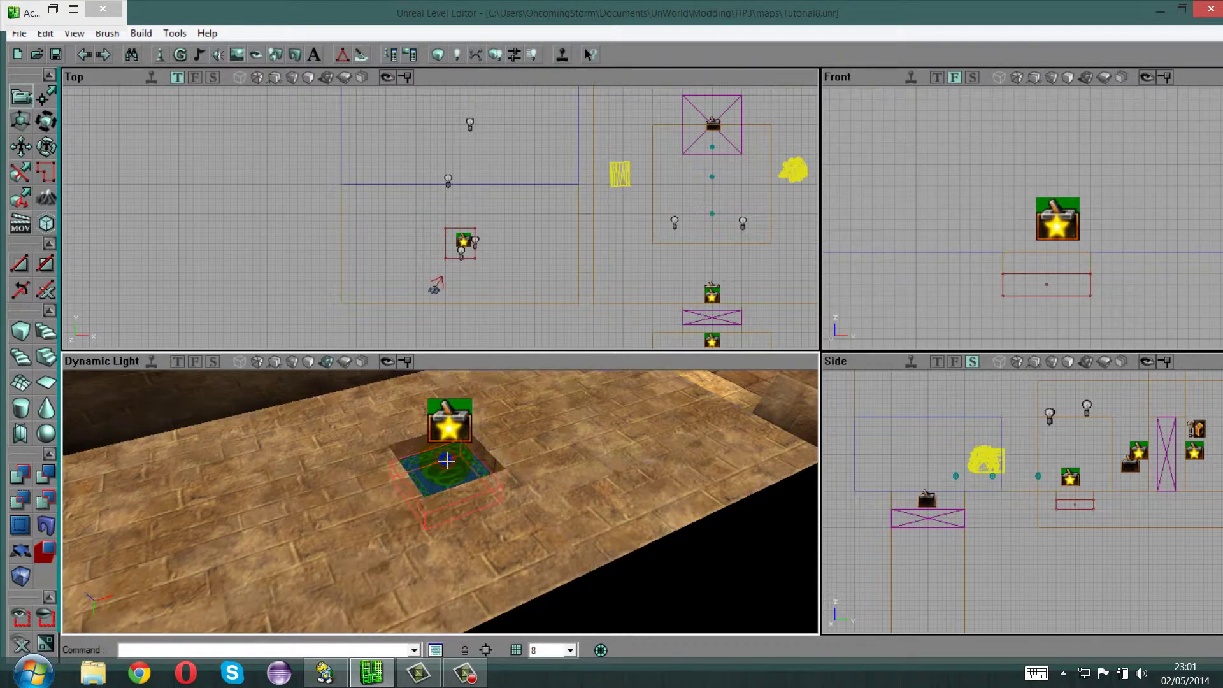
Add a SpongifyPad actor on the floor beside the rug pit.
{"action": "right_click", "coordinate": [448, 460]}
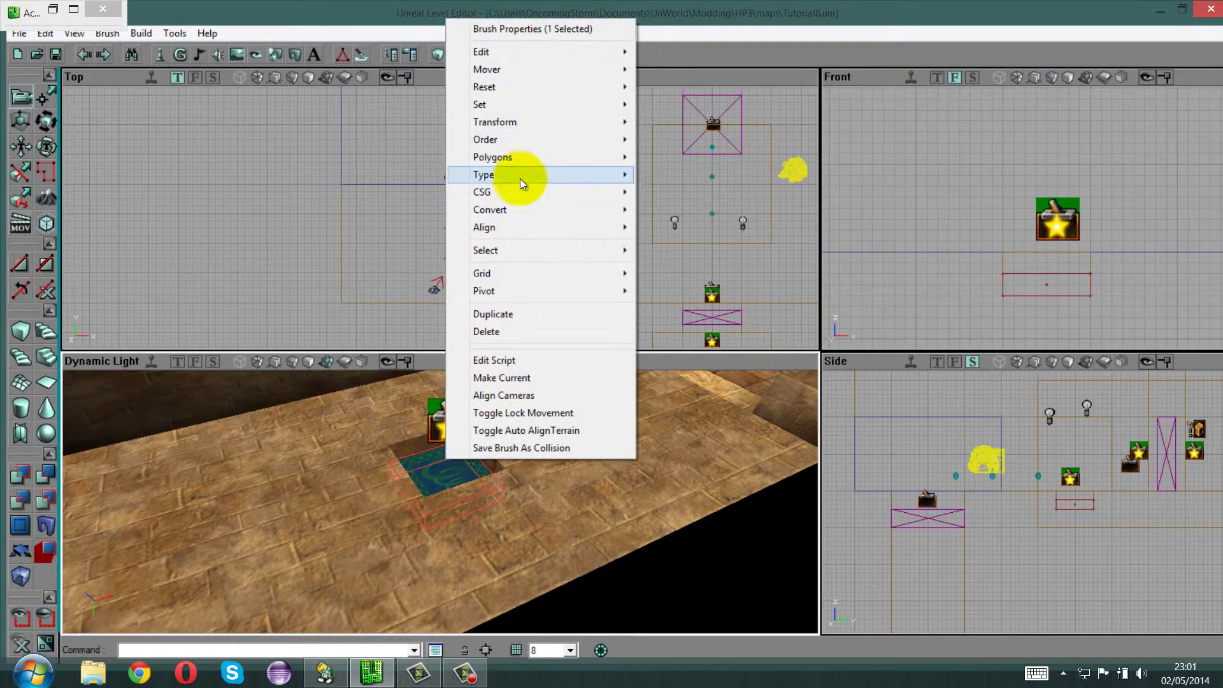
{"action": "left_click", "coordinate": [456, 470]}
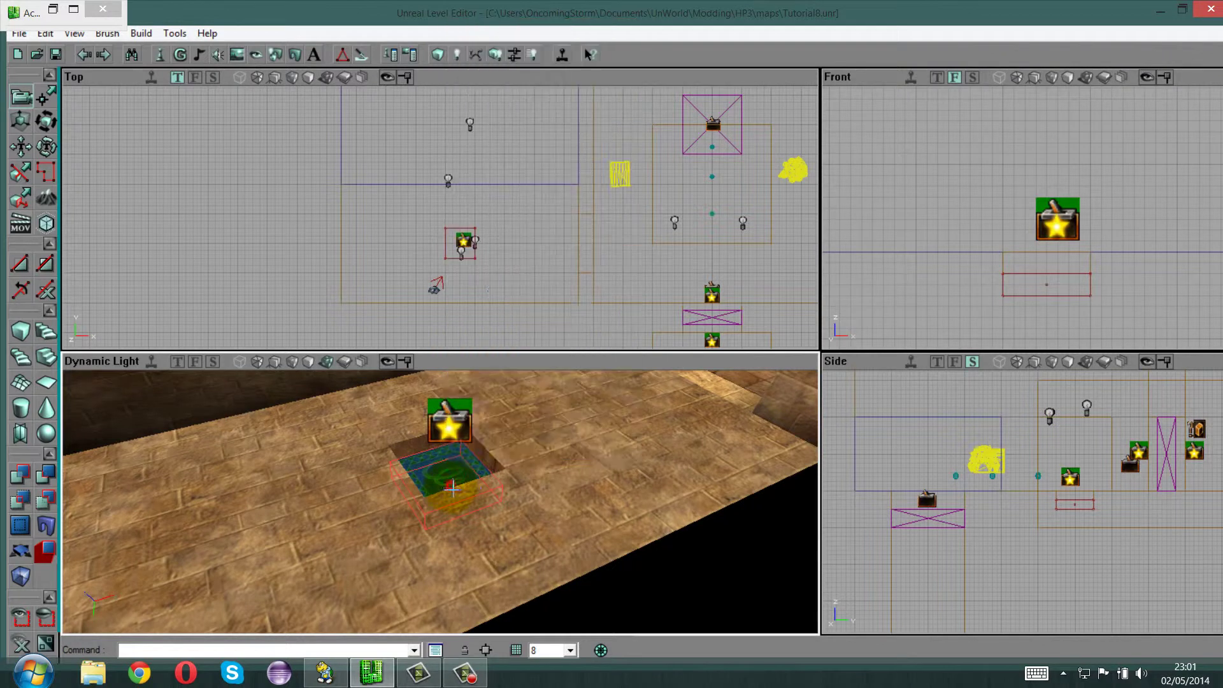
{"action": "right_click", "coordinate": [511, 475]}
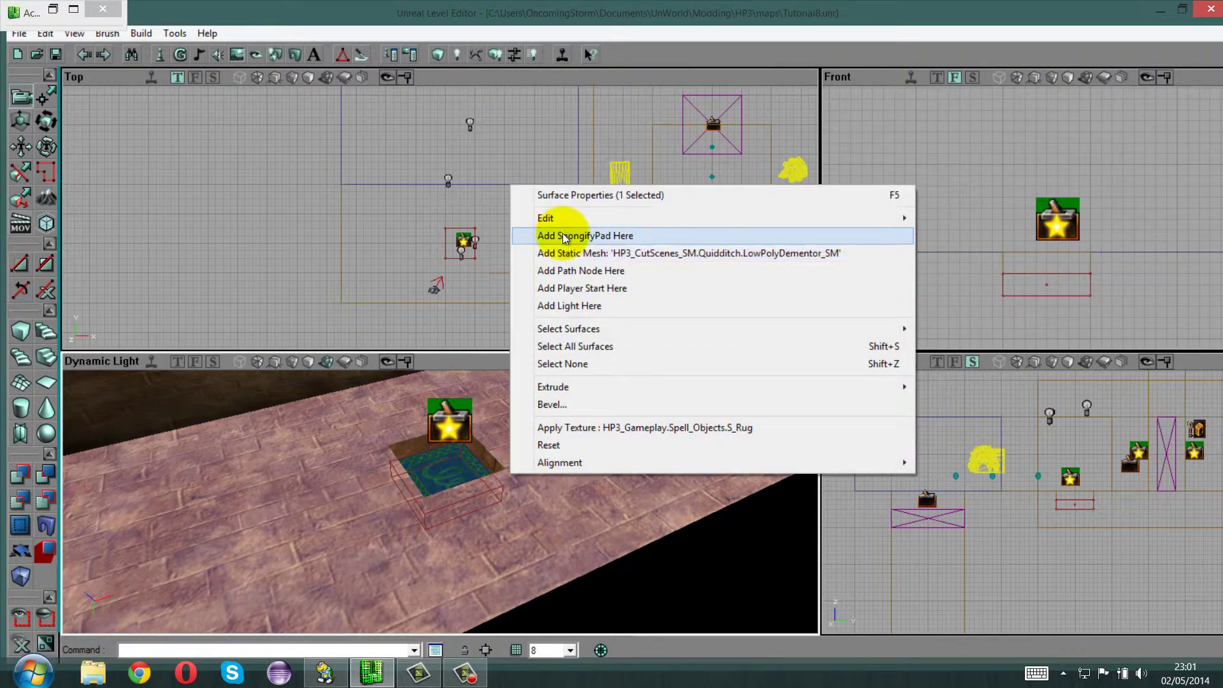
{"action": "left_click", "coordinate": [540, 161]}
Move the SpongifyPad actor horizontally over the centre of the rug pit, beside the trigger.
{"action": "left_click_drag", "start_coordinate": [524, 261], "coordinate": [439, 219]}
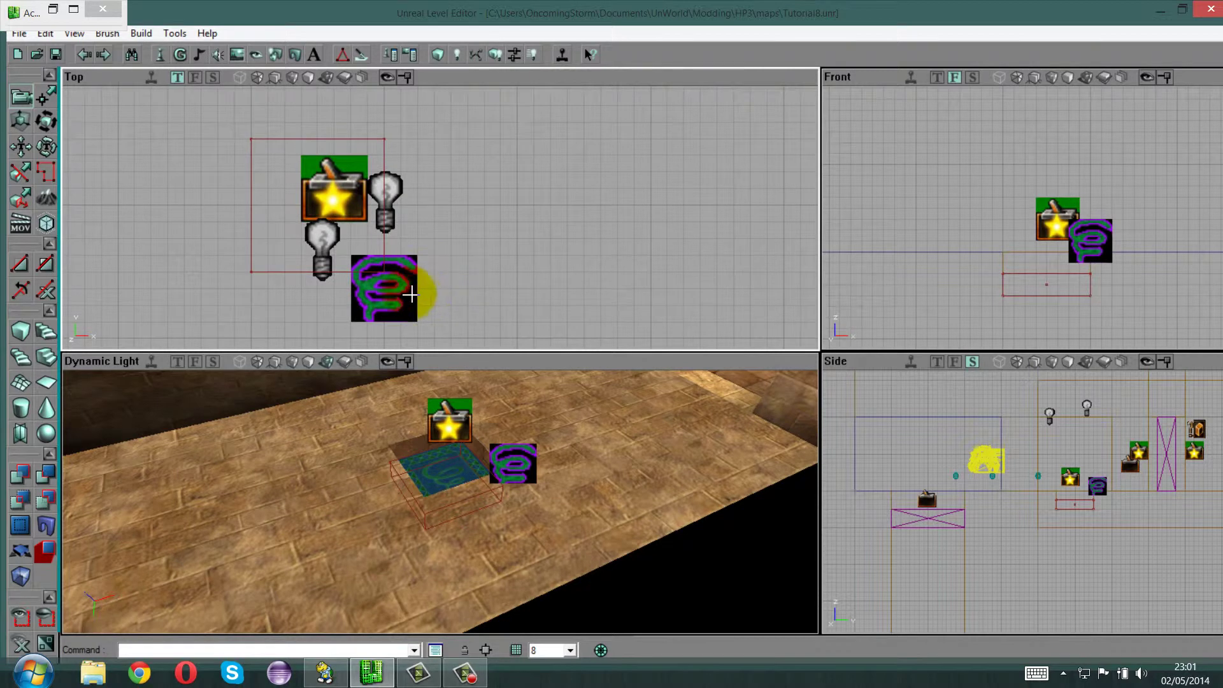
{"action": "left_click", "coordinate": [424, 286]}
{"action": "left_click_drag", "start_coordinate": [439, 215], "coordinate": [439, 215], "text": "ctrl"}
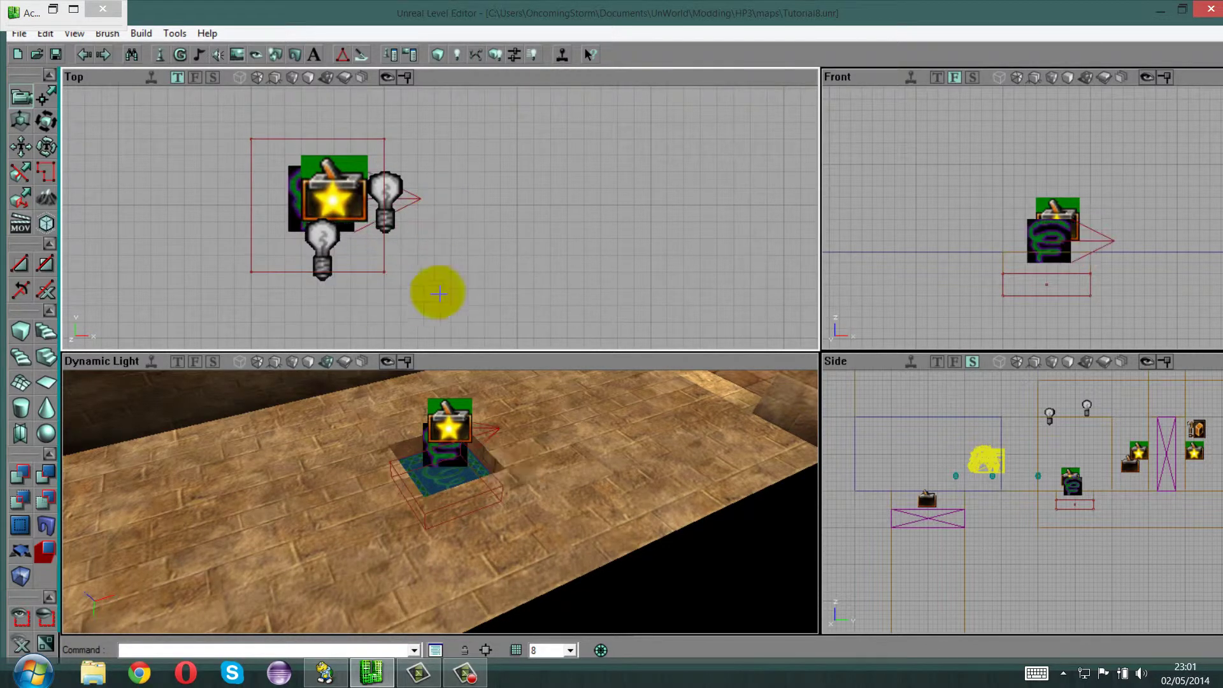
Lower the SpongifyTrigger into the pit and align it with the SpongifyPad.
{"action": "left_click", "coordinate": [1084, 211]}
{"action": "left_click_drag", "start_coordinate": [1101, 213], "coordinate": [1022, 218]}
{"action": "left_click", "coordinate": [1047, 193]}
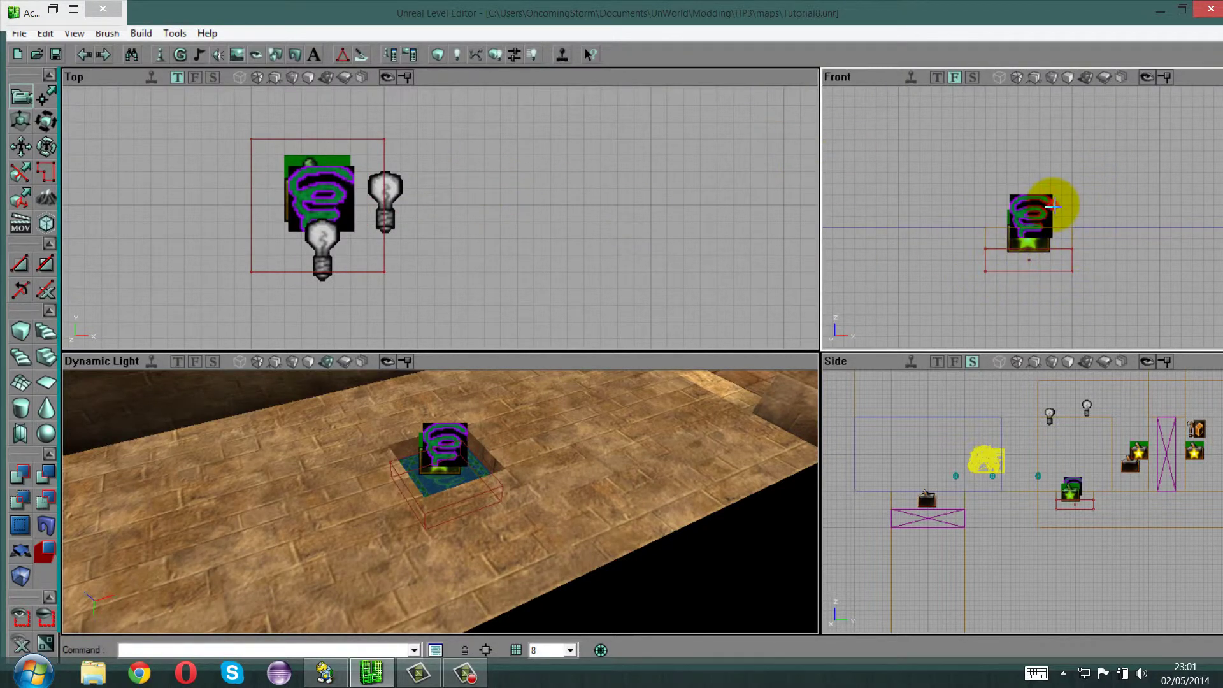
{"action": "left_click", "coordinate": [1051, 206]}
{"action": "left_click_drag", "start_coordinate": [465, 494], "coordinate": [403, 513]}
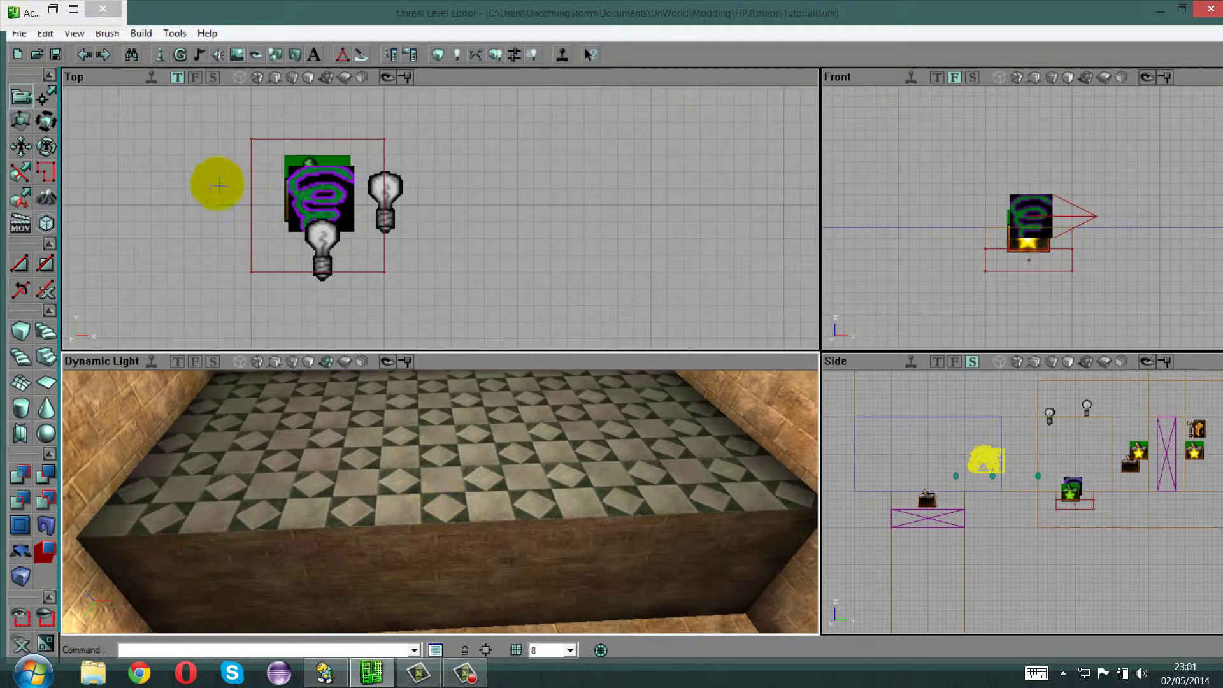
Choose the SpongifyTarget actor class and add a SpongifyTarget on the checkered top of the raised ledge.
{"action": "left_click", "coordinate": [159, 55]}
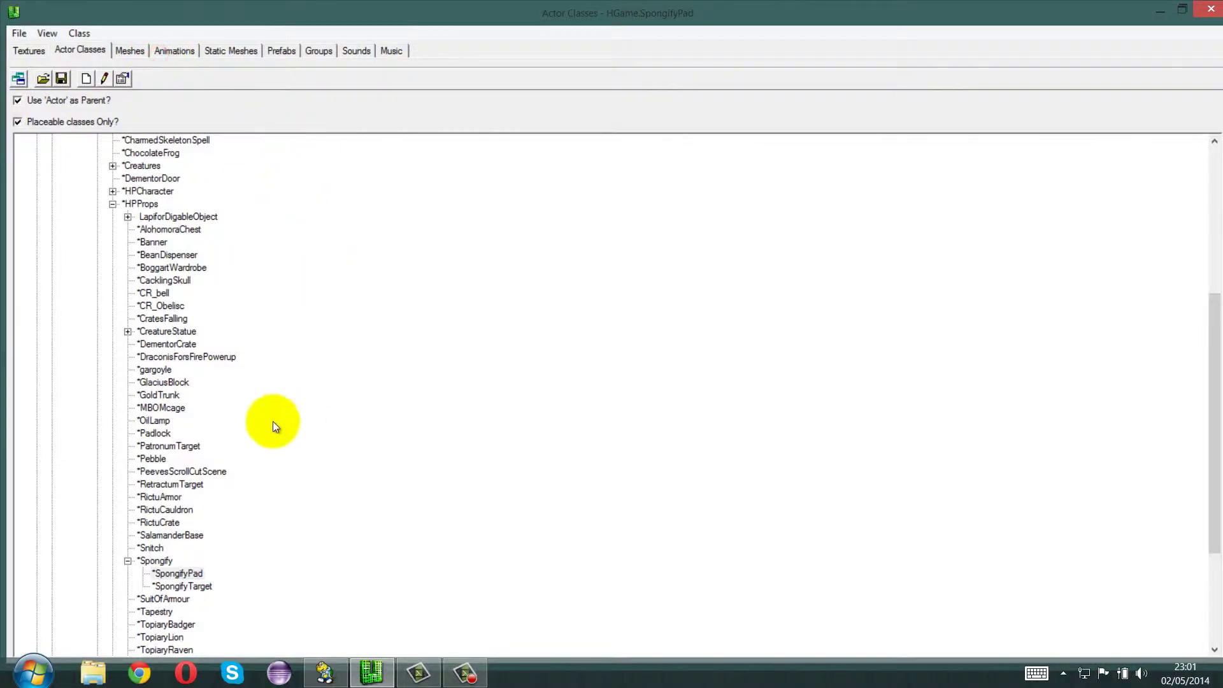
{"action": "left_click", "coordinate": [192, 586]}
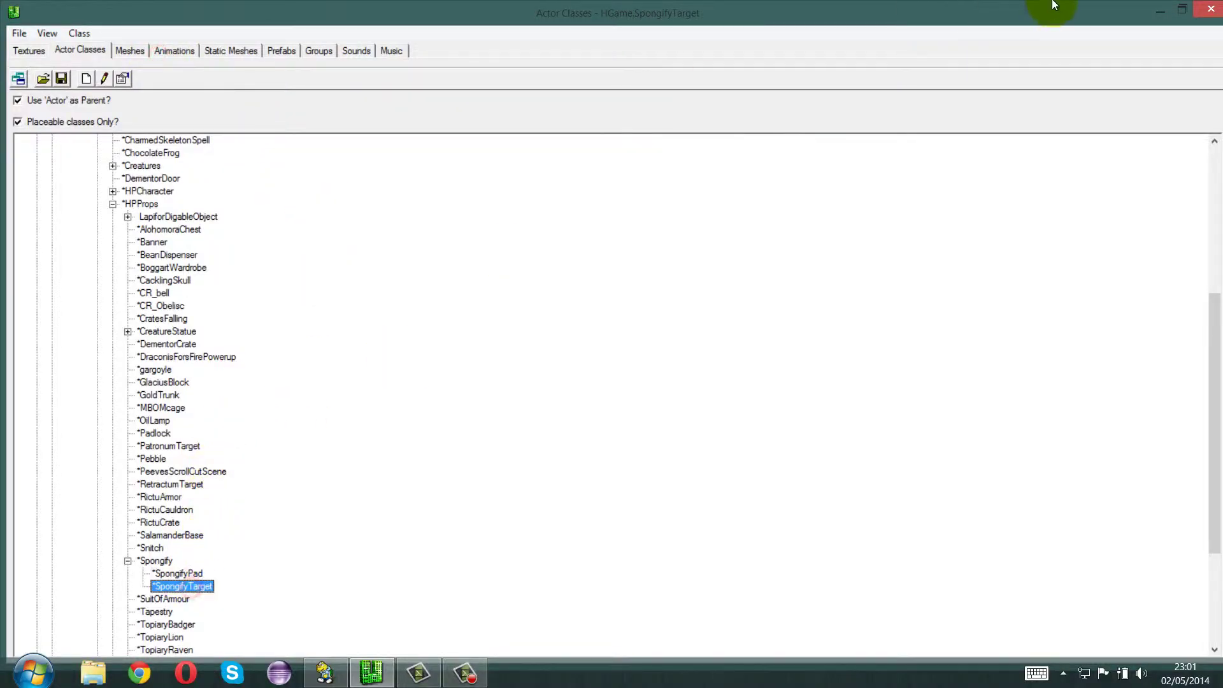
{"action": "left_click", "coordinate": [1161, 14]}
{"action": "mouse_move", "coordinate": [518, 510]}
{"action": "left_mouse_down"}
{"action": "mouse_move", "coordinate": [440, 502]}
{"action": "mouse_move", "coordinate": [518, 510]}
{"action": "left_mouse_up"}
{"action": "left_click", "coordinate": [503, 465]}
{"action": "right_click", "coordinate": [502, 464]}
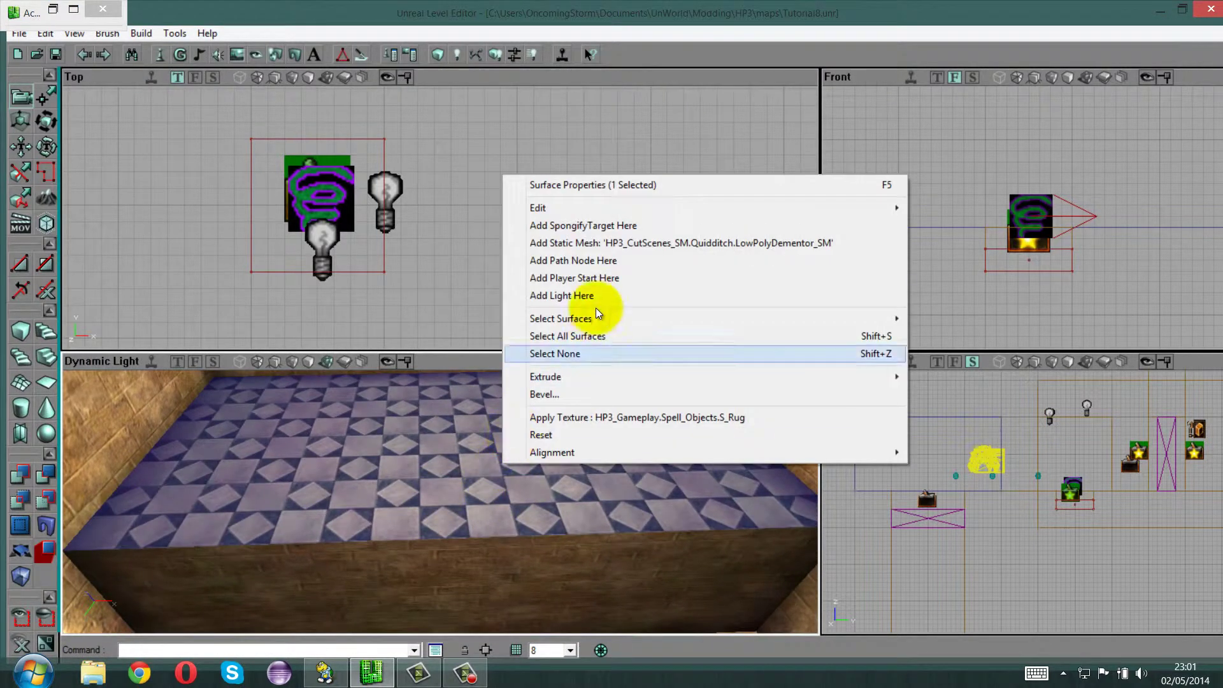
{"action": "left_click", "coordinate": [598, 223]}
Move the SpongifyTarget over the raised ledge into line with the SpongifyPad.
{"action": "scroll", "coordinate": [437, 214], "scroll_direction": "down", "scroll_amount": 5}
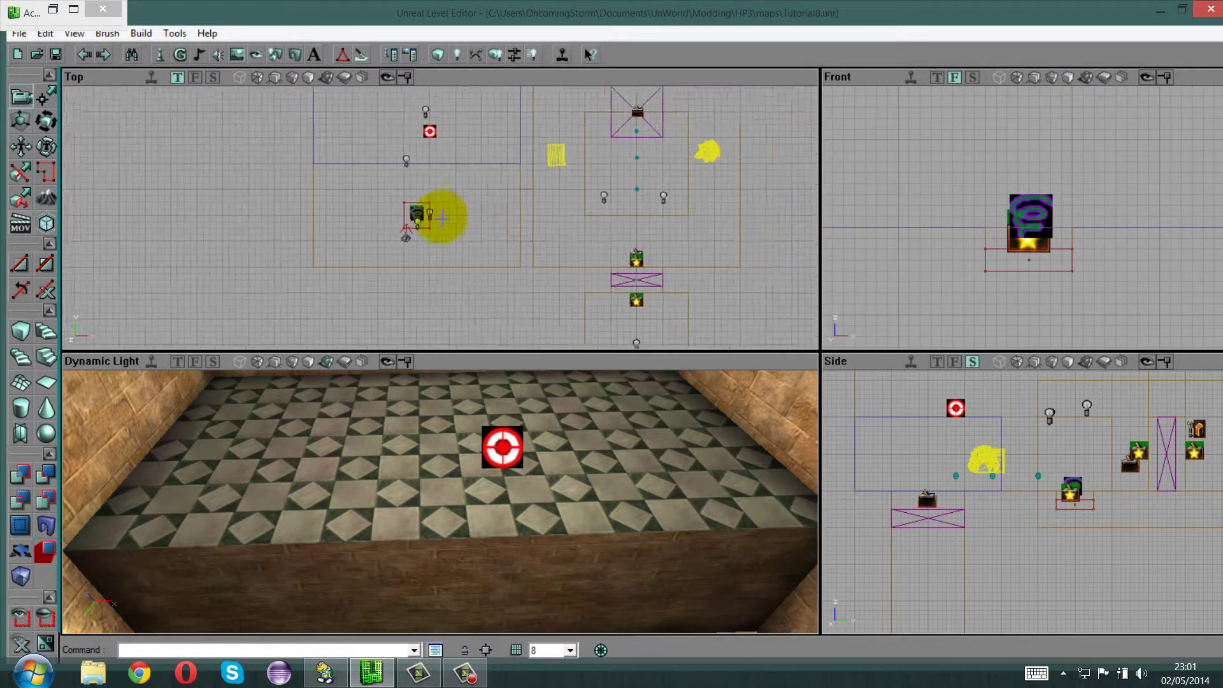
{"action": "left_click_drag", "start_coordinate": [455, 141], "coordinate": [429, 137]}
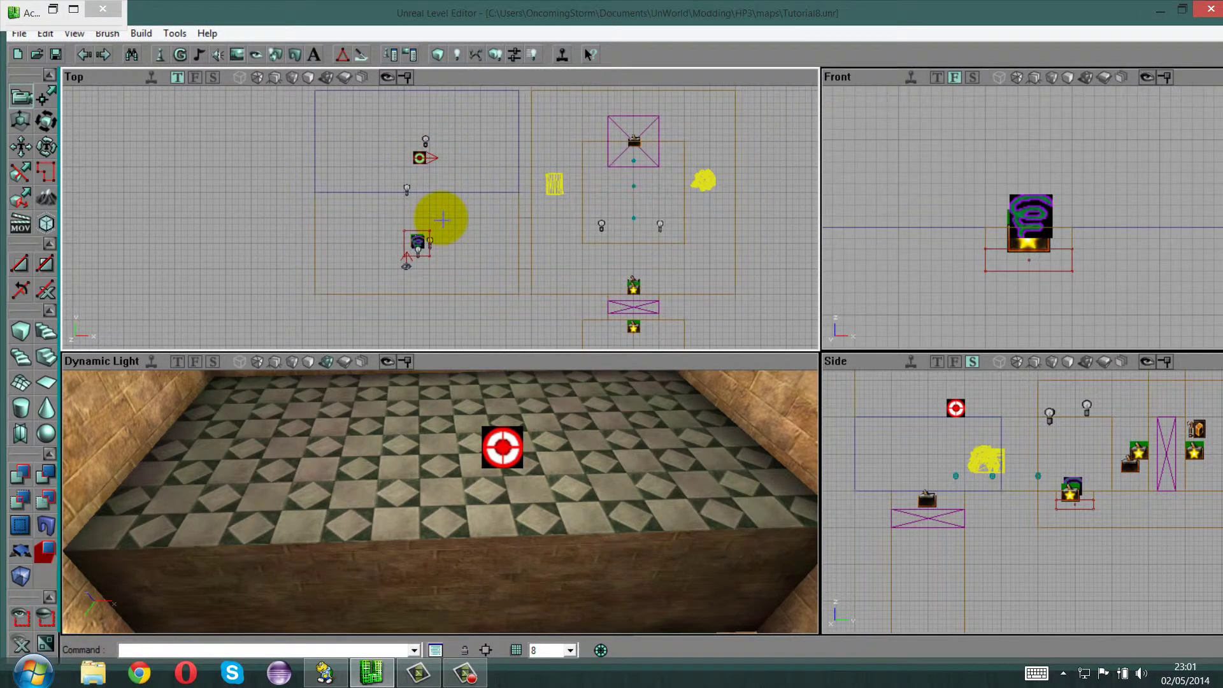
{"action": "scroll", "coordinate": [1025, 219], "scroll_direction": "down", "scroll_amount": 4}
{"action": "scroll", "coordinate": [1026, 219], "scroll_direction": "up", "scroll_amount": 3}
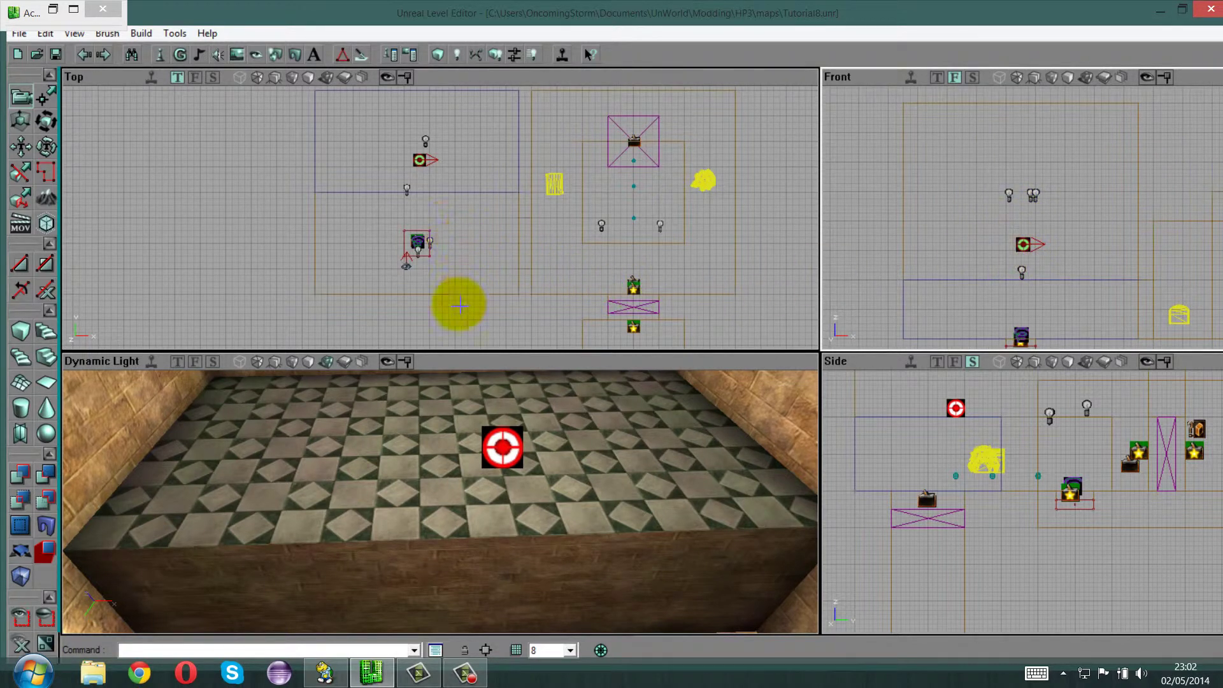
{"action": "scroll", "coordinate": [458, 306], "scroll_direction": "up", "scroll_amount": 7}
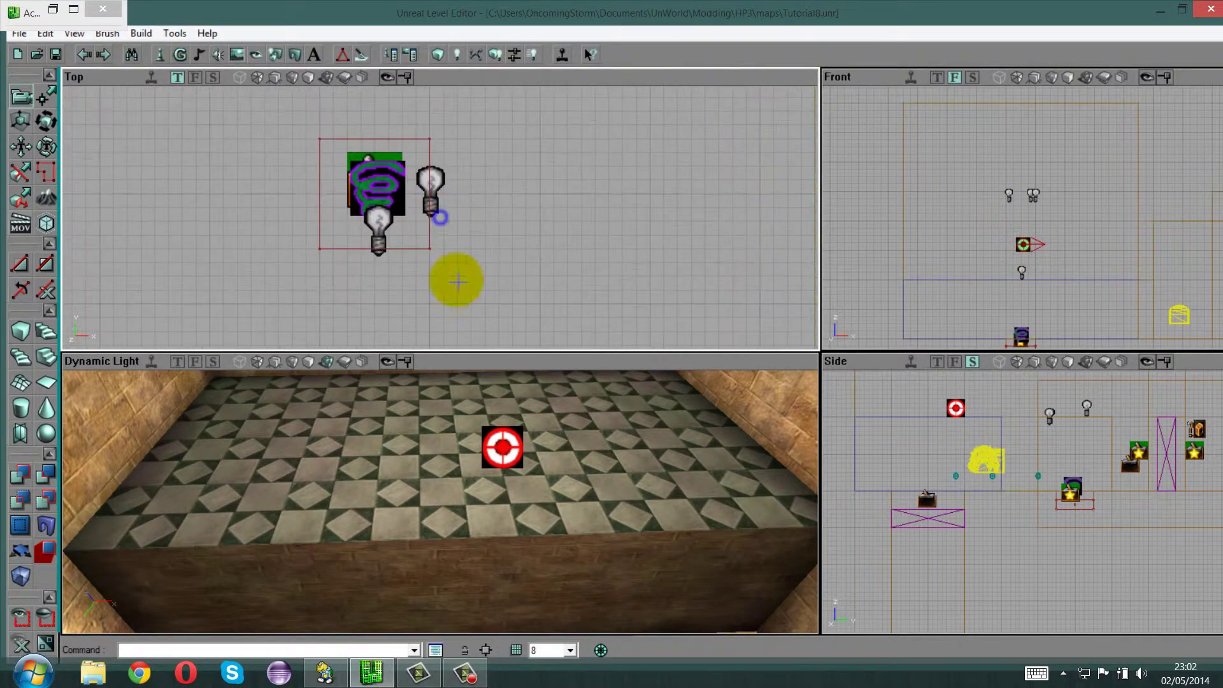
Copy the Tag value from the SpongifyPad's Events properties.
{"action": "left_click_drag", "start_coordinate": [442, 509], "coordinate": [601, 445]}
{"action": "right_click", "coordinate": [542, 382]}
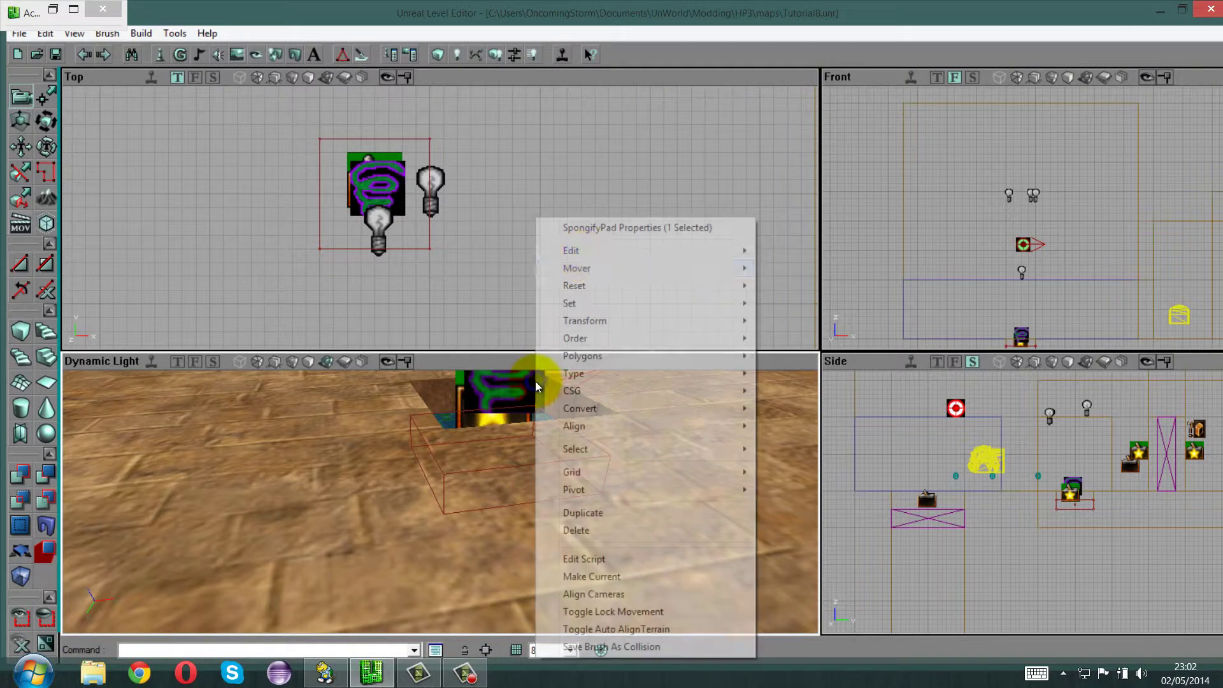
{"action": "left_click", "coordinate": [579, 227]}
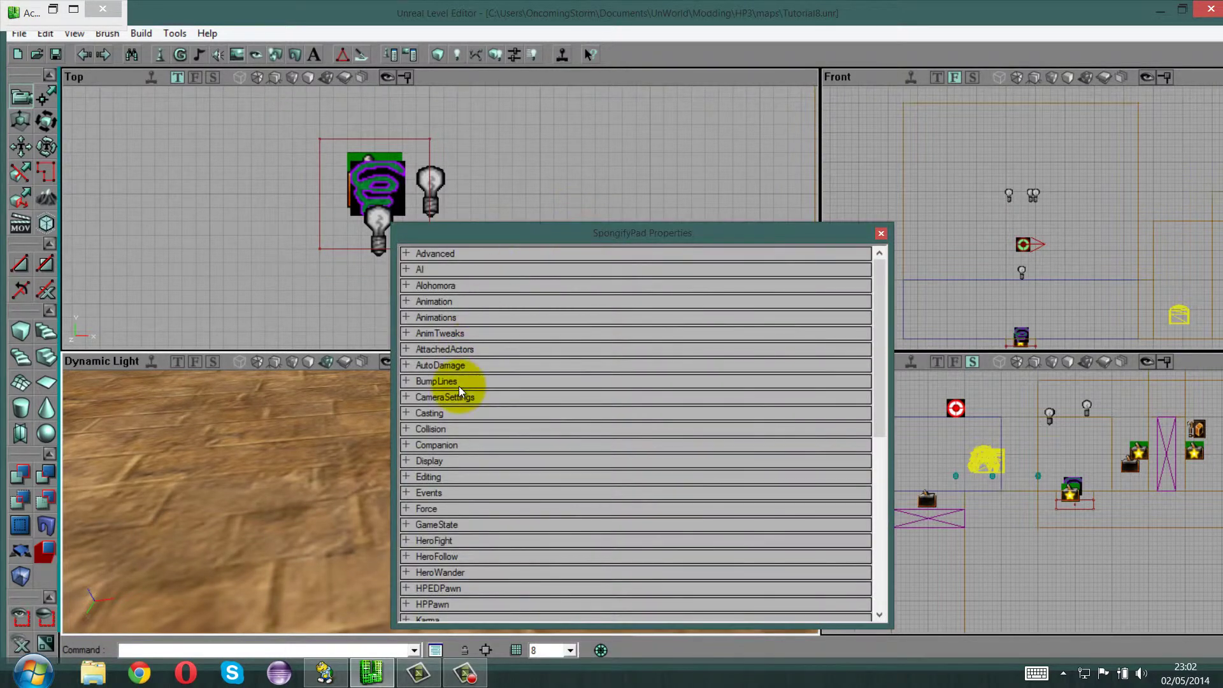
{"action": "left_click", "coordinate": [430, 492]}
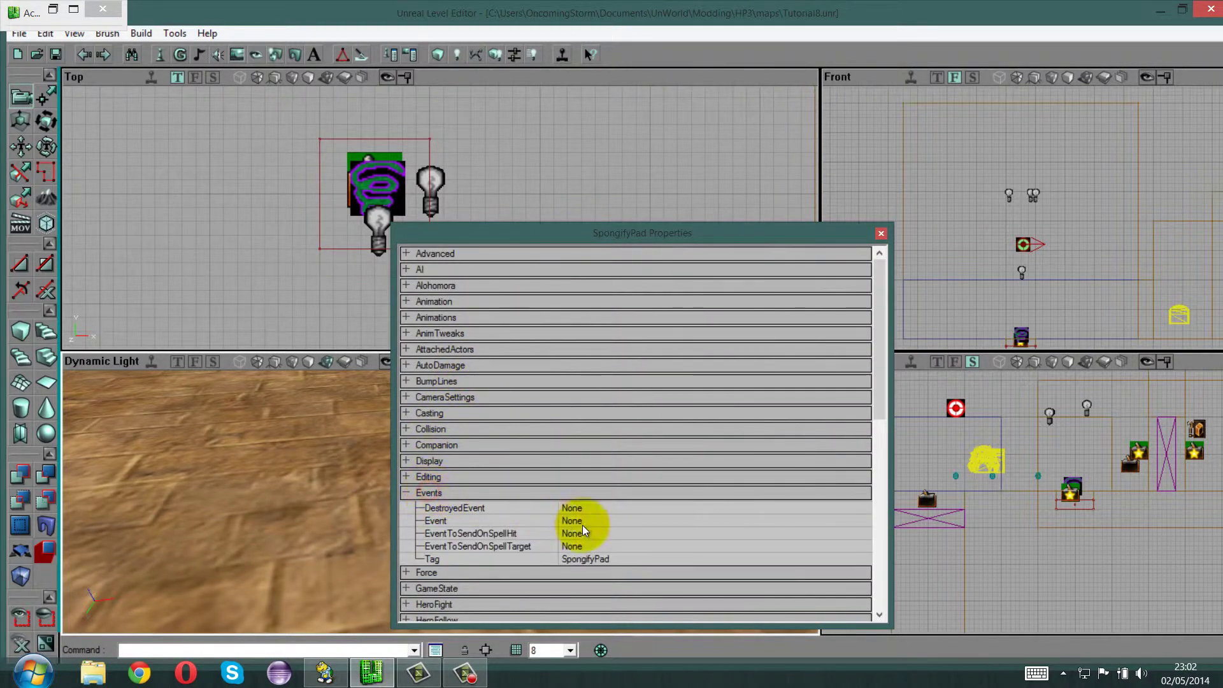
{"action": "left_click", "coordinate": [587, 556]}
{"action": "right_click", "coordinate": [588, 556]}
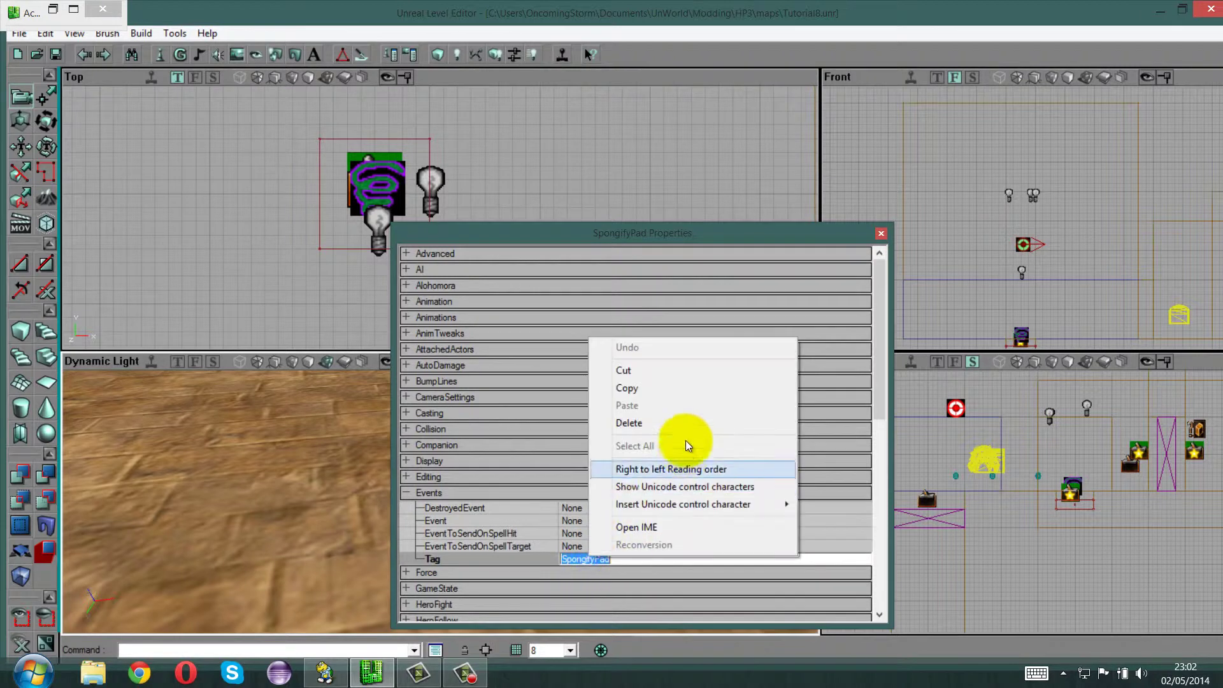
{"action": "left_click", "coordinate": [662, 389]}
{"action": "left_click", "coordinate": [881, 233]}
Set the SpongifyTrigger's Event and EventToSendOnSpellTarget properties to SpongifyPad.
{"action": "left_click_drag", "start_coordinate": [658, 391], "coordinate": [601, 421]}
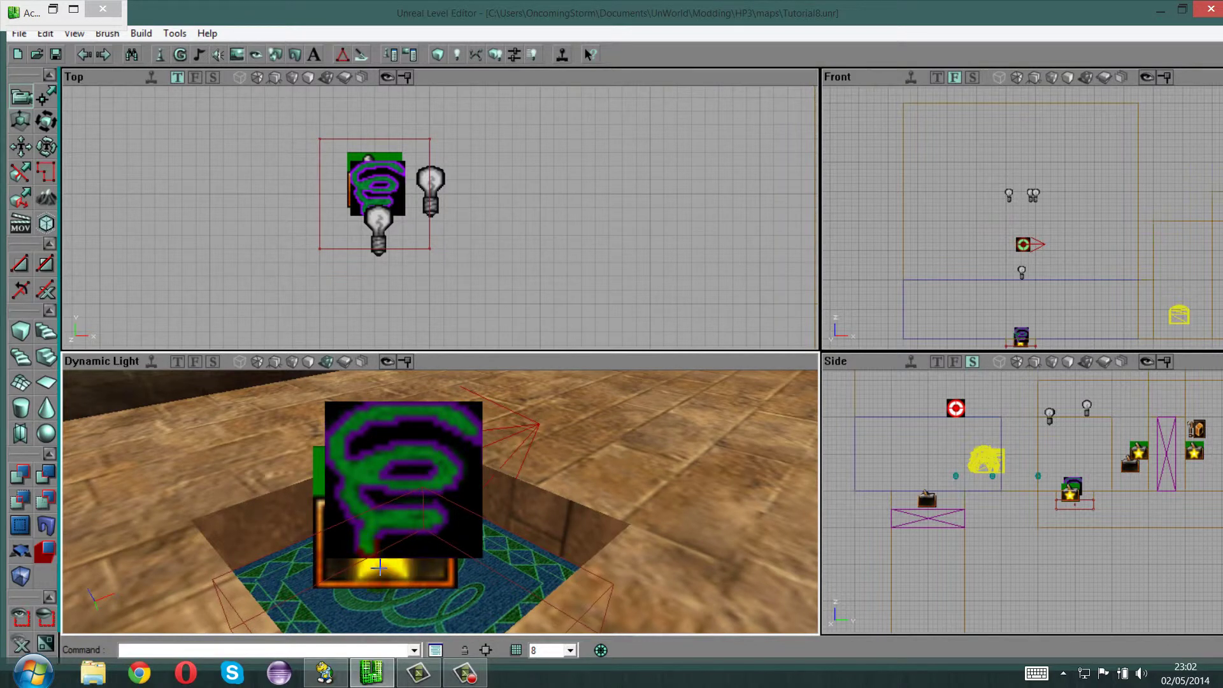
{"action": "right_click", "coordinate": [379, 567]}
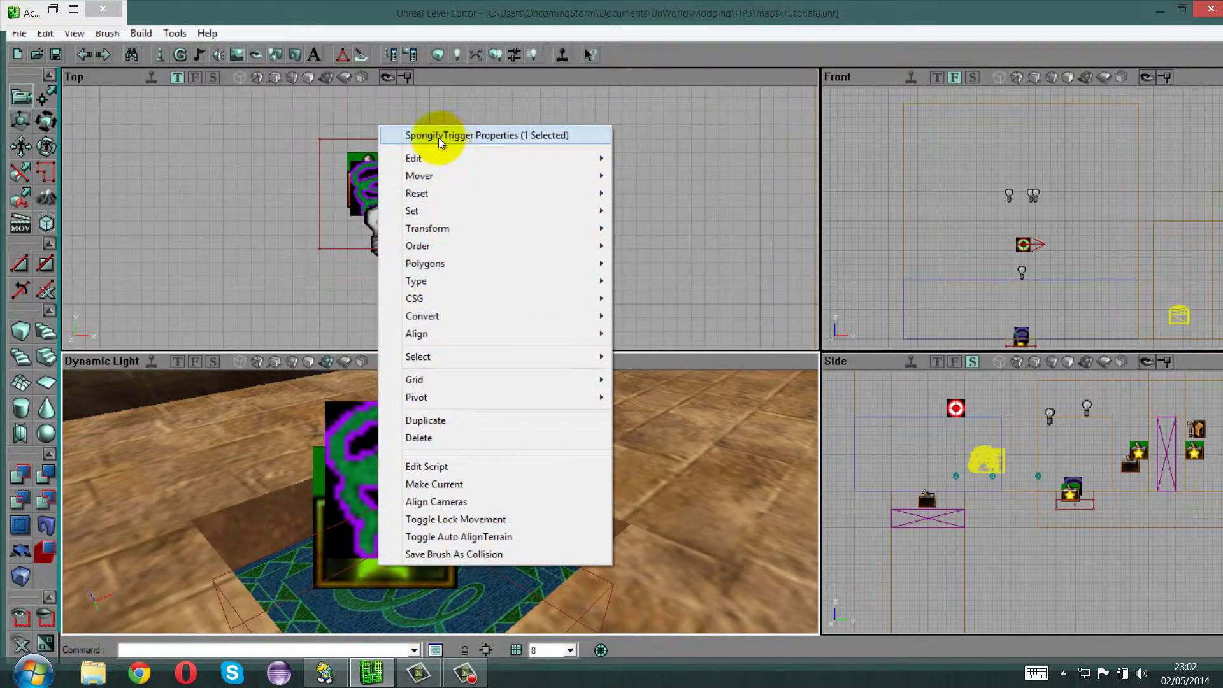
{"action": "left_click", "coordinate": [463, 137]}
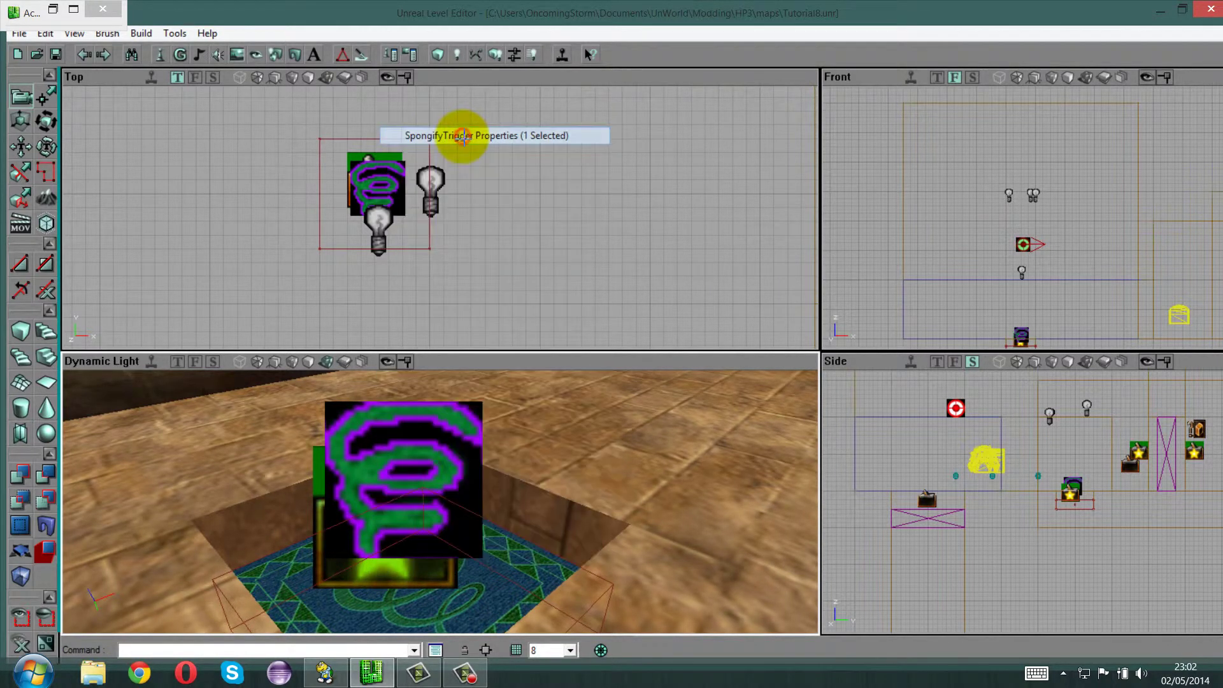
{"action": "left_click", "coordinate": [455, 346]}
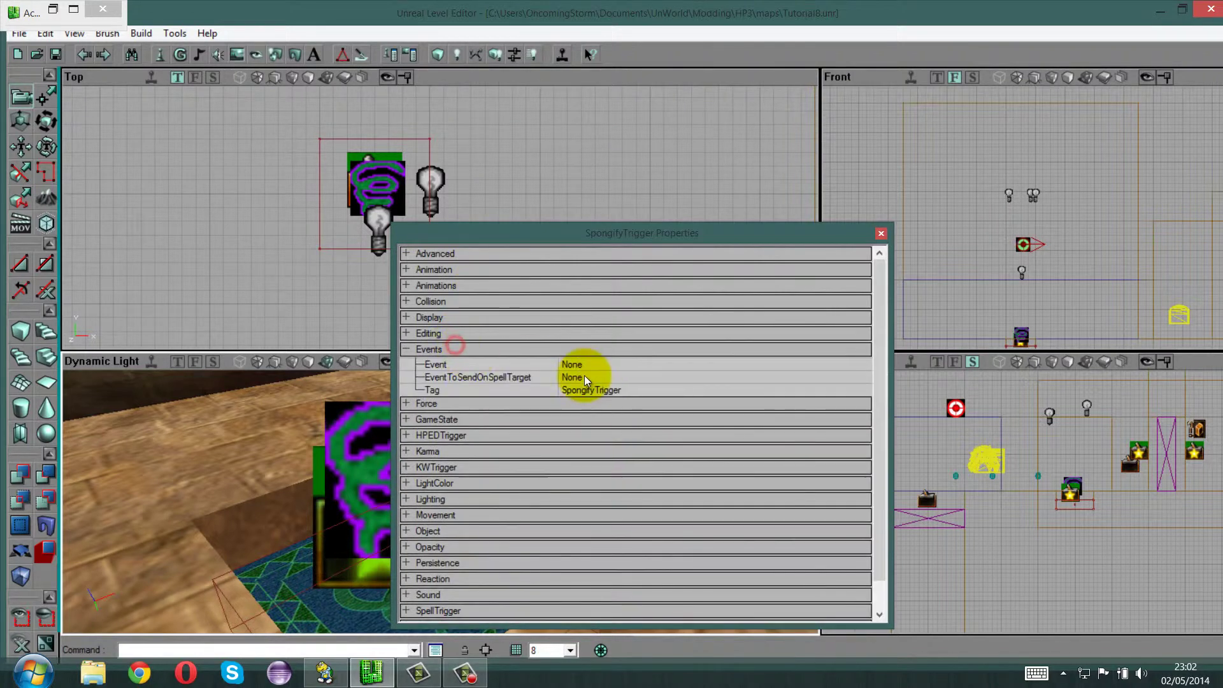
{"action": "left_click", "coordinate": [582, 363]}
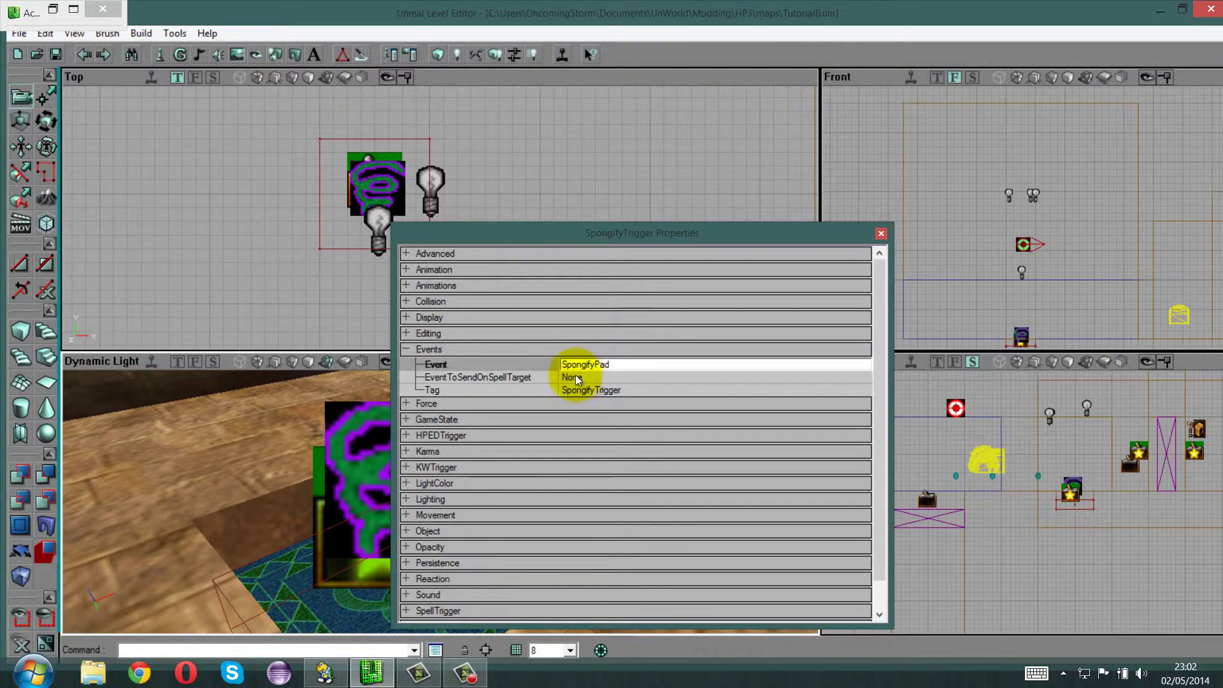
{"action": "left_click", "coordinate": [573, 376]}
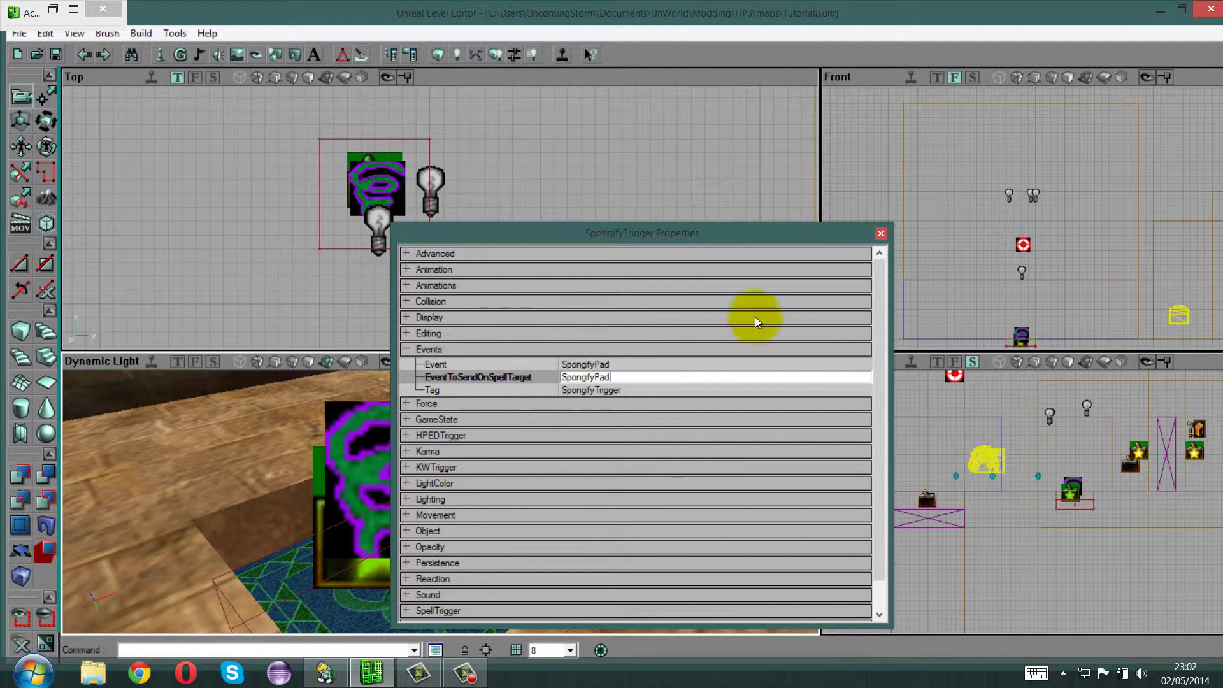
{"action": "left_click", "coordinate": [881, 233]}
Copy the Tag value from the Events properties of the SpongifyTarget above the ledge.
{"action": "right_click_drag", "start_coordinate": [433, 505], "coordinate": [445, 510]}
{"action": "left_click_drag", "start_coordinate": [446, 510], "coordinate": [440, 495]}
{"action": "right_click_drag", "start_coordinate": [440, 495], "coordinate": [482, 533]}
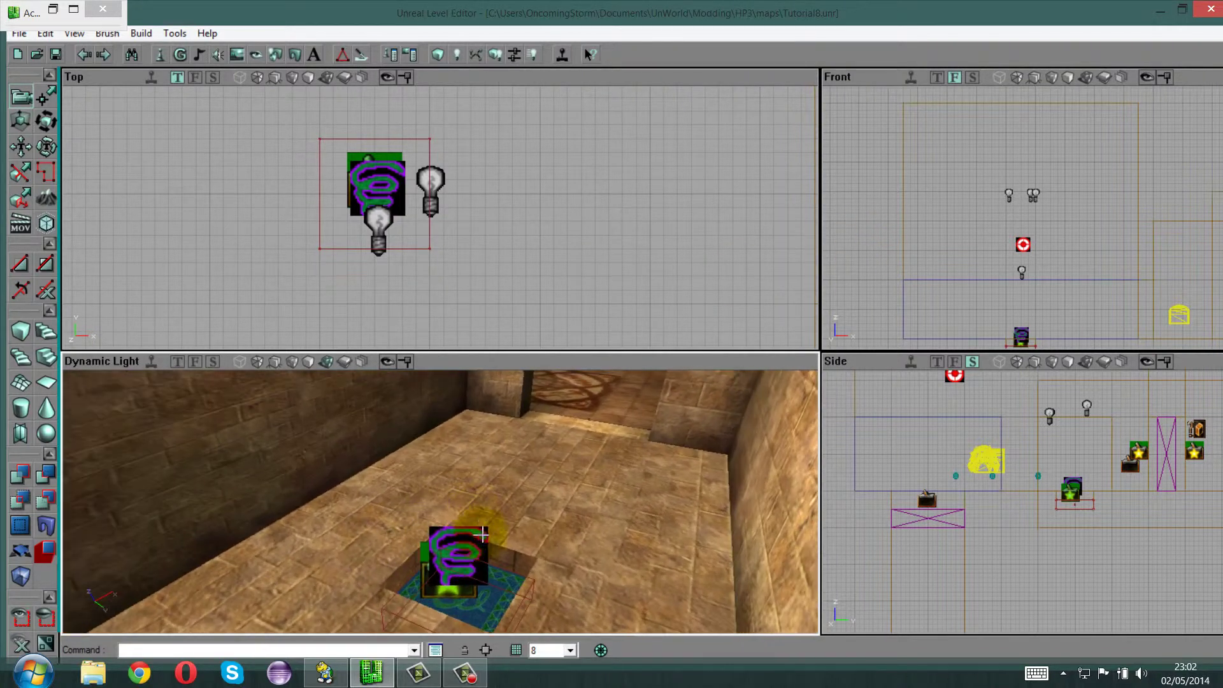
{"action": "left_click", "coordinate": [487, 541]}
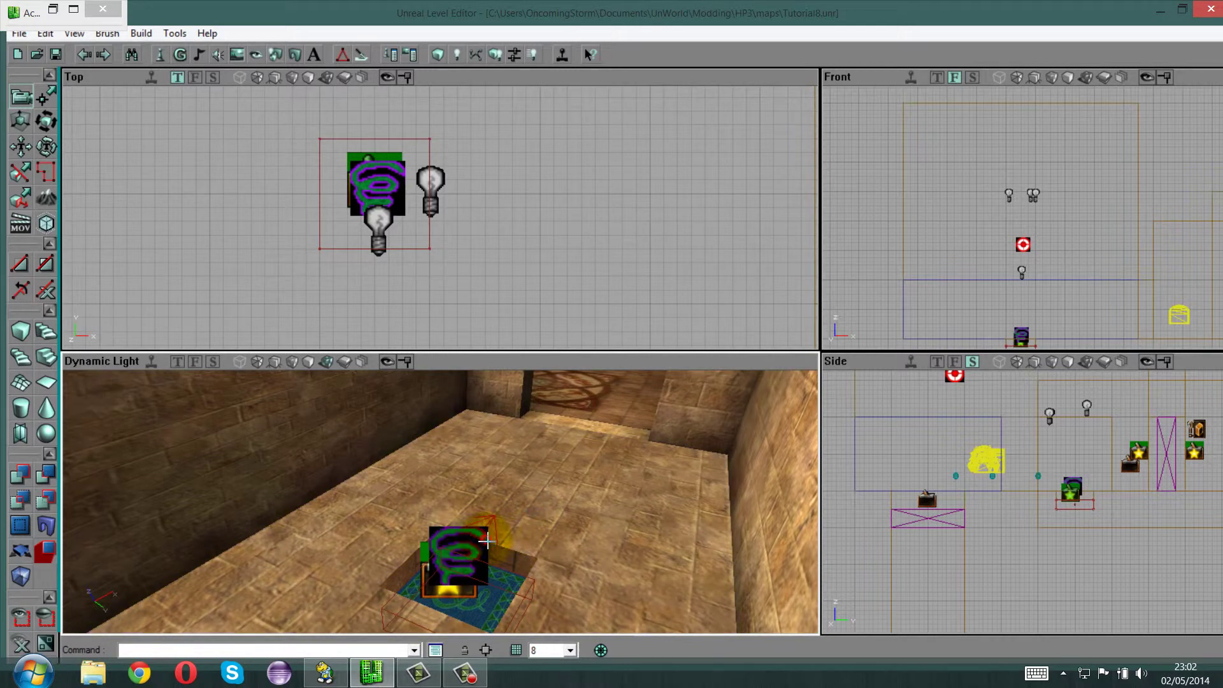
{"action": "right_click_drag", "start_coordinate": [573, 491], "coordinate": [441, 507]}
{"action": "left_click_drag", "start_coordinate": [441, 507], "coordinate": [382, 445]}
{"action": "right_click_drag", "start_coordinate": [382, 445], "coordinate": [388, 509]}
{"action": "left_click", "coordinate": [389, 510]}
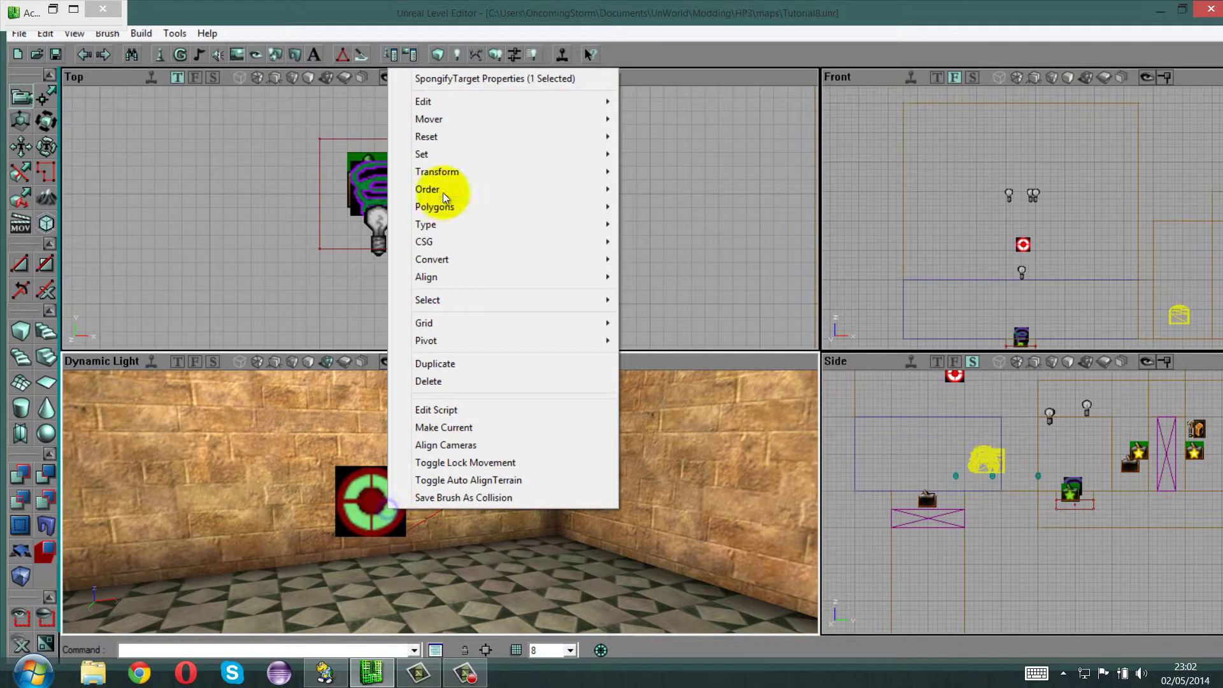
{"action": "left_click", "coordinate": [458, 81]}
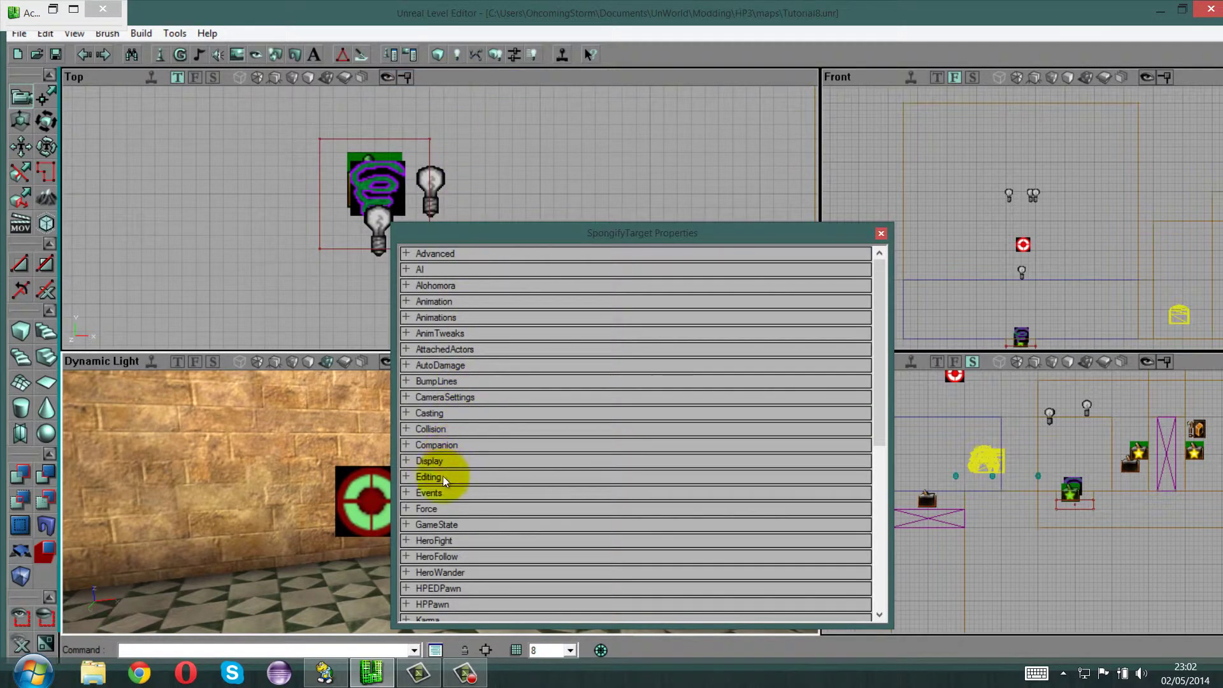
{"action": "left_click", "coordinate": [437, 493]}
{"action": "left_click", "coordinate": [590, 559]}
{"action": "right_click", "coordinate": [593, 563]}
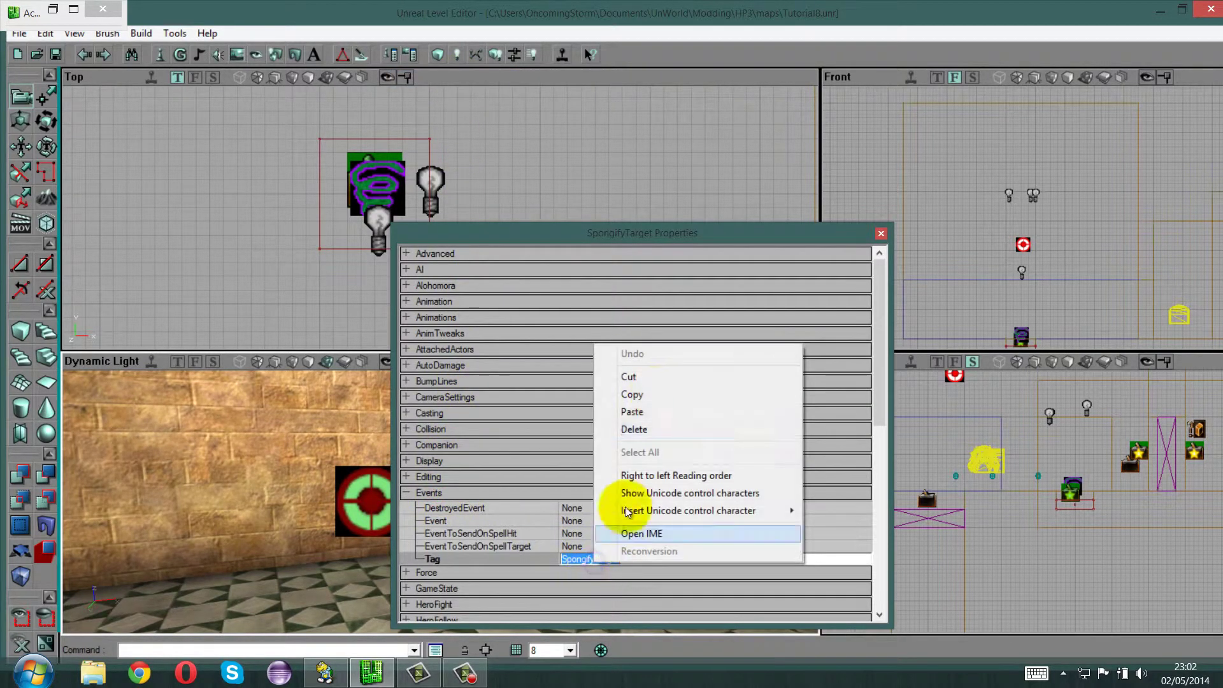
{"action": "left_click", "coordinate": [657, 393]}
{"action": "left_click", "coordinate": [881, 234]}
Set the SpongifyPad's Event and EventToSendOnSpellTarget properties to SpongifyTarget.
{"action": "mouse_move", "coordinate": [581, 513]}
{"action": "left_mouse_down"}
{"action": "mouse_move", "coordinate": [442, 513]}
{"action": "mouse_move", "coordinate": [442, 502]}
{"action": "left_mouse_up"}
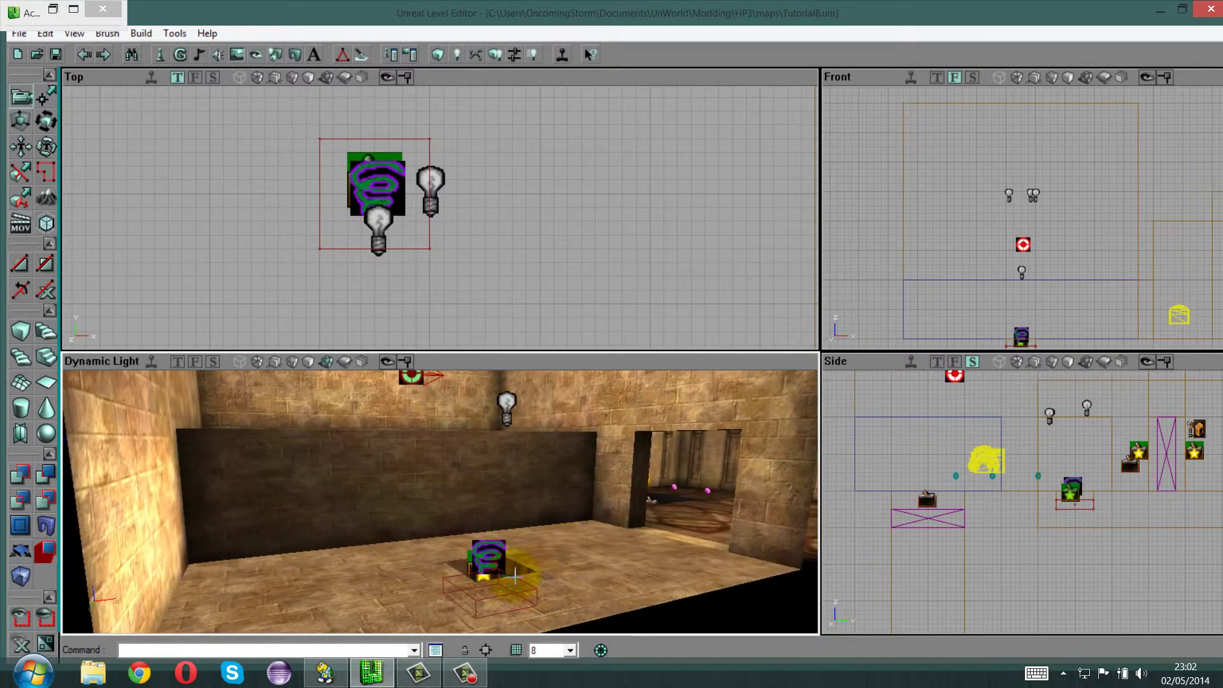
{"action": "right_click", "coordinate": [496, 560]}
{"action": "left_click", "coordinate": [555, 127]}
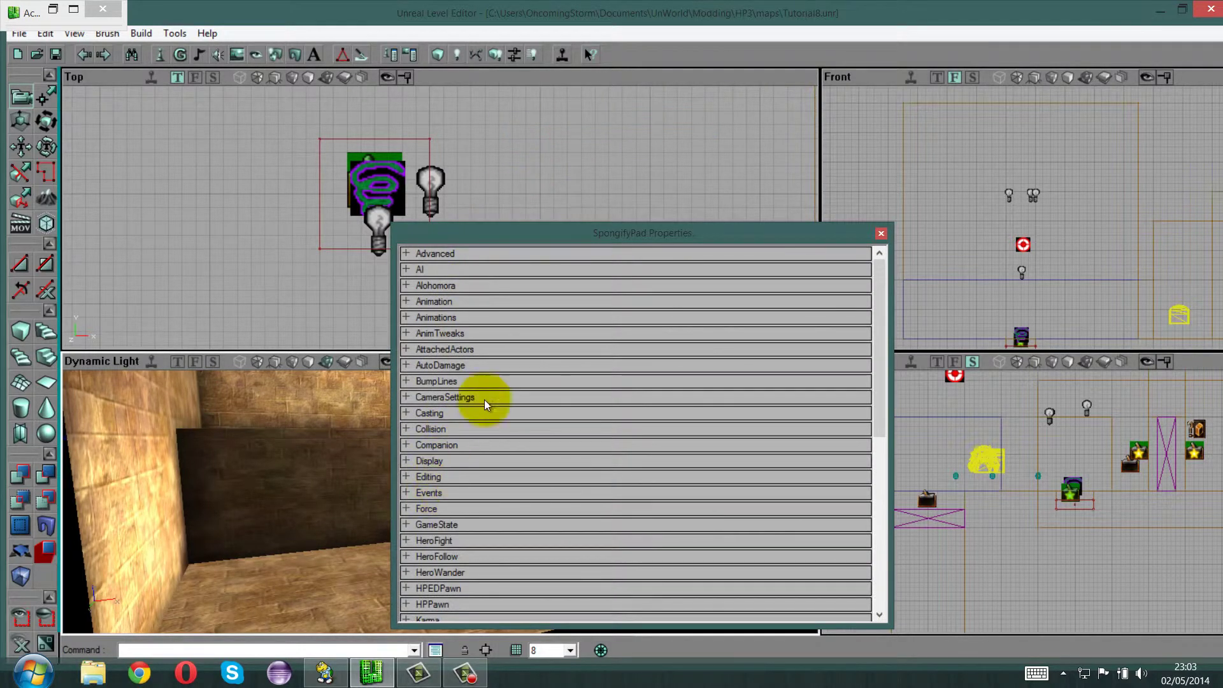
{"action": "left_click", "coordinate": [428, 492]}
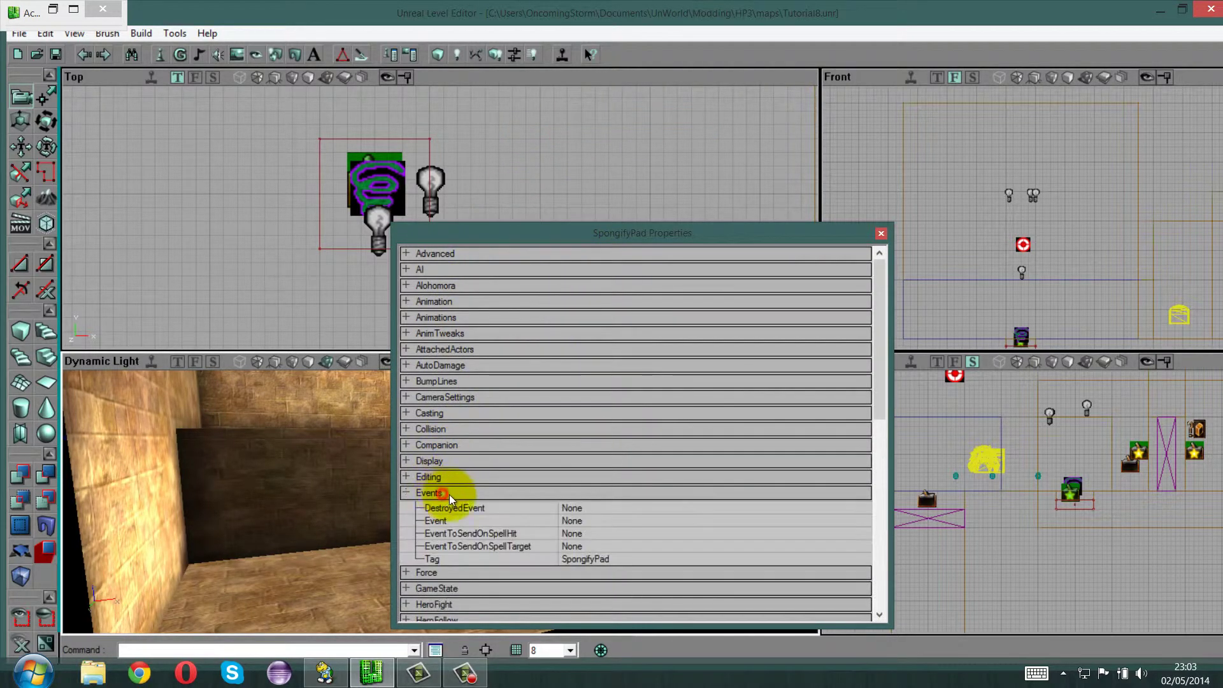
{"action": "left_click", "coordinate": [584, 520]}
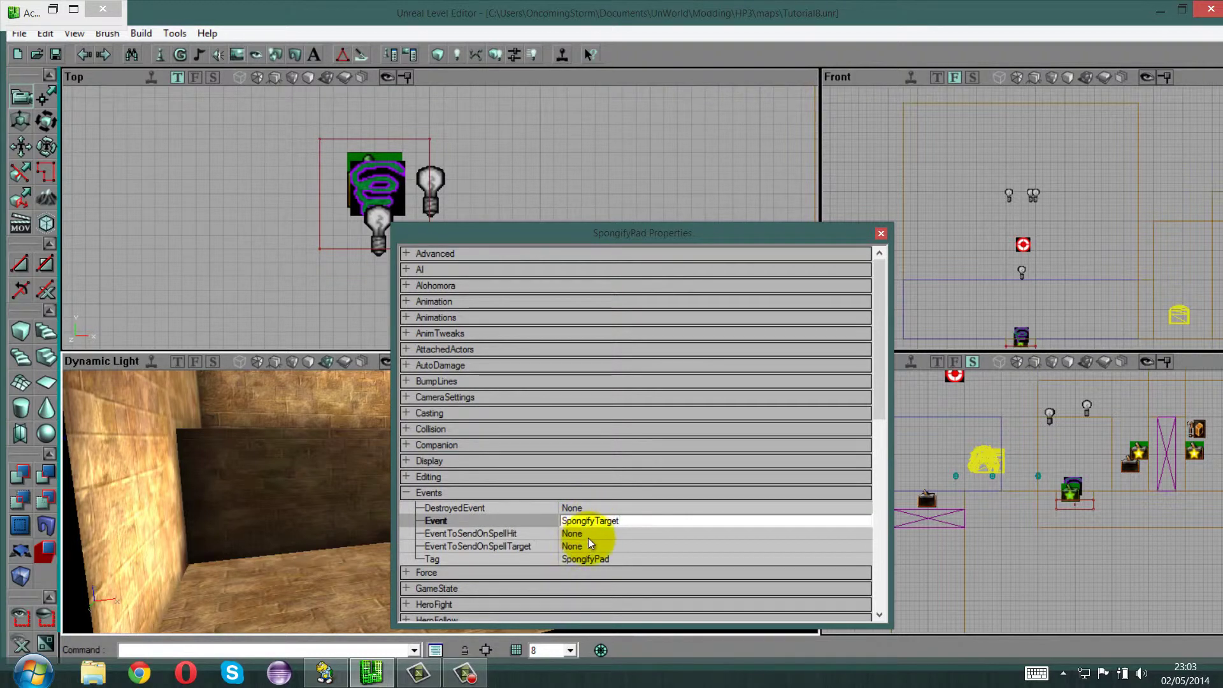
{"action": "left_click", "coordinate": [591, 535]}
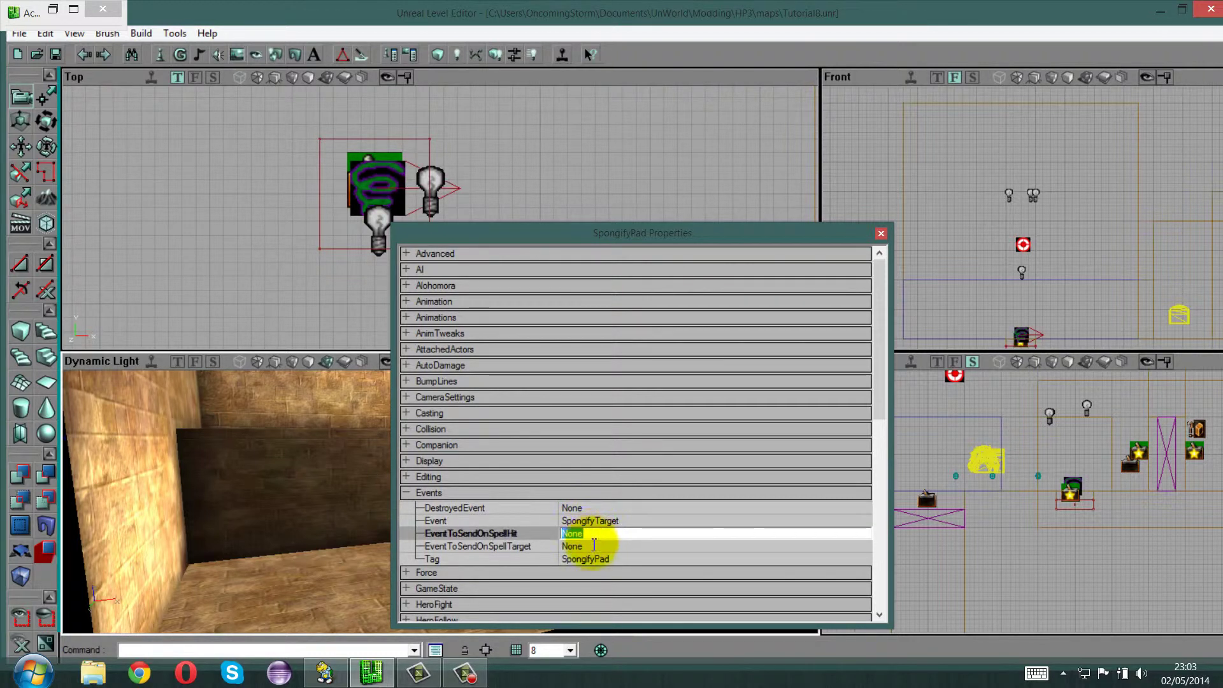
{"action": "left_click", "coordinate": [588, 546]}
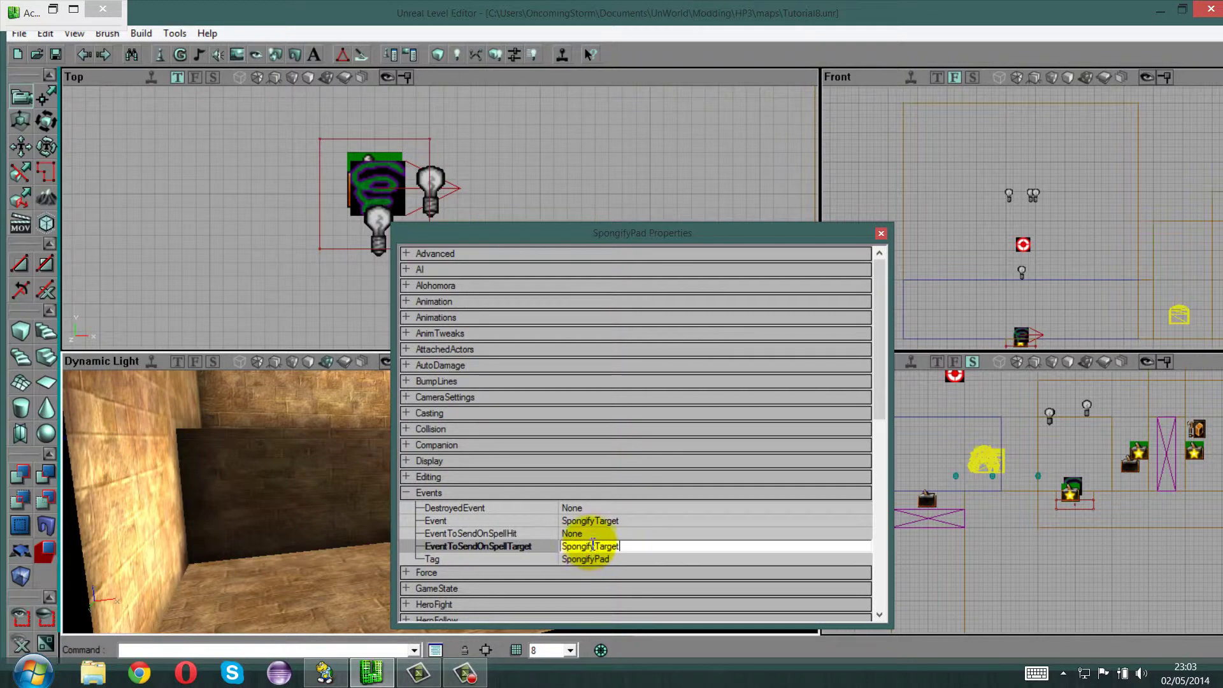
Set the SpongifyPad's EventToSendOnSpellHit property to SpongifyTarget and close its properties.
{"action": "left_click", "coordinate": [591, 535]}
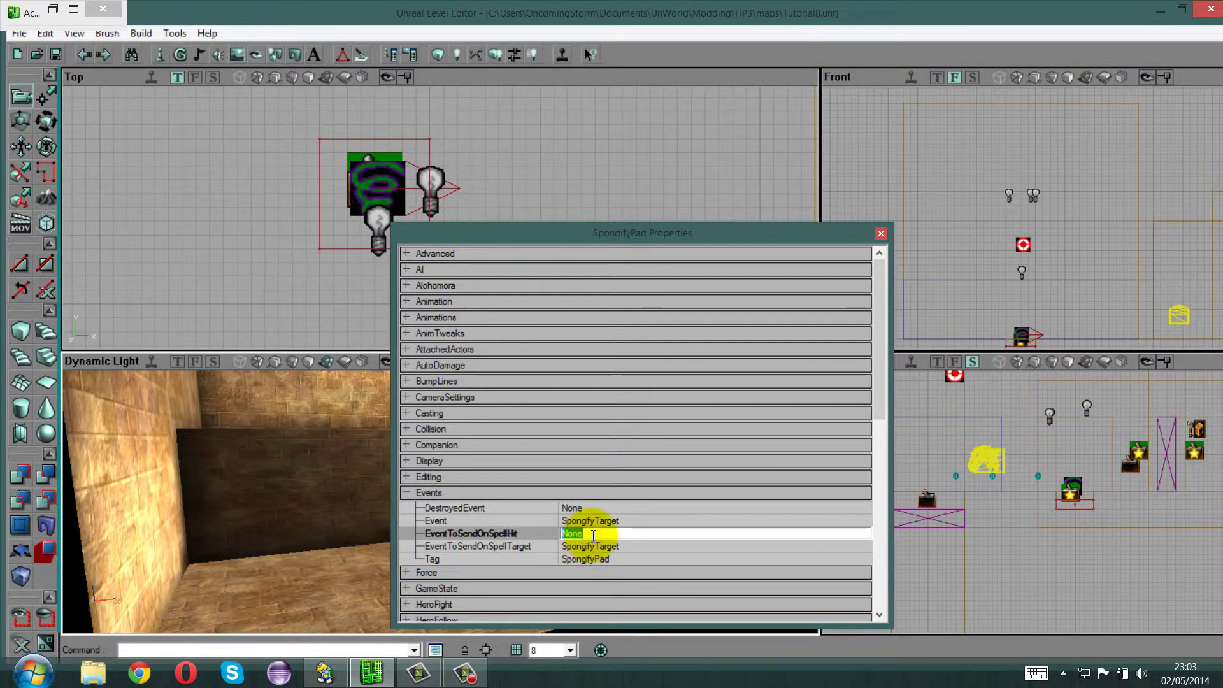
{"action": "key", "text": "ctrl+v"}
{"action": "left_click", "coordinate": [626, 545]}
{"action": "left_click", "coordinate": [632, 534]}
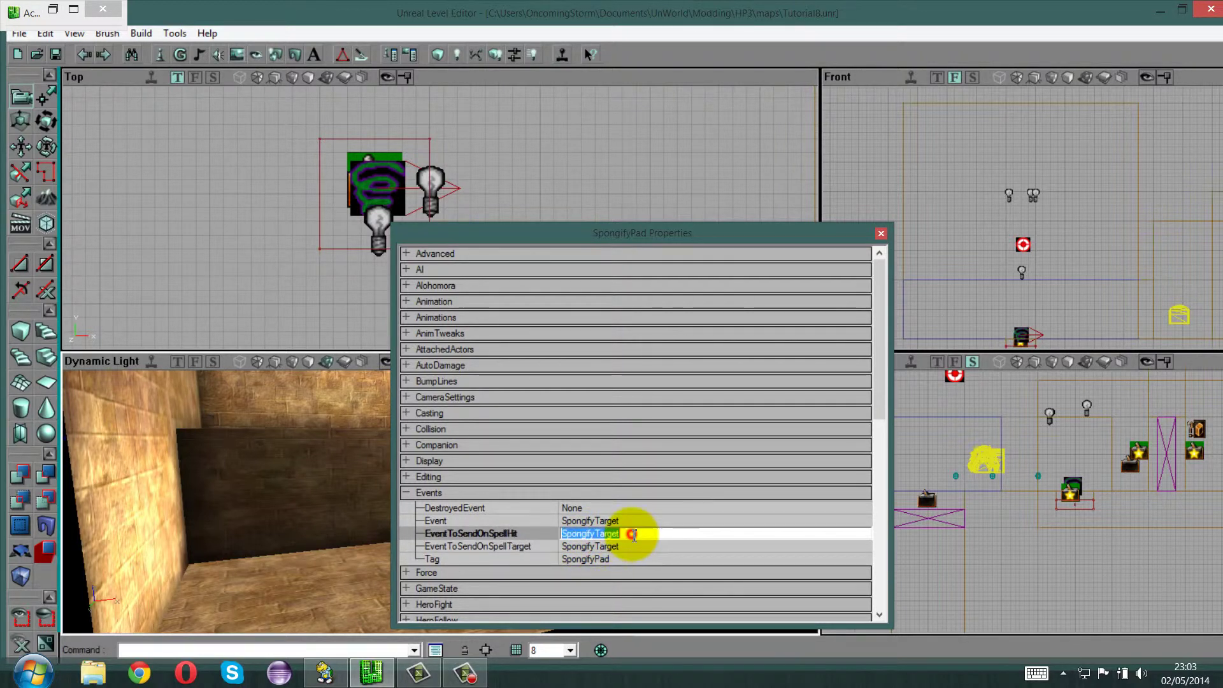
{"action": "left_click", "coordinate": [628, 520]}
{"action": "left_click", "coordinate": [630, 535]}
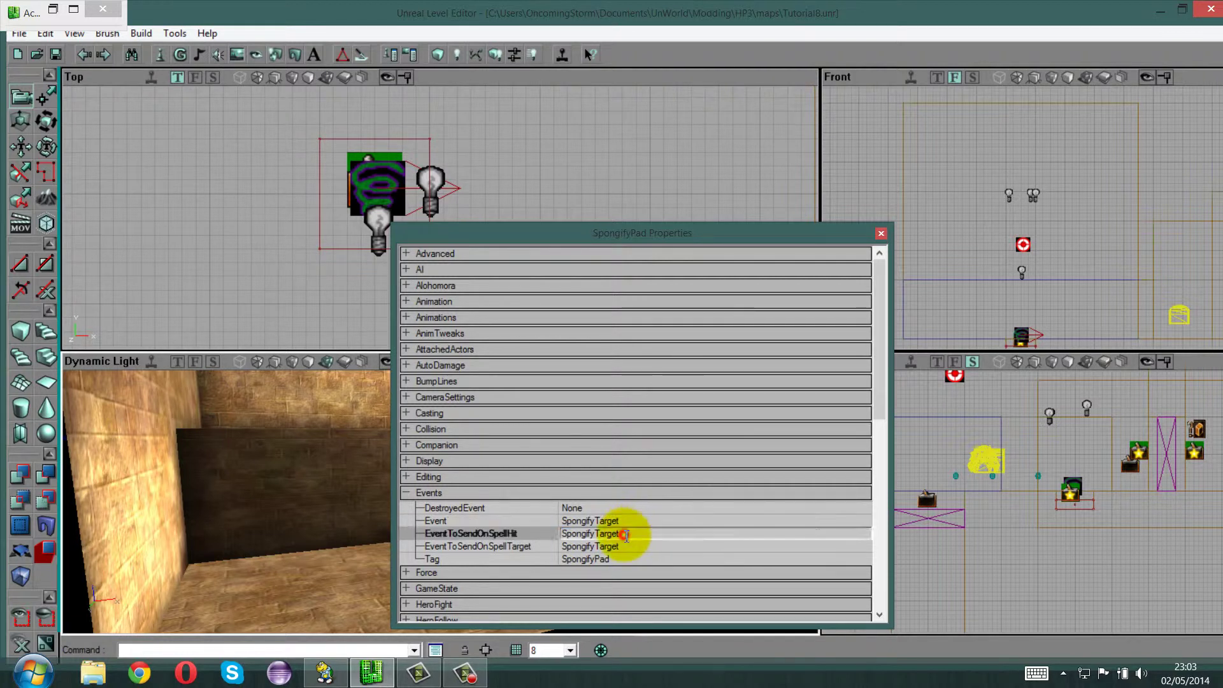
{"action": "left_click", "coordinate": [577, 521]}
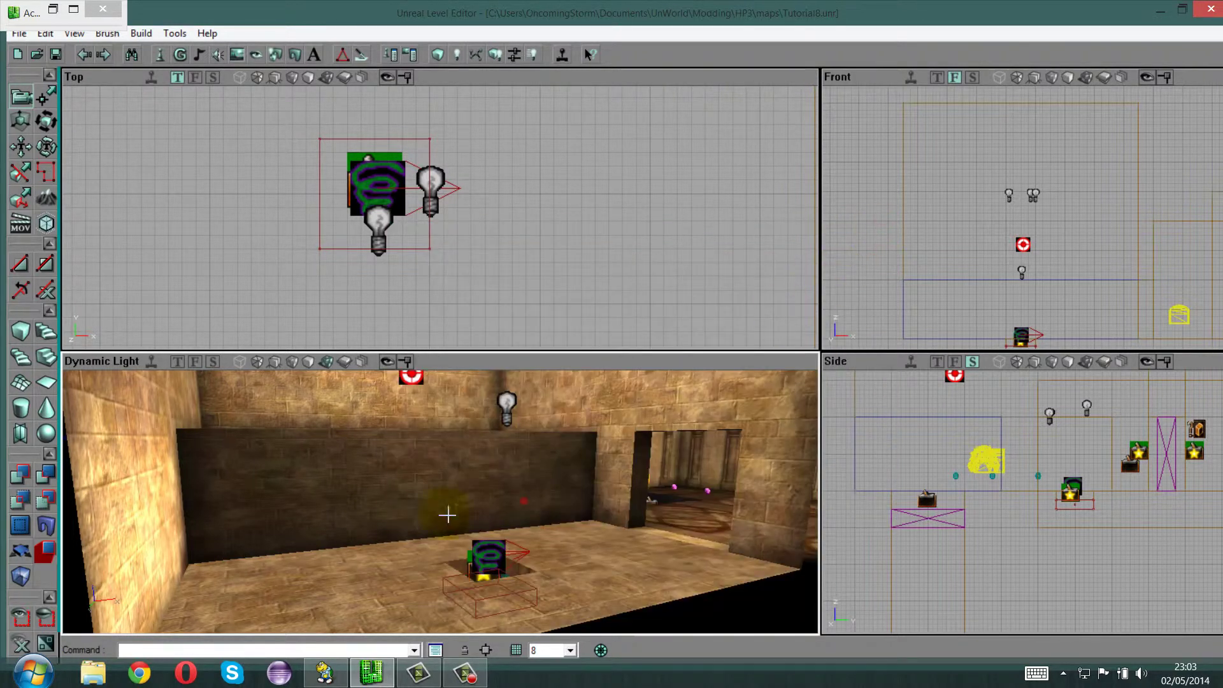
Save the level map with the linked Spongify actors.
{"action": "left_click_drag", "start_coordinate": [447, 515], "coordinate": [443, 505]}
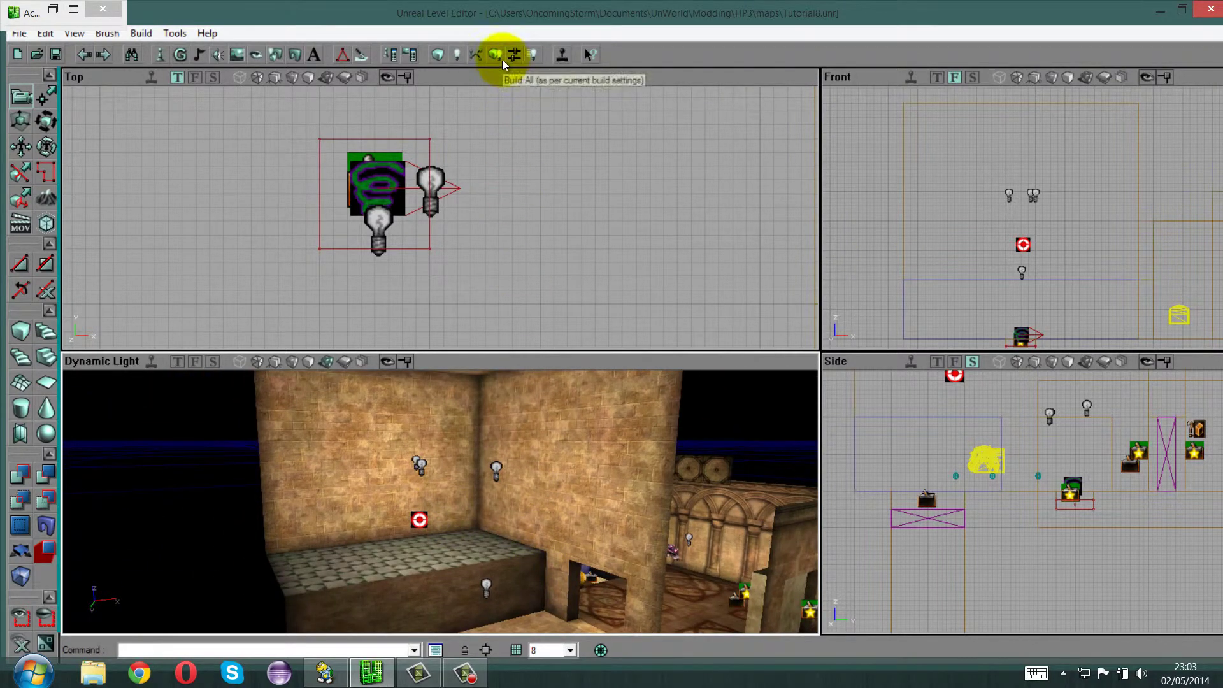
{"action": "left_click", "coordinate": [20, 34]}
{"action": "left_click", "coordinate": [66, 93]}
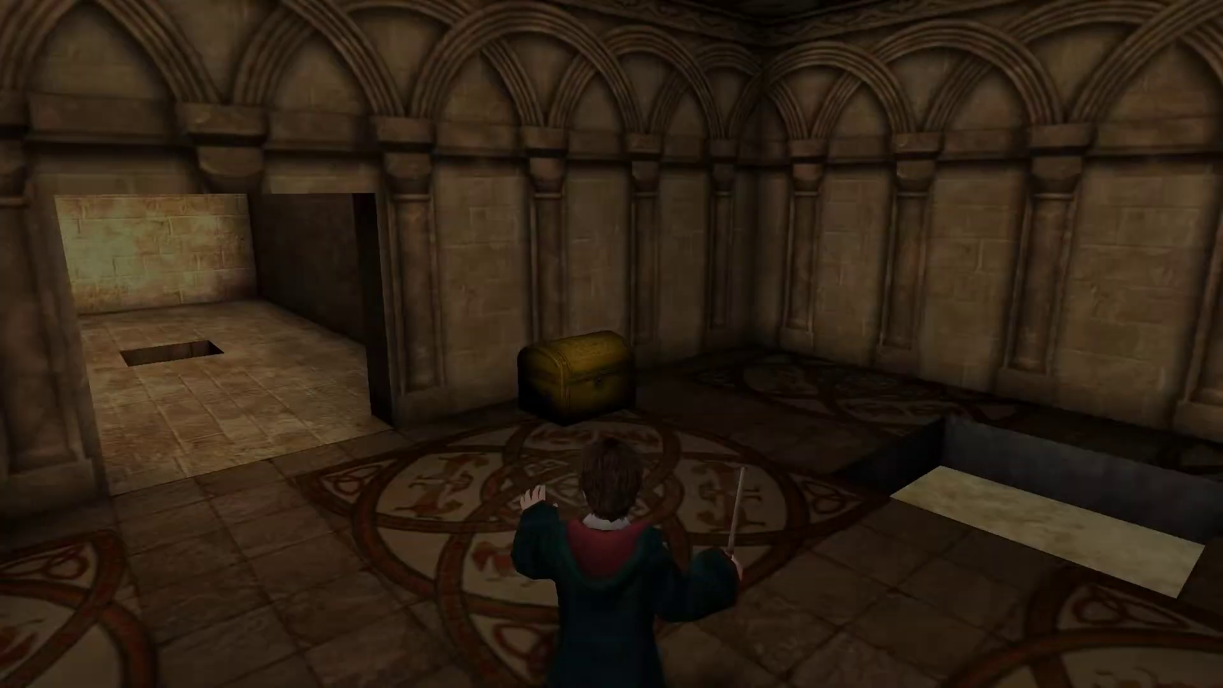
{"action": "key", "text": "s"}
{"action": "key", "text": "w"}
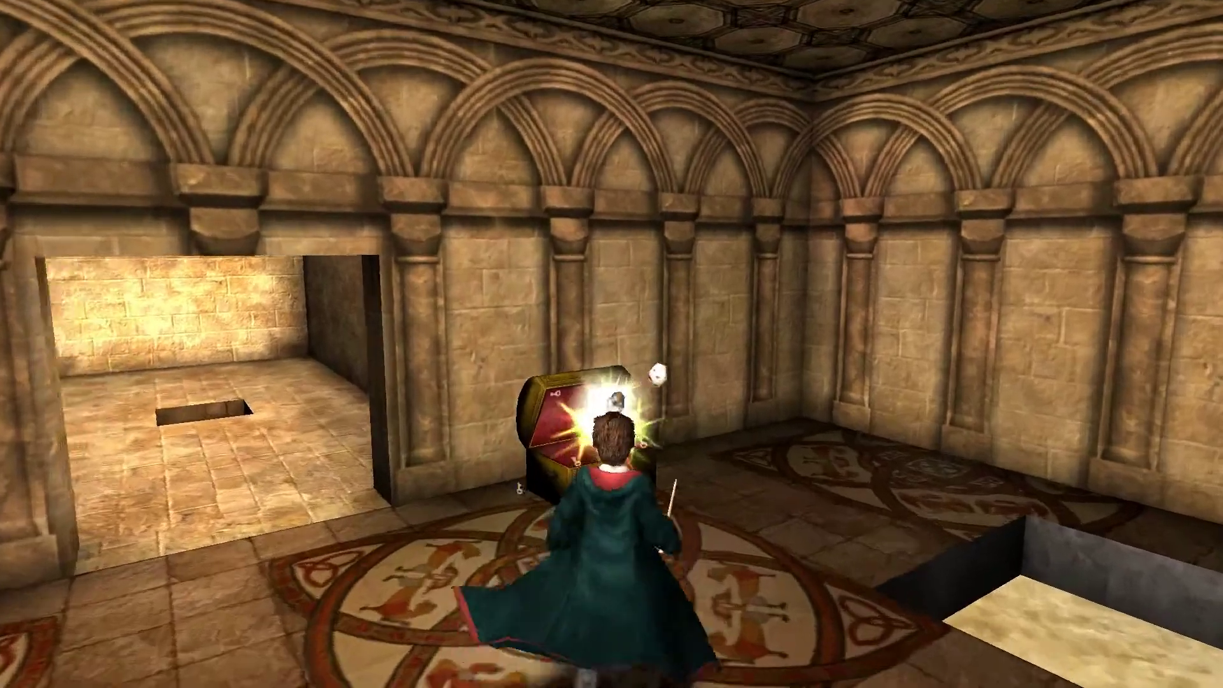
{"action": "key", "text": "s"}
{"action": "key", "text": "w"}
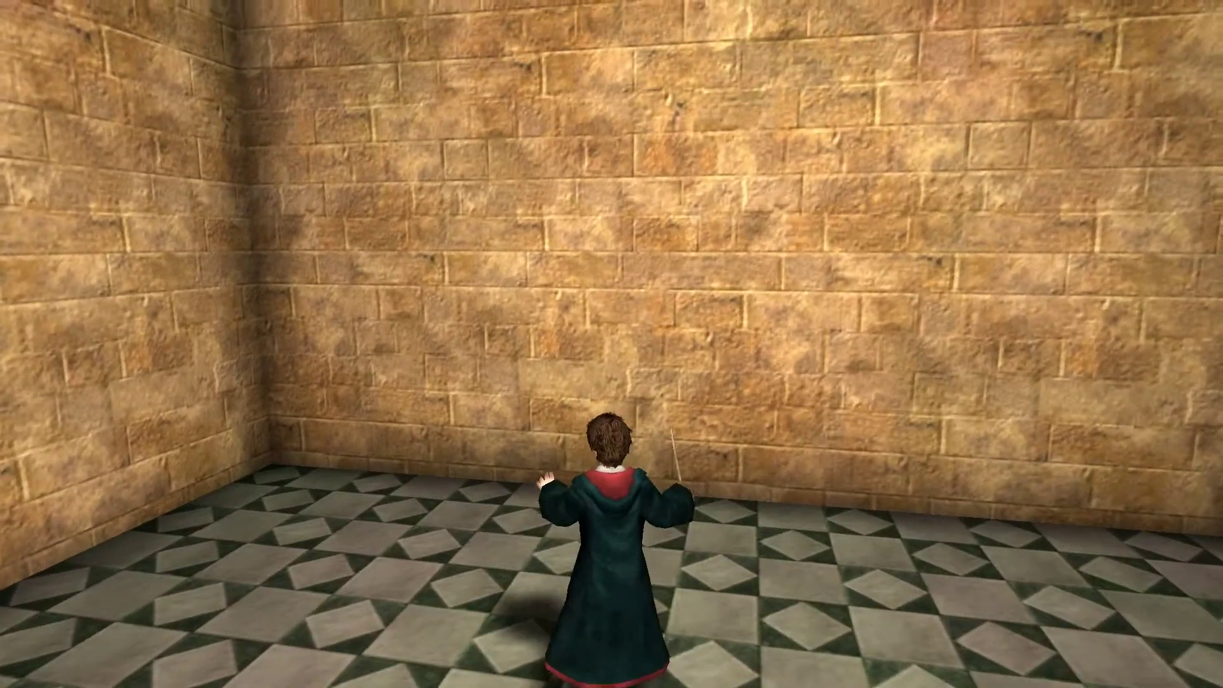
{"action": "key", "text": "w"}
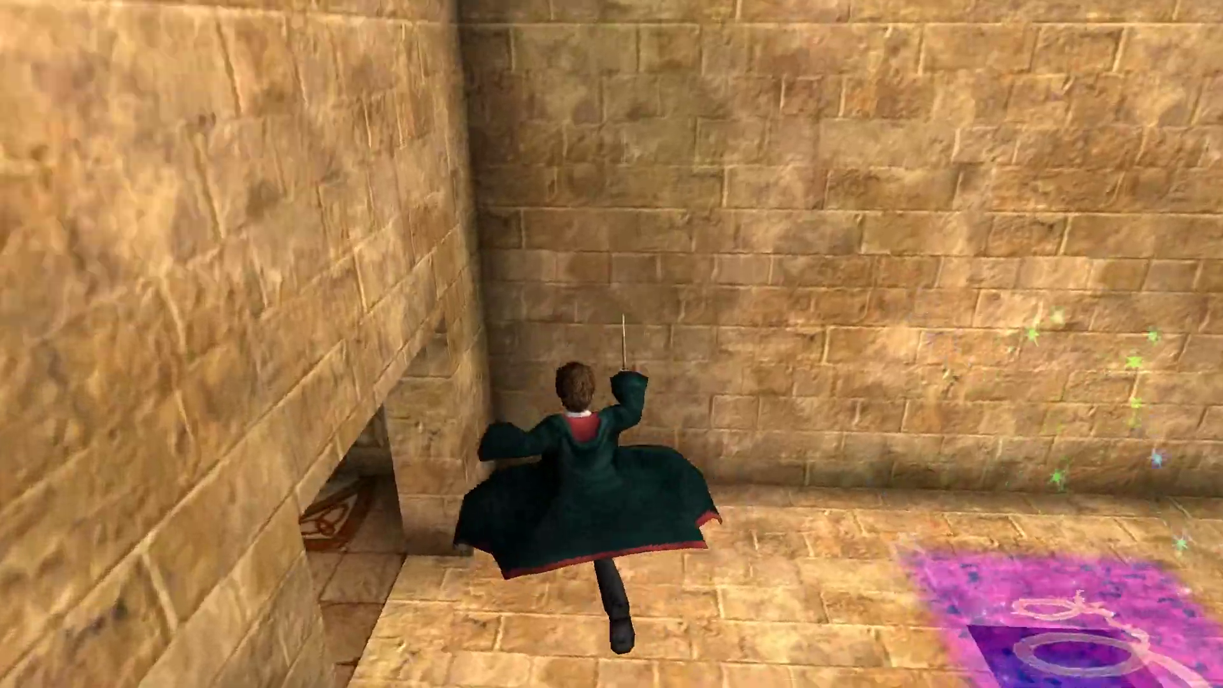
{"action": "key", "text": "w"}
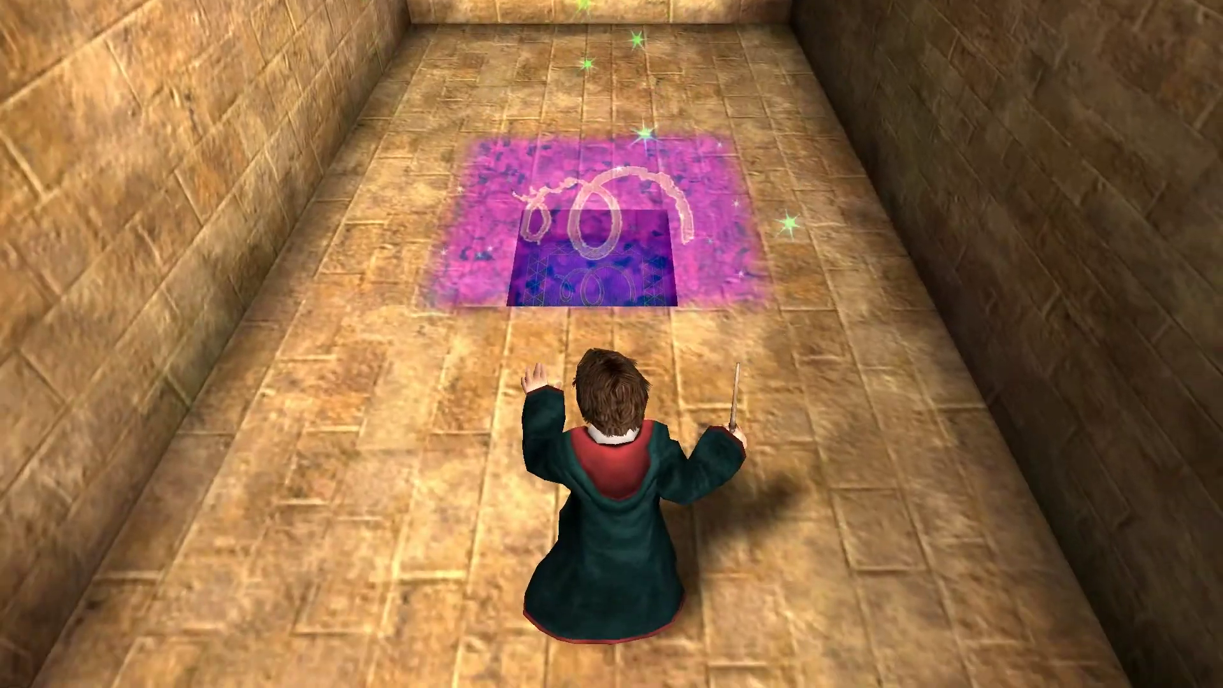
{"action": "key", "text": "w"}
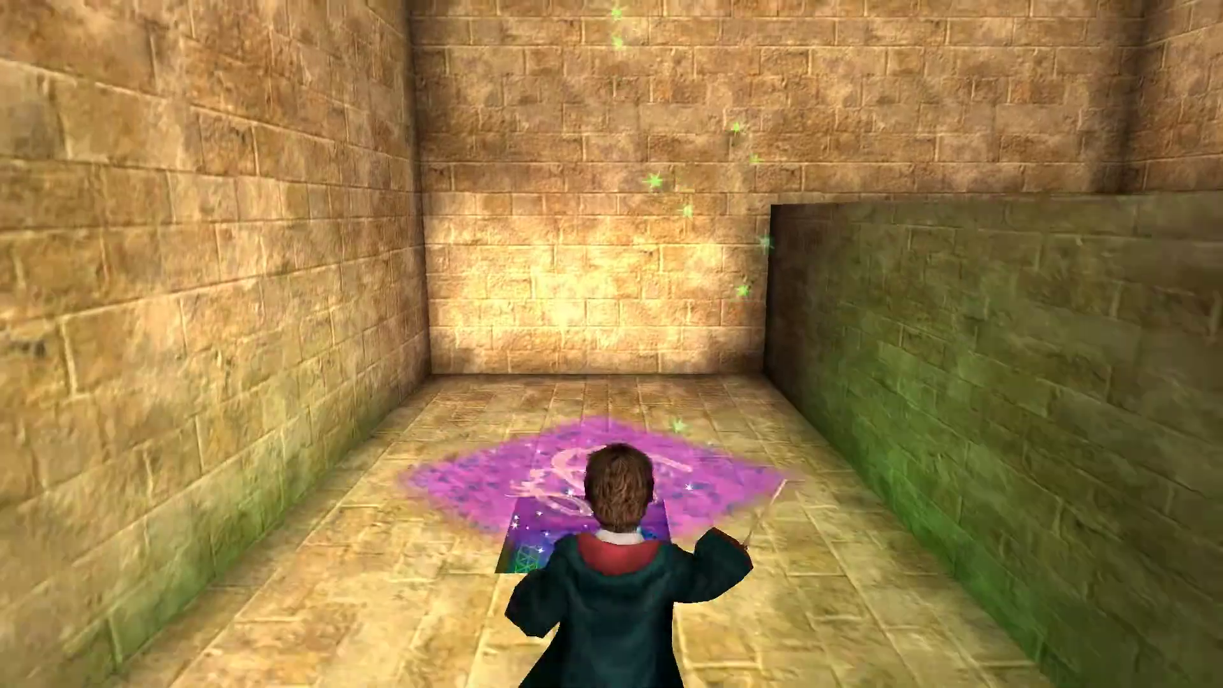
{"action": "key", "text": "w"}
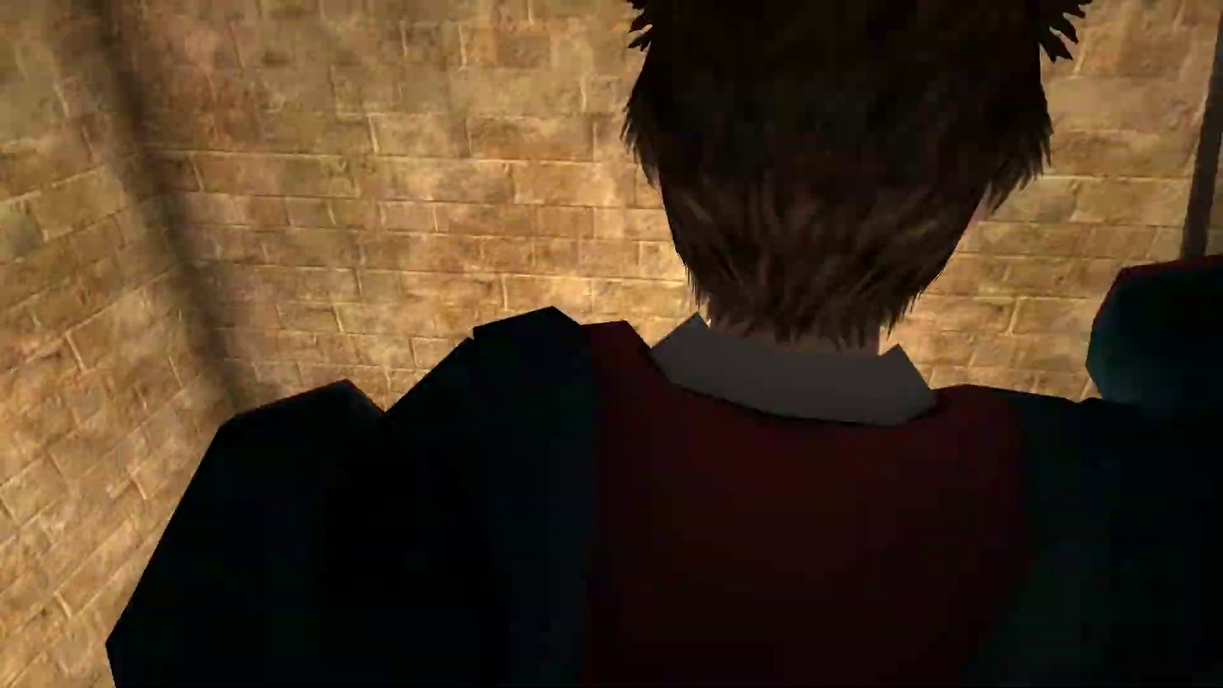
{"action": "key", "text": "w"}
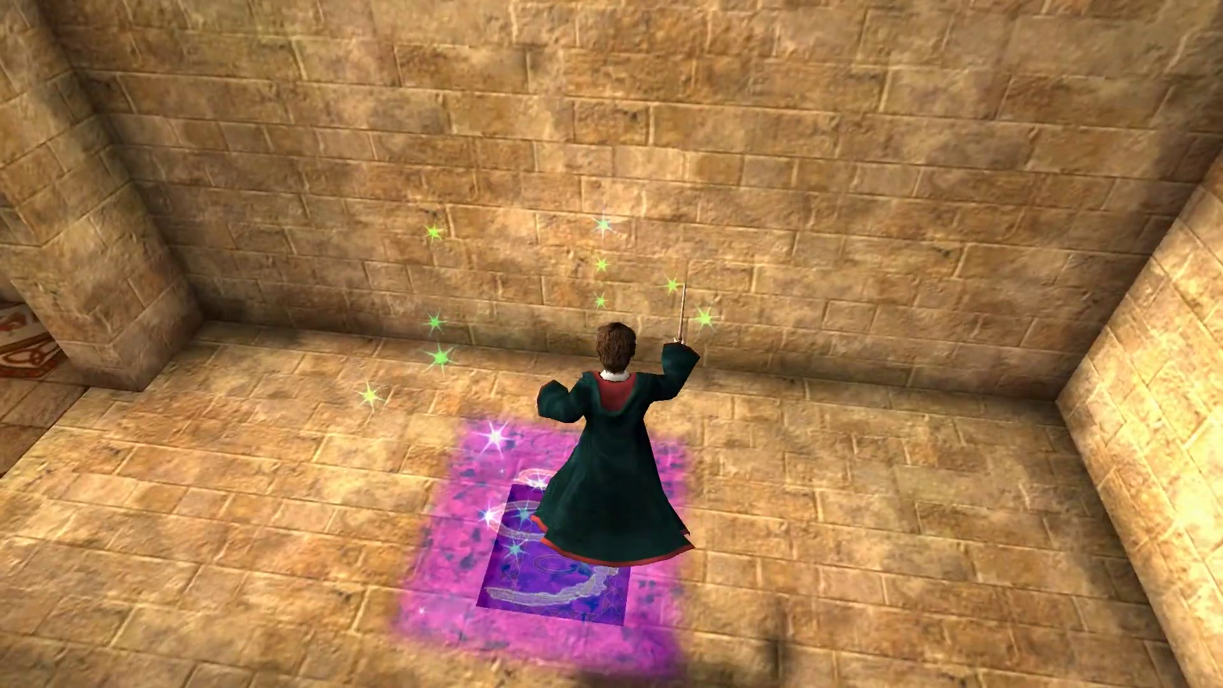
{"action": "key", "text": "s"}
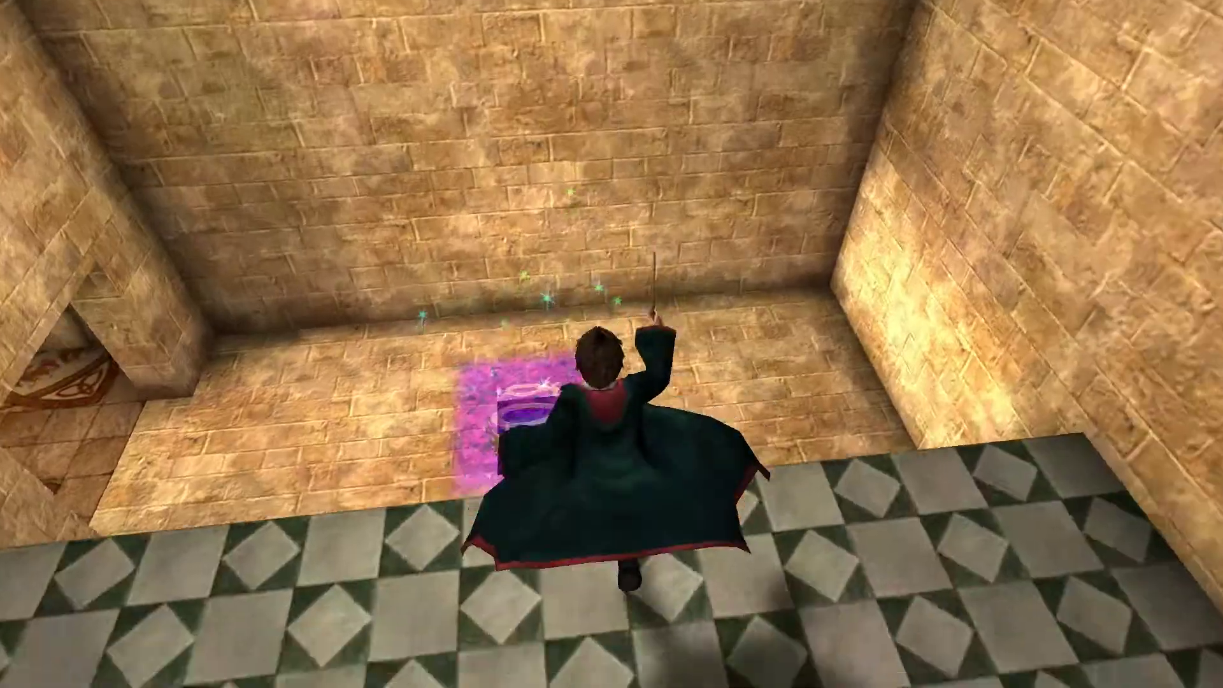
{"action": "key", "text": "w"}
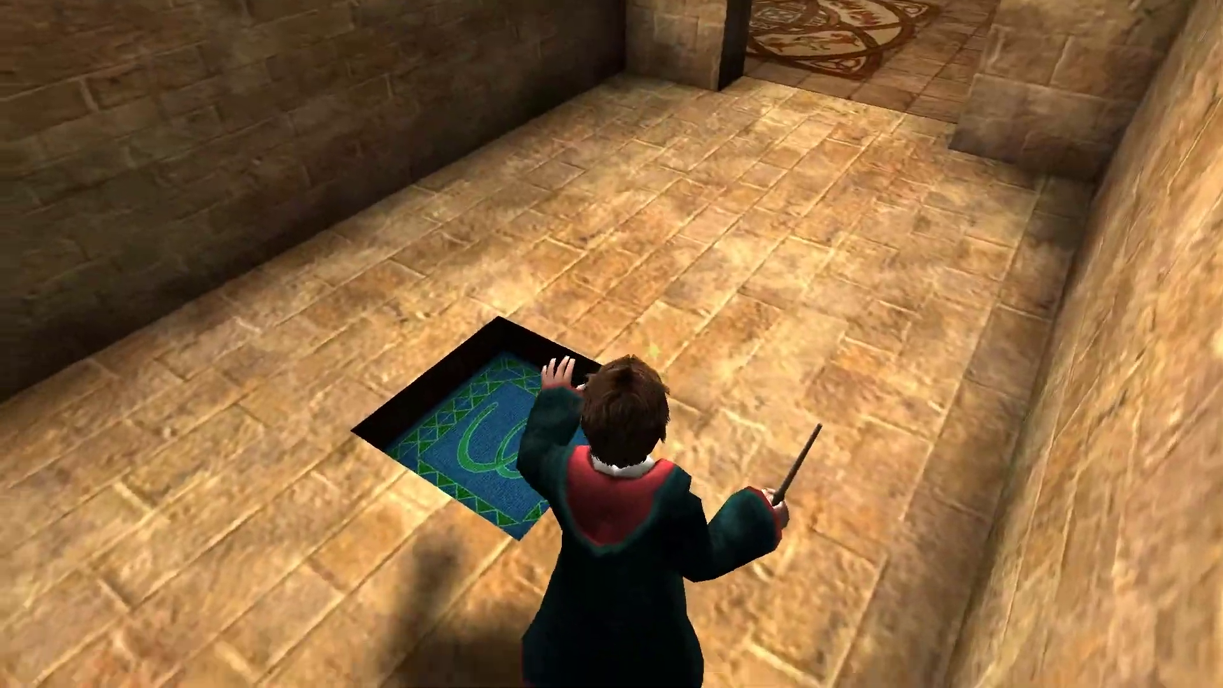
{"action": "key", "text": "w"}
{"action": "key", "text": "w"}
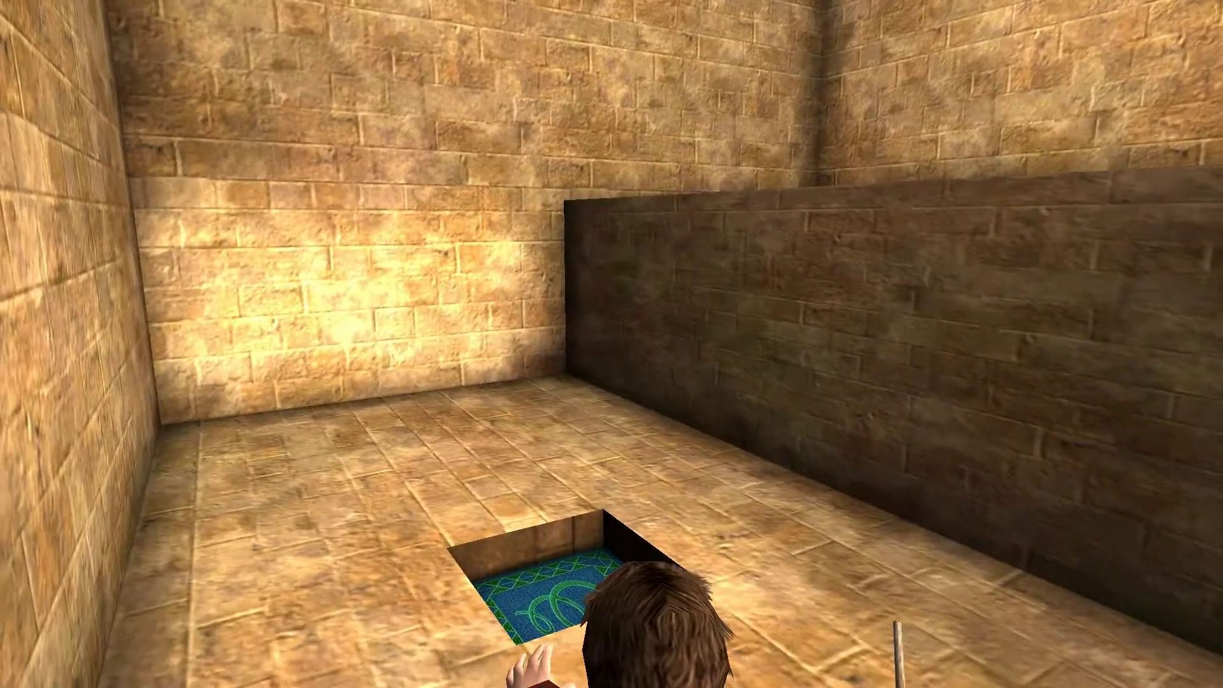
{"action": "key", "text": "Left"}
{"action": "key", "text": "Right"}
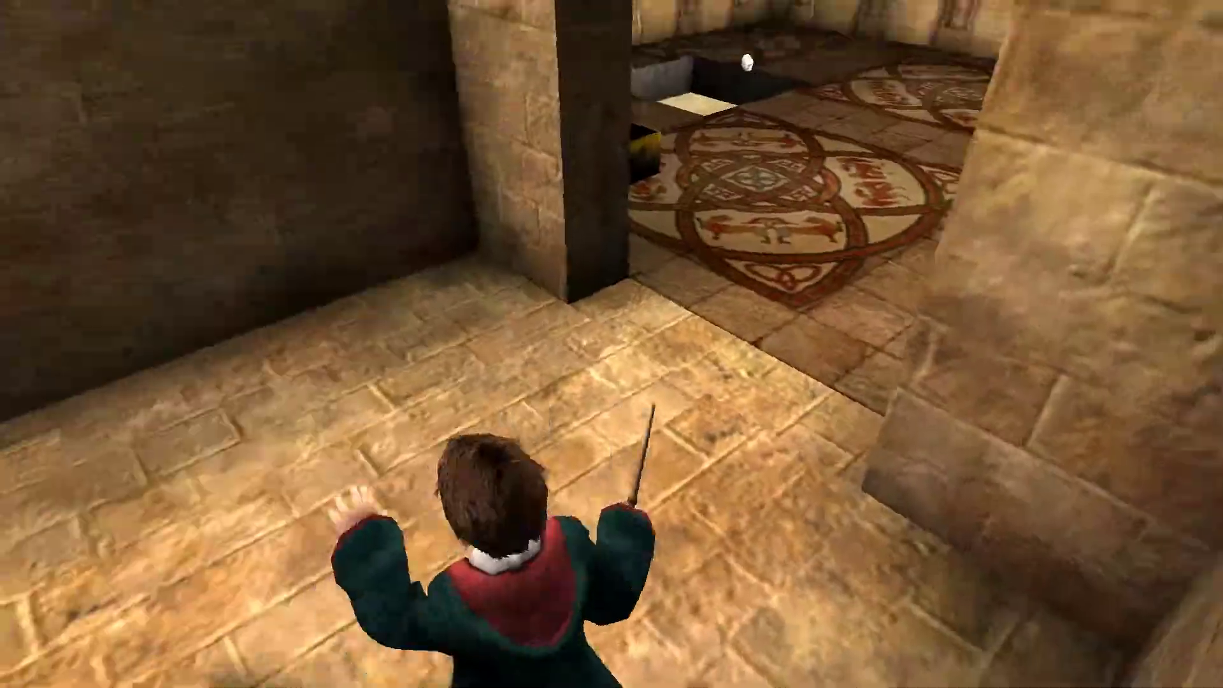
{"action": "key", "text": "Left"}
{"action": "key", "text": "w"}
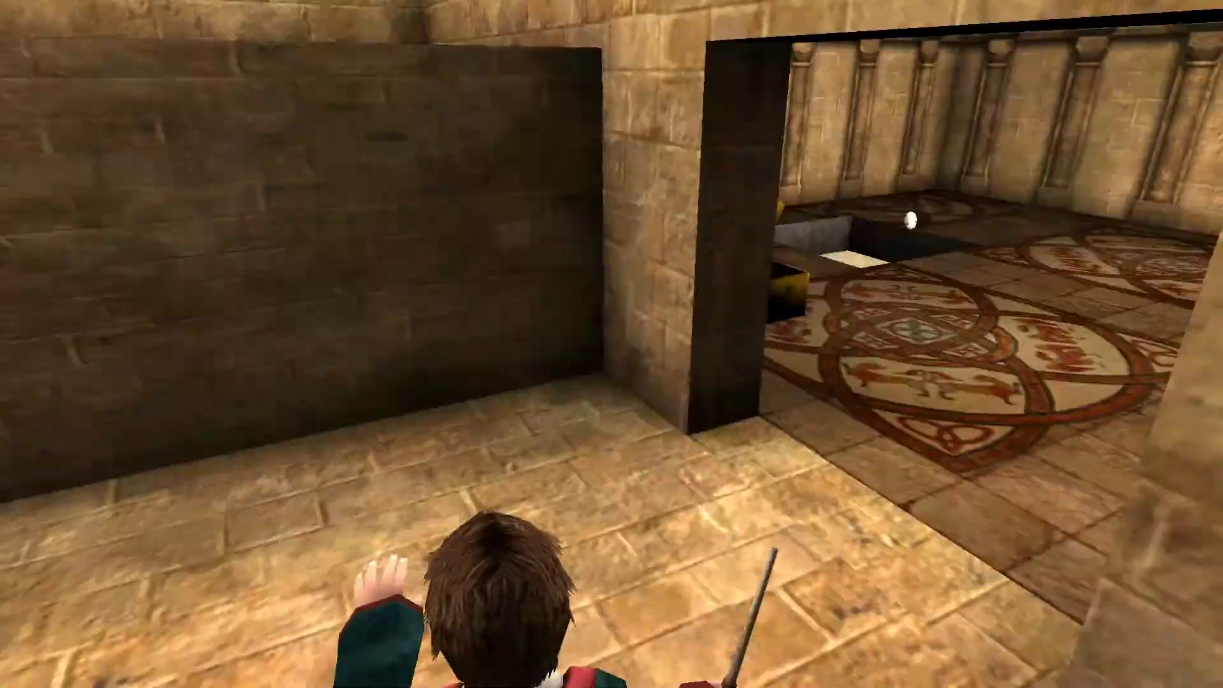
{"action": "key", "text": "Up"}
{"action": "key", "text": "Up"}
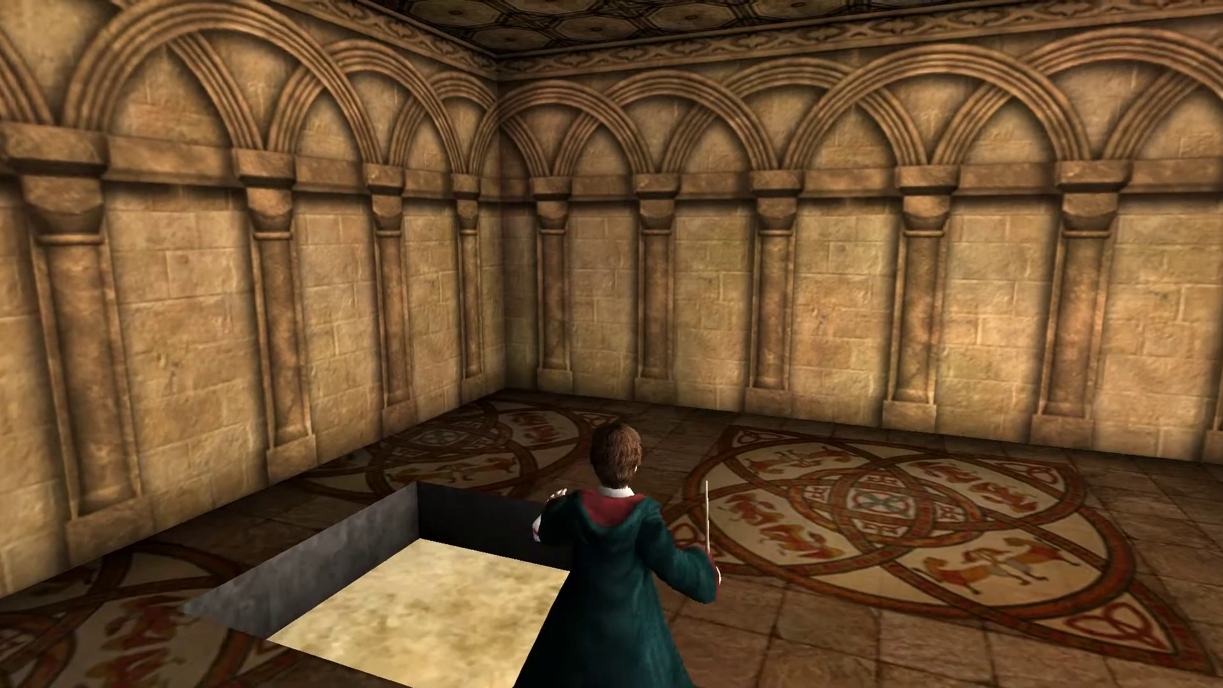
{"action": "key", "text": "w"}
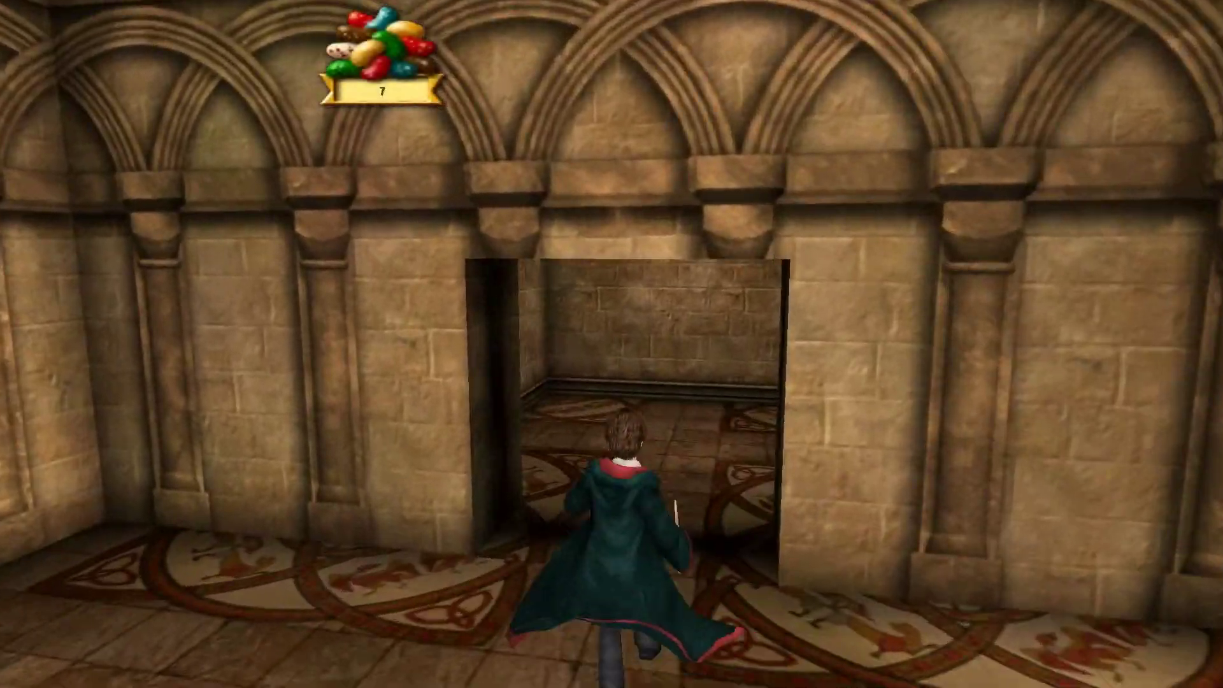
{"action": "key", "text": "w"}
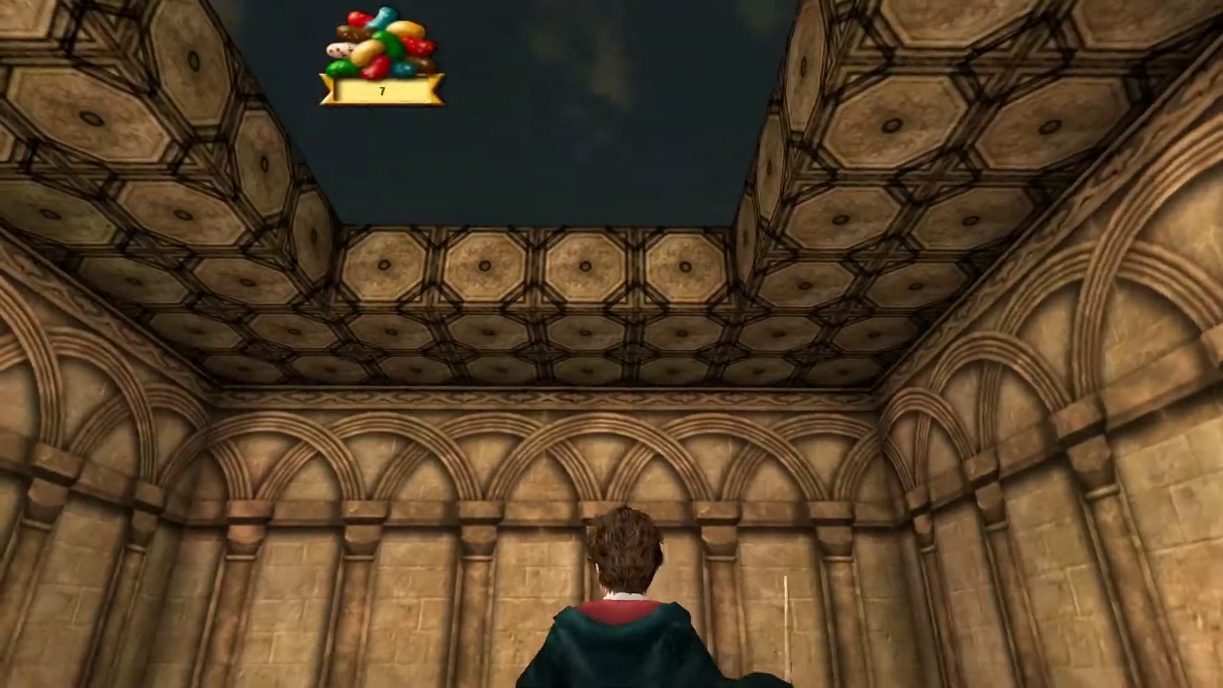
{"action": "key", "text": "w"}
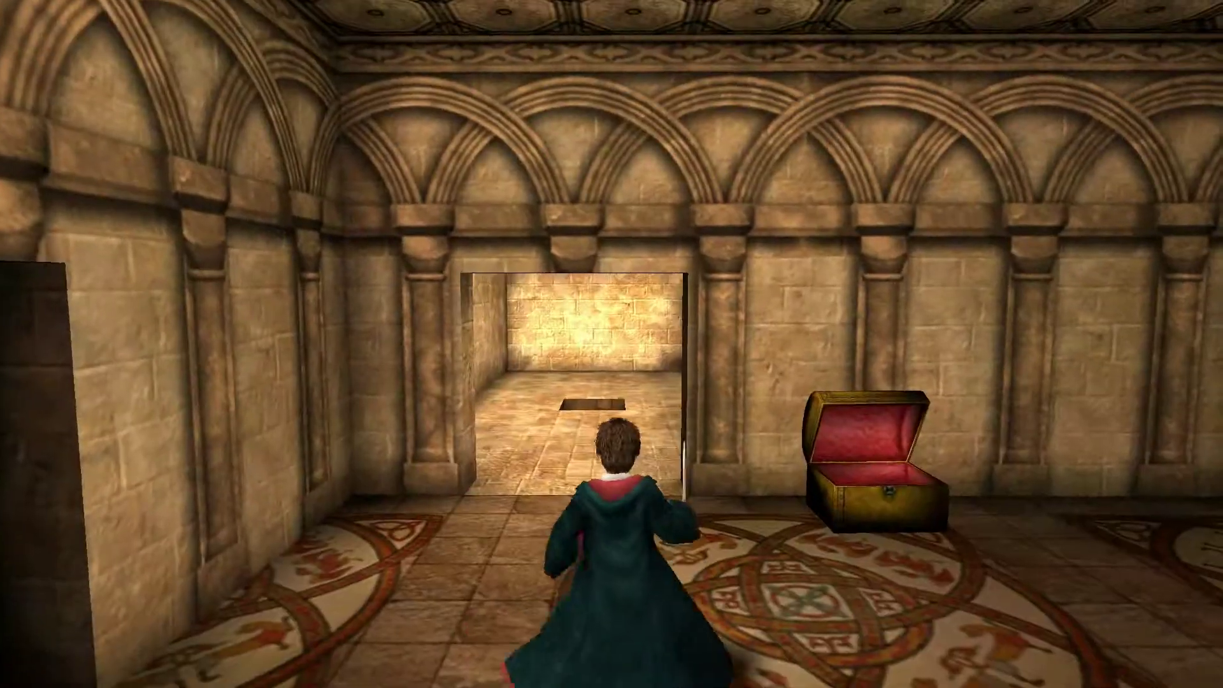
{"action": "key", "text": "w"}
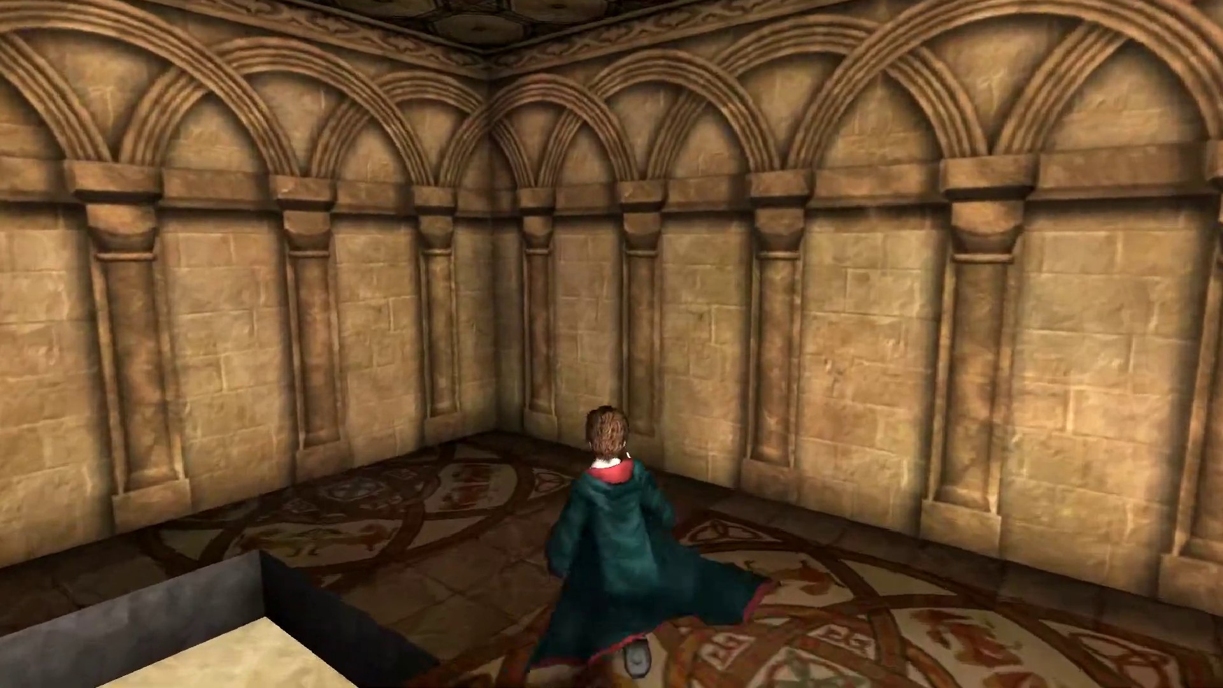
{"action": "key", "text": "w"}
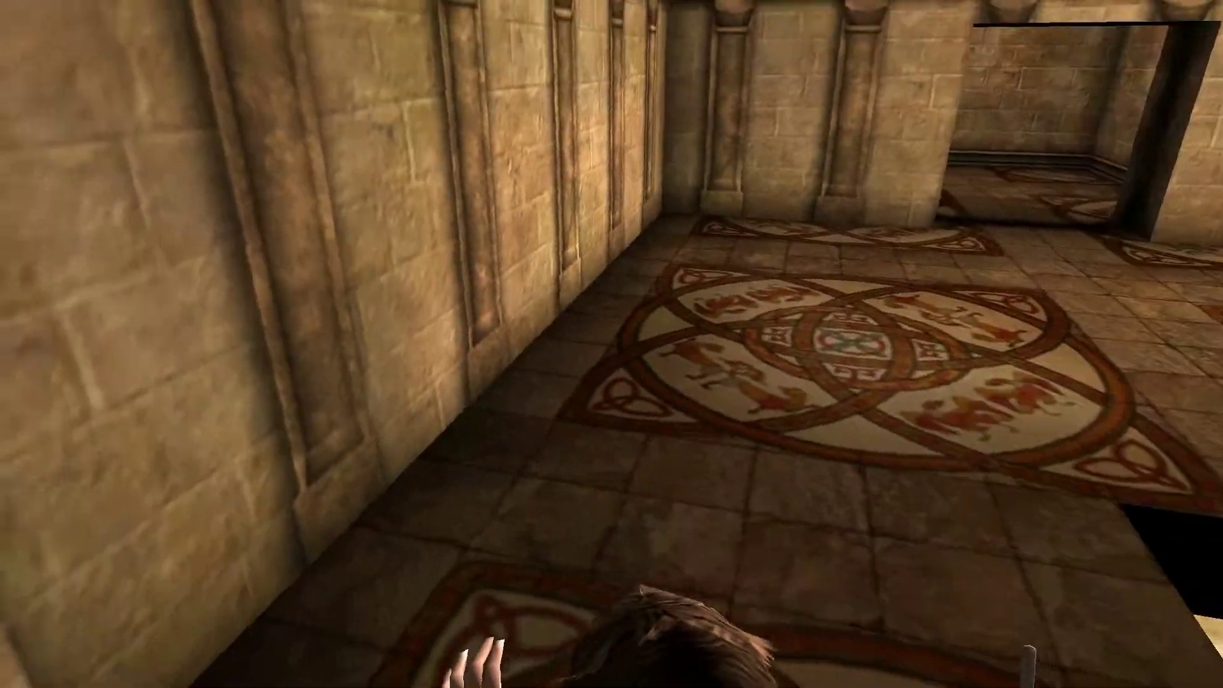
{"action": "key", "text": "Right"}
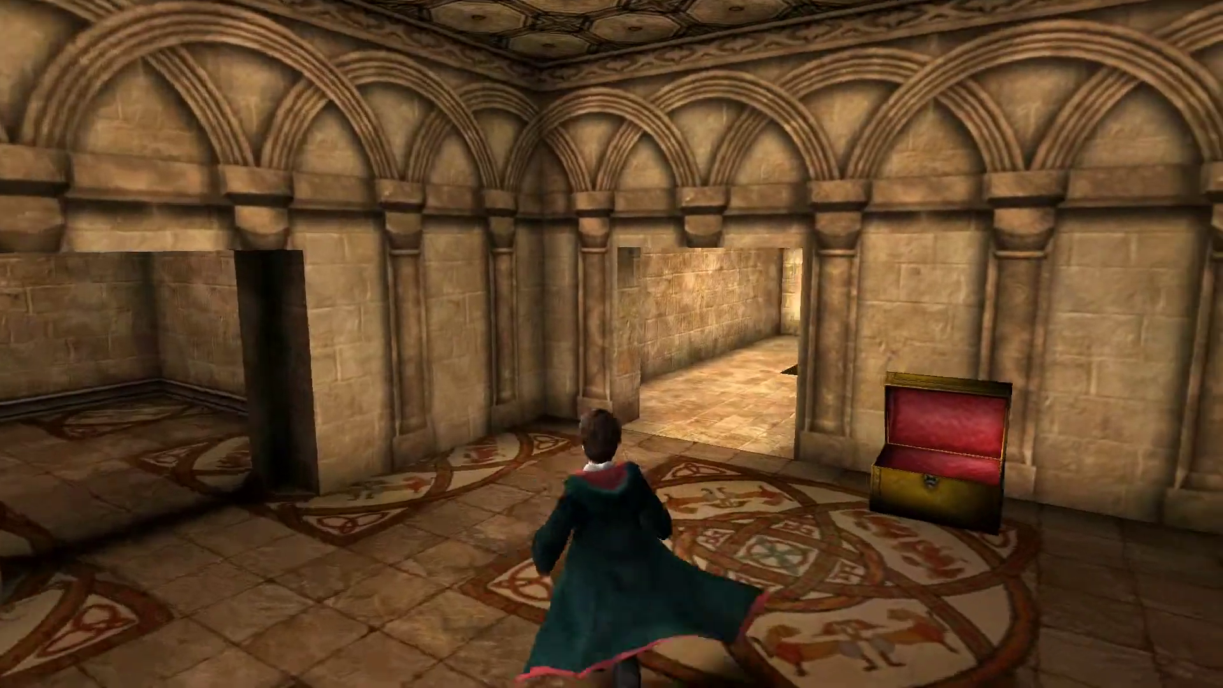
{"action": "key", "text": "w"}
{"action": "key", "text": "s"}
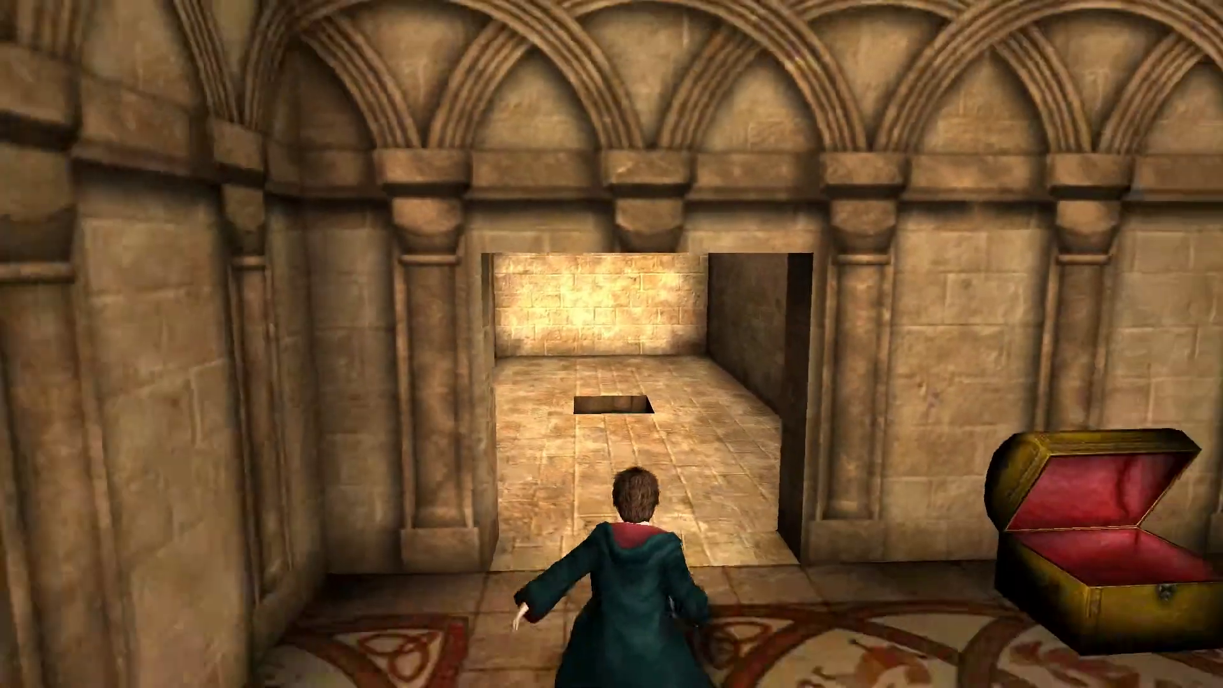
{"action": "key", "text": "w"}
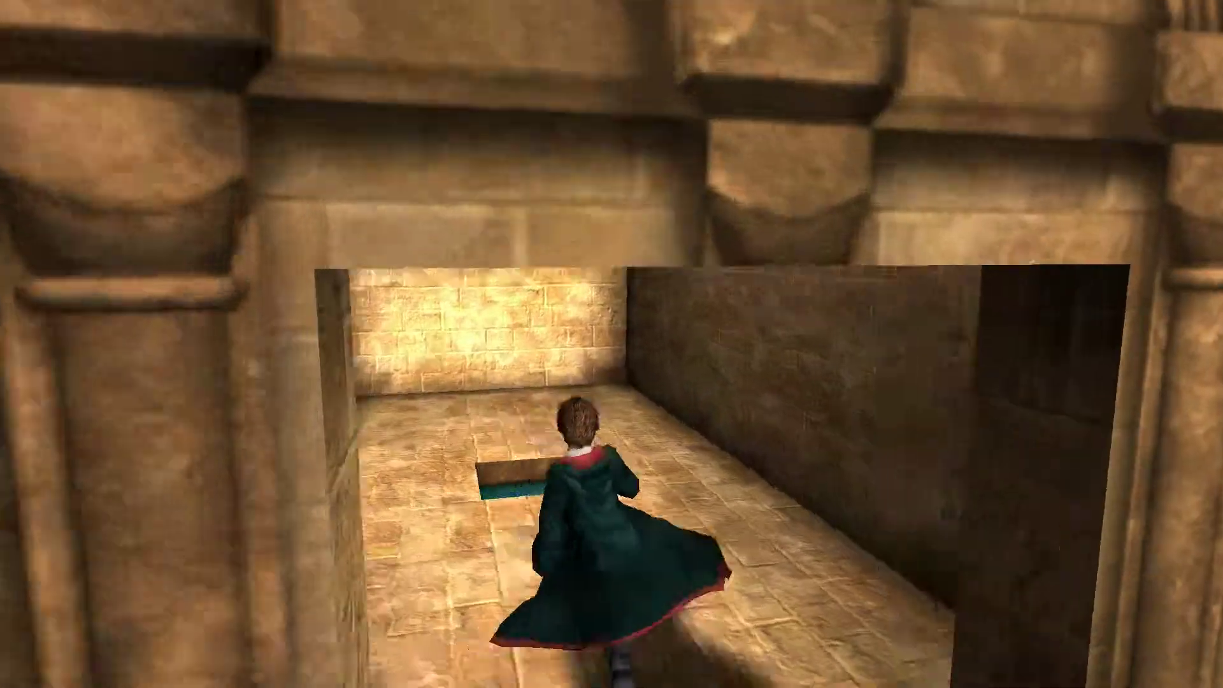
{"action": "key", "text": "Up"}
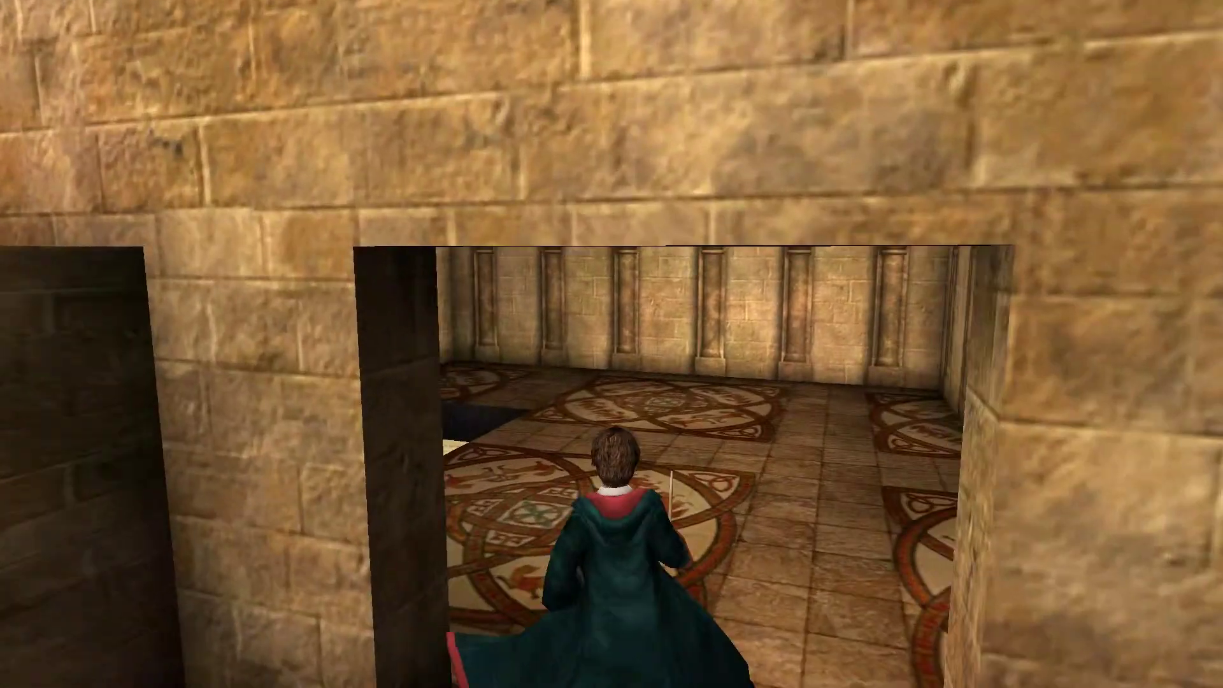